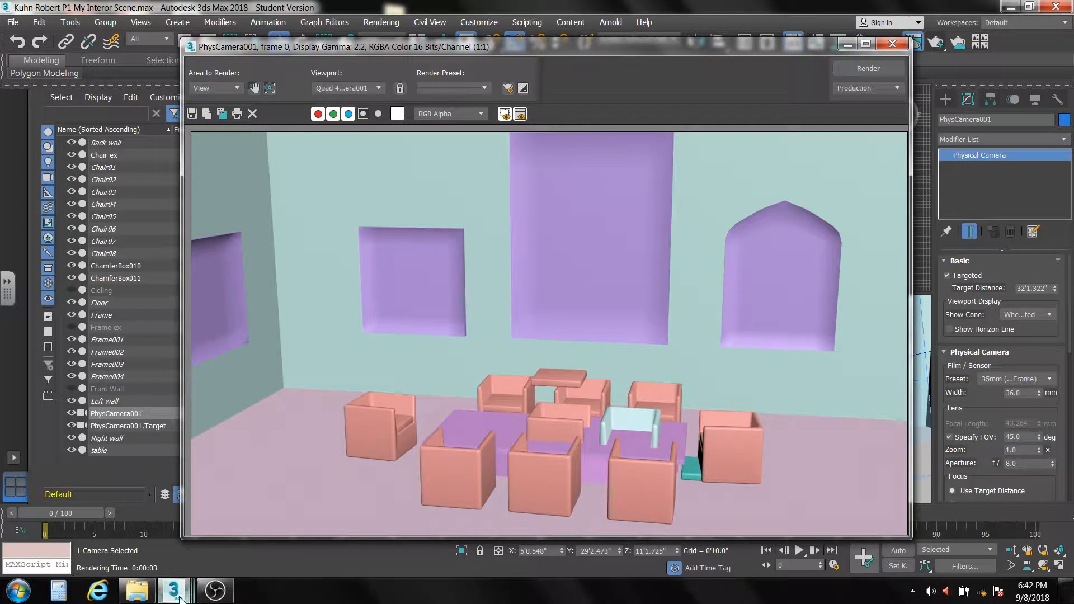
Switch to the My Interor Scene 2 window and render its PhysCamera001 view.
{"action": "mouse_move", "coordinate": [173, 590]}
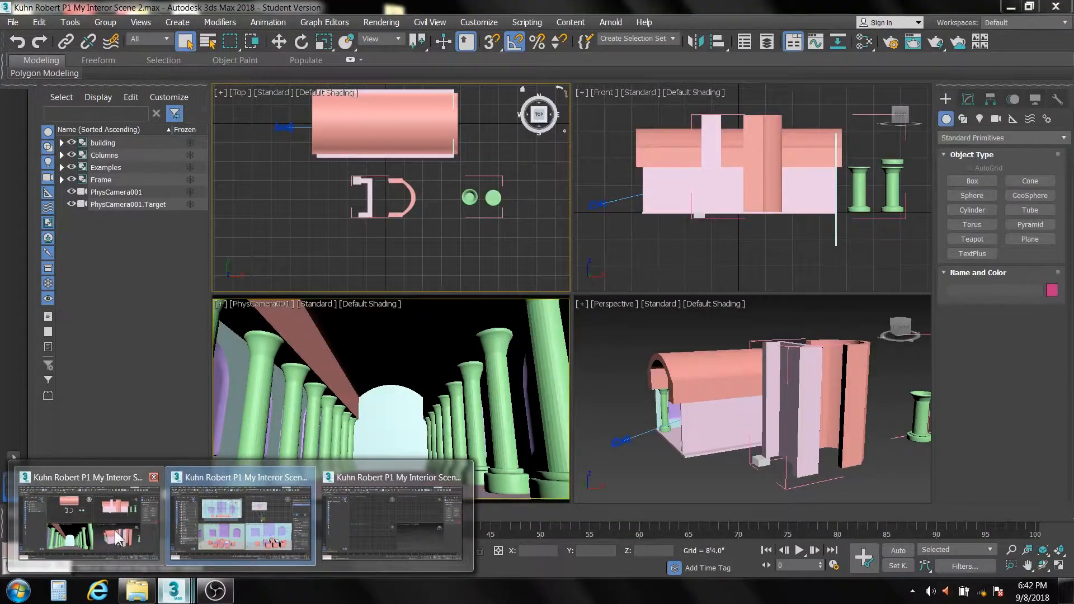
{"action": "left_click", "coordinate": [116, 531]}
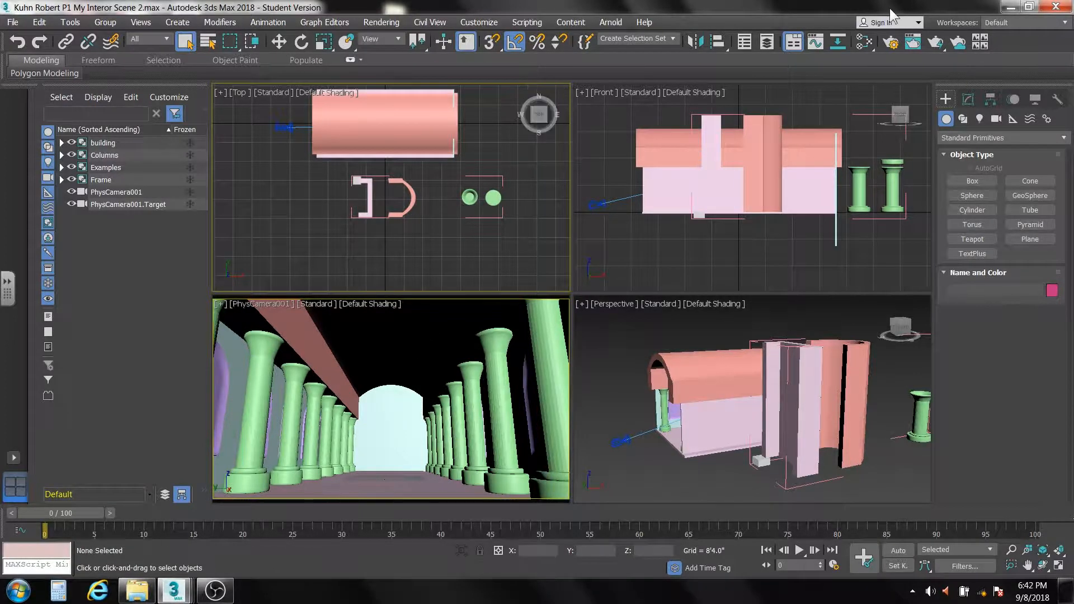
{"action": "left_click", "coordinate": [934, 43]}
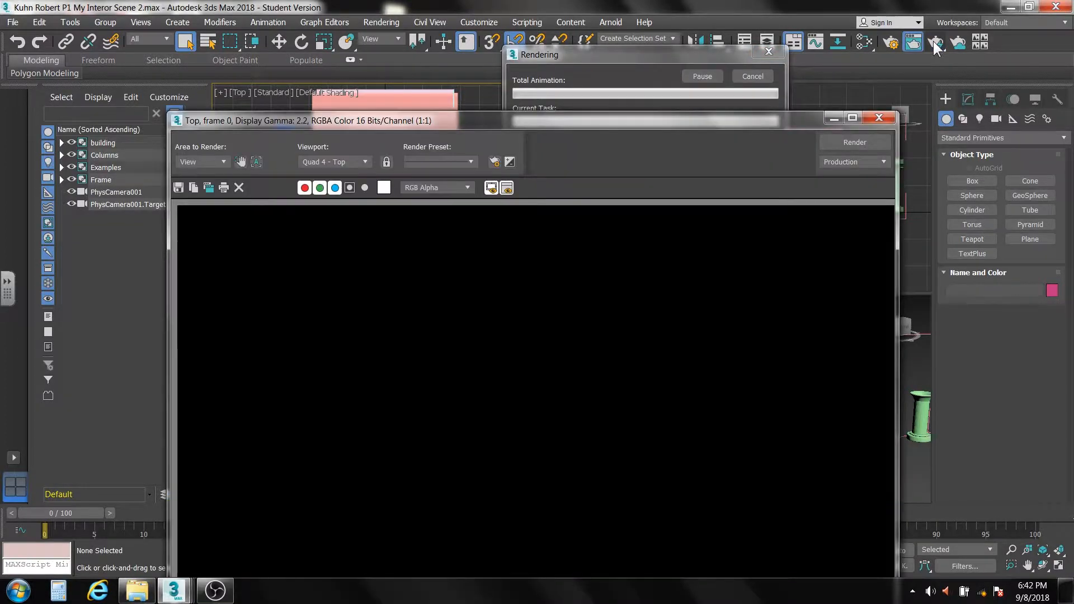
{"action": "left_click", "coordinate": [876, 119]}
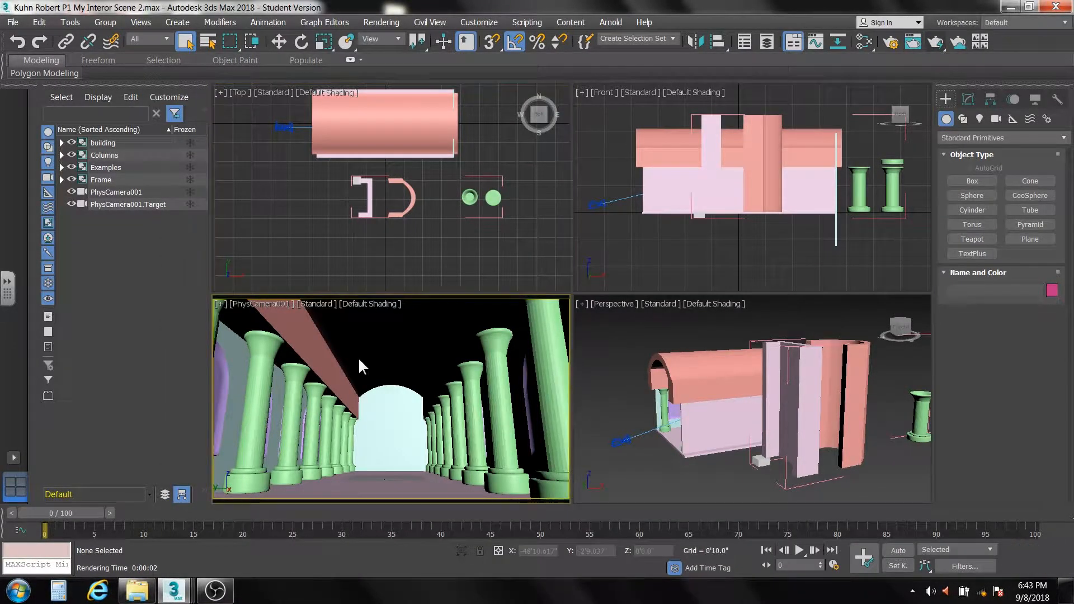
{"action": "left_click", "coordinate": [933, 43]}
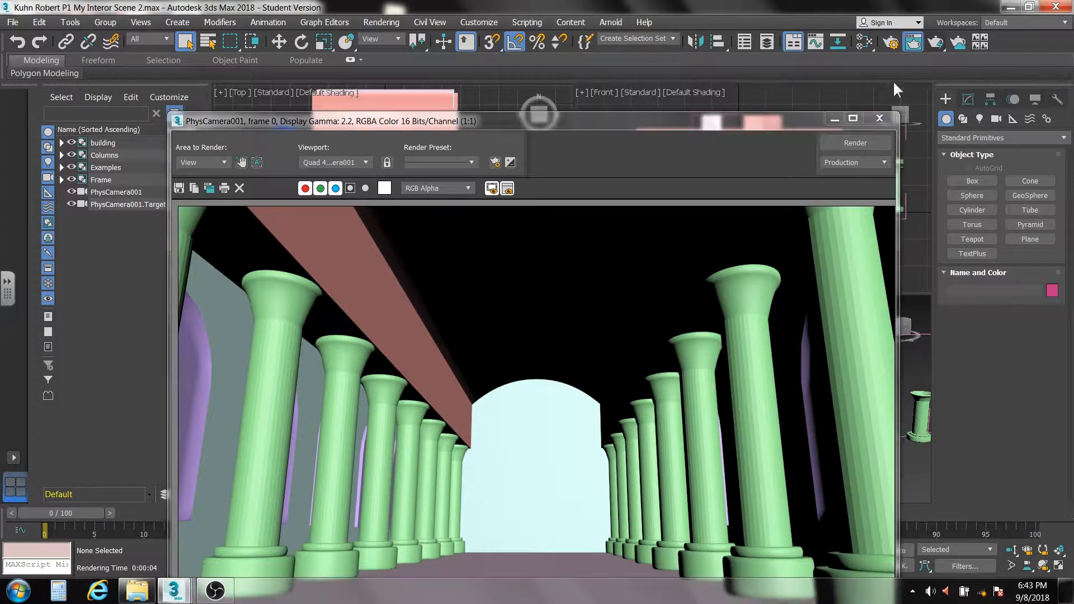
{"action": "left_click_drag", "start_coordinate": [806, 122], "coordinate": [797, 47]}
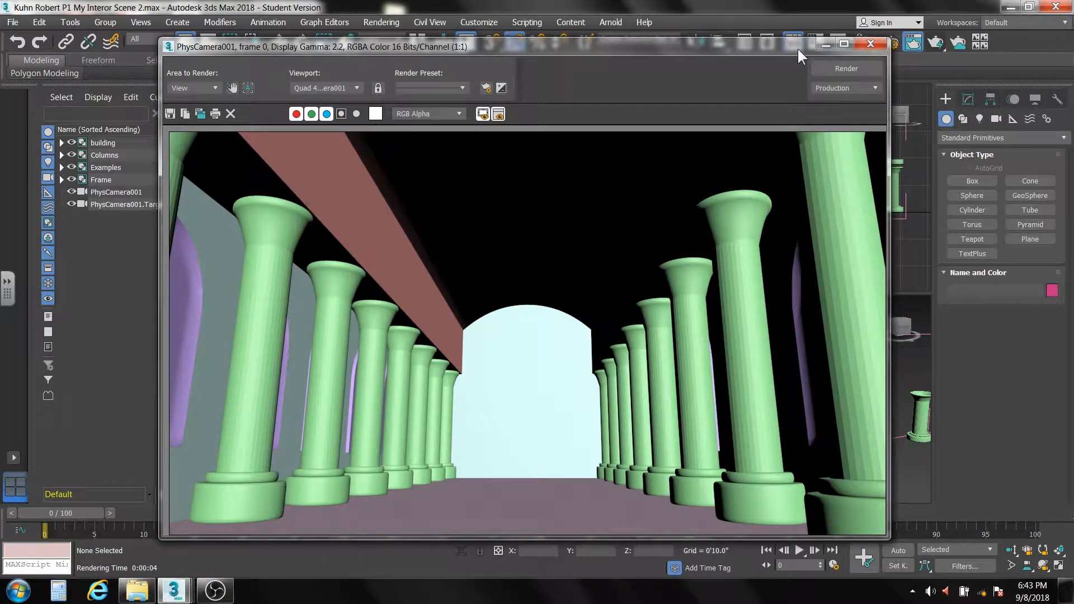
{"action": "left_click", "coordinate": [870, 45]}
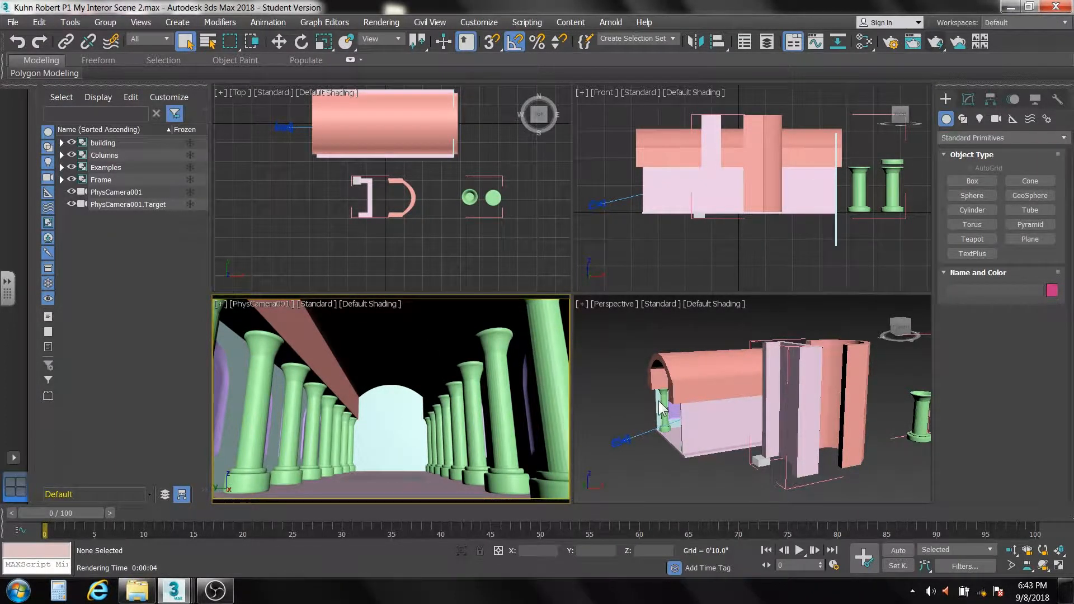
Examine the vaulted building, its columns and the freestanding roof examples from several angles in a maximized Perspective view.
{"action": "scroll", "coordinate": [719, 422], "scroll_direction": "up", "scroll_amount": 5}
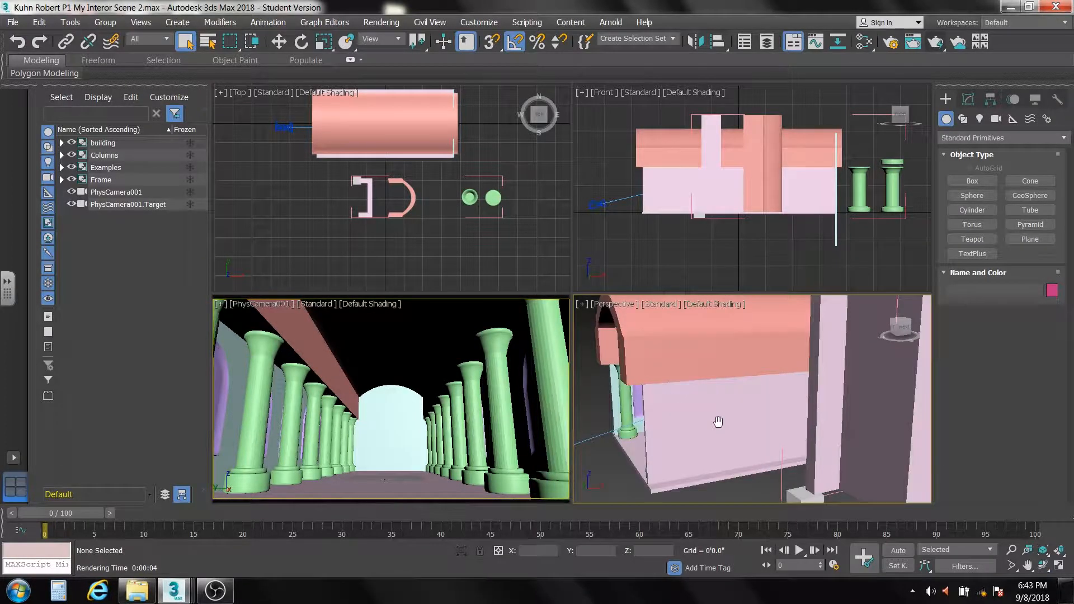
{"action": "scroll", "coordinate": [718, 422], "scroll_direction": "down", "scroll_amount": 5}
{"action": "key", "text": "alt+w"}
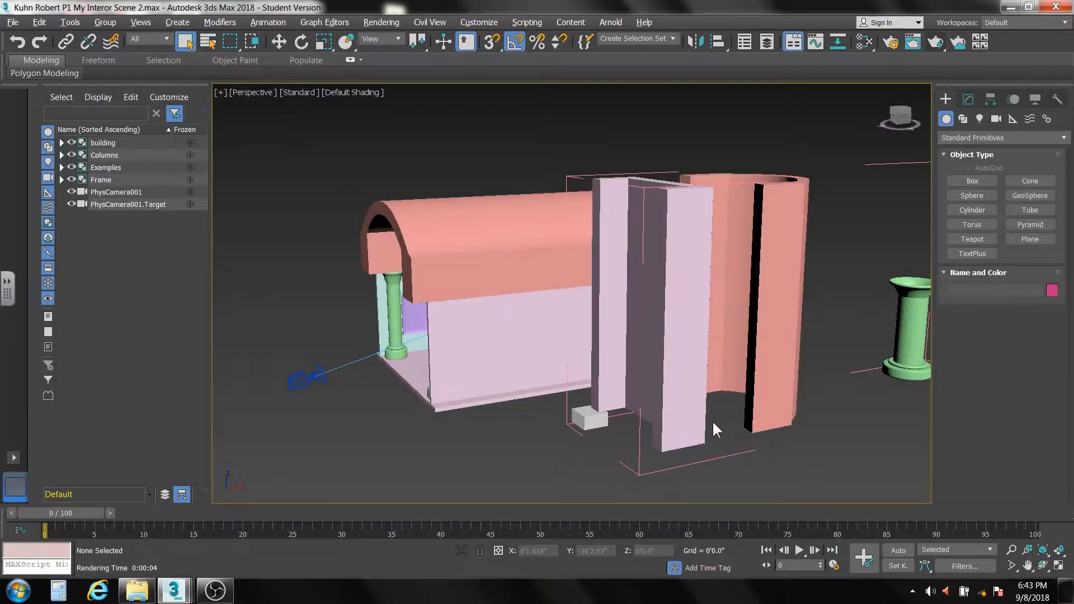
{"action": "middle_click_drag", "start_coordinate": [499, 346], "coordinate": [652, 395], "text": "alt"}
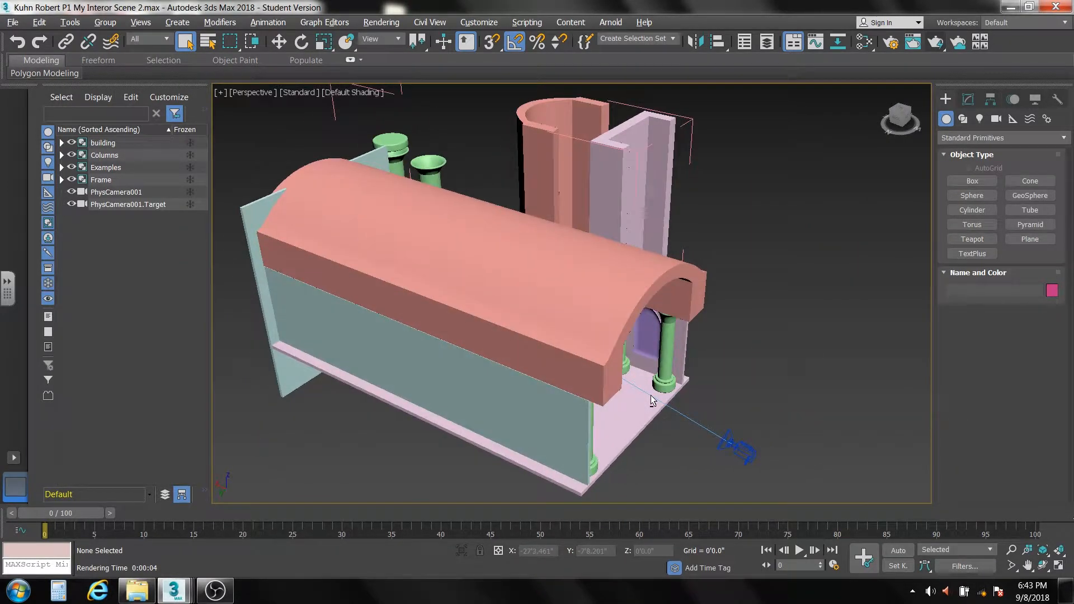
{"action": "scroll", "coordinate": [650, 395], "scroll_direction": "down", "scroll_amount": 1}
{"action": "middle_click_drag", "start_coordinate": [479, 391], "coordinate": [586, 351]}
{"action": "scroll", "coordinate": [497, 340], "scroll_direction": "up", "scroll_amount": 4}
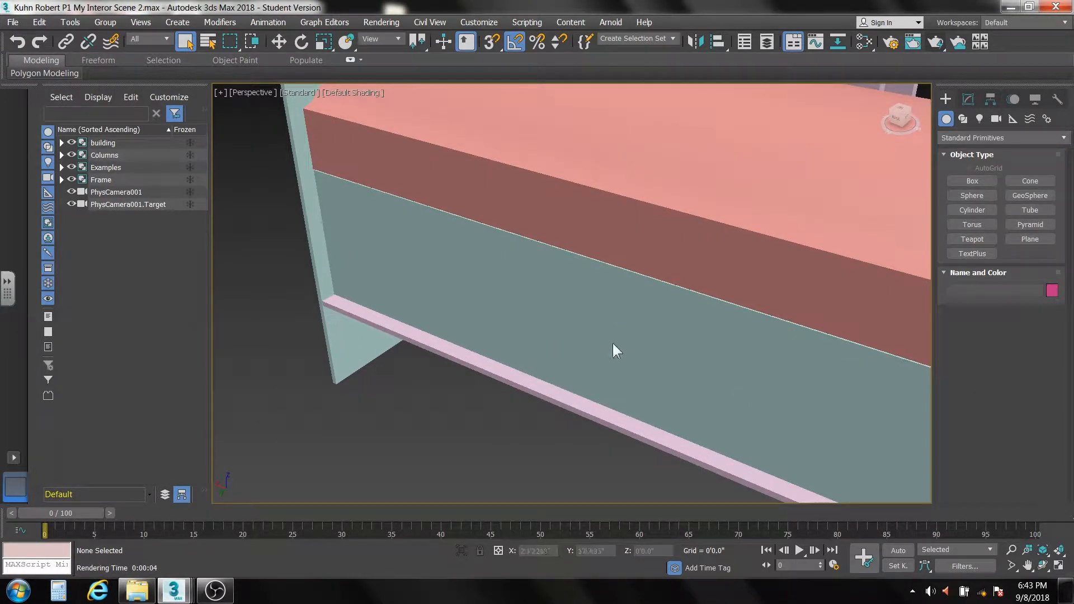
{"action": "scroll", "coordinate": [613, 344], "scroll_direction": "down", "scroll_amount": 6}
{"action": "scroll", "coordinate": [587, 330], "scroll_direction": "up", "scroll_amount": 1}
{"action": "middle_click_drag", "start_coordinate": [587, 329], "coordinate": [474, 350], "text": "alt"}
{"action": "scroll", "coordinate": [477, 347], "scroll_direction": "up", "scroll_amount": 1}
{"action": "scroll", "coordinate": [646, 316], "scroll_direction": "up", "scroll_amount": 3}
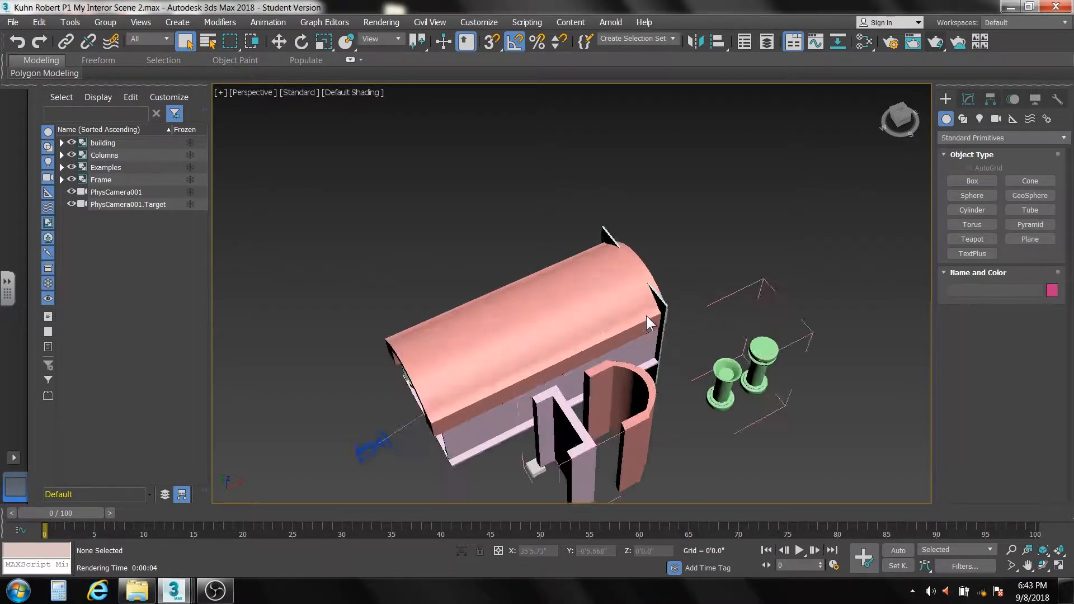
{"action": "scroll", "coordinate": [646, 315], "scroll_direction": "up", "scroll_amount": 2}
{"action": "scroll", "coordinate": [646, 316], "scroll_direction": "down", "scroll_amount": 4}
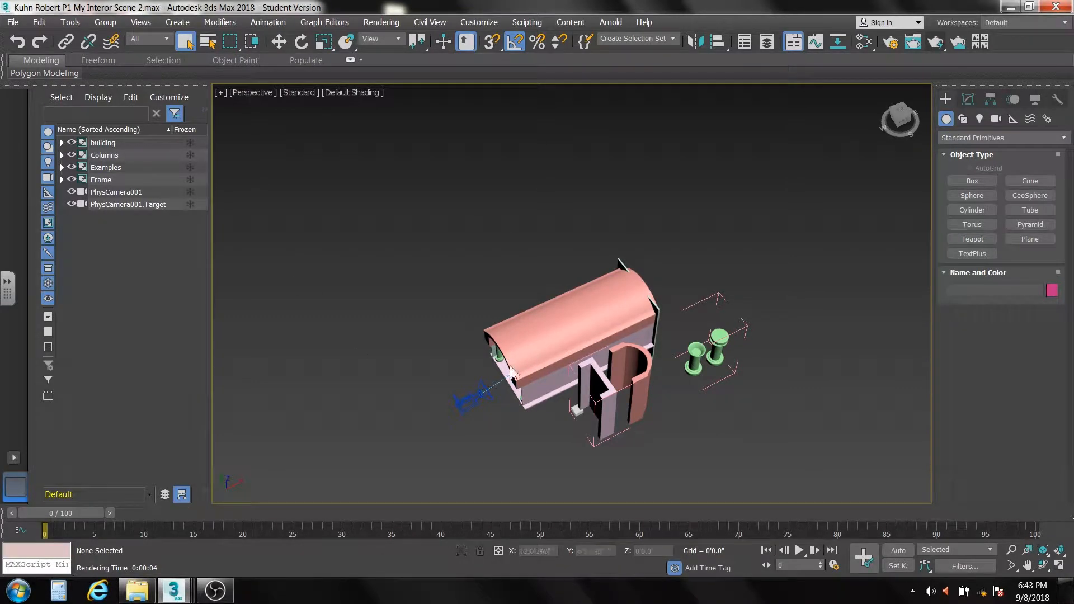
{"action": "middle_click_drag", "start_coordinate": [593, 374], "coordinate": [407, 347], "text": "alt"}
{"action": "scroll", "coordinate": [588, 328], "scroll_direction": "up", "scroll_amount": 8}
{"action": "scroll", "coordinate": [427, 310], "scroll_direction": "down", "scroll_amount": 10}
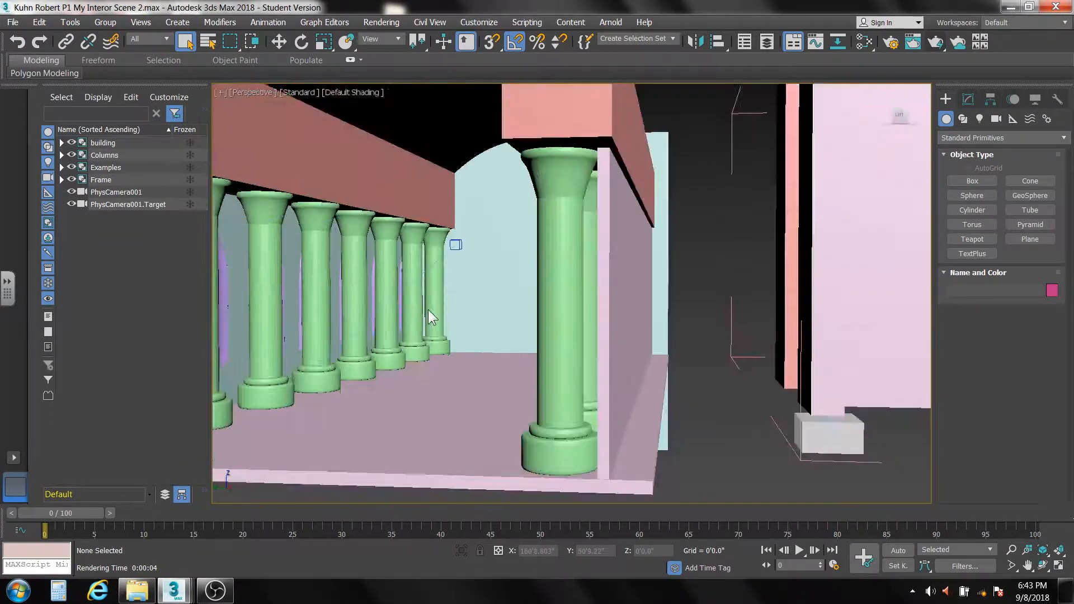
{"action": "scroll", "coordinate": [427, 310], "scroll_direction": "up", "scroll_amount": 5}
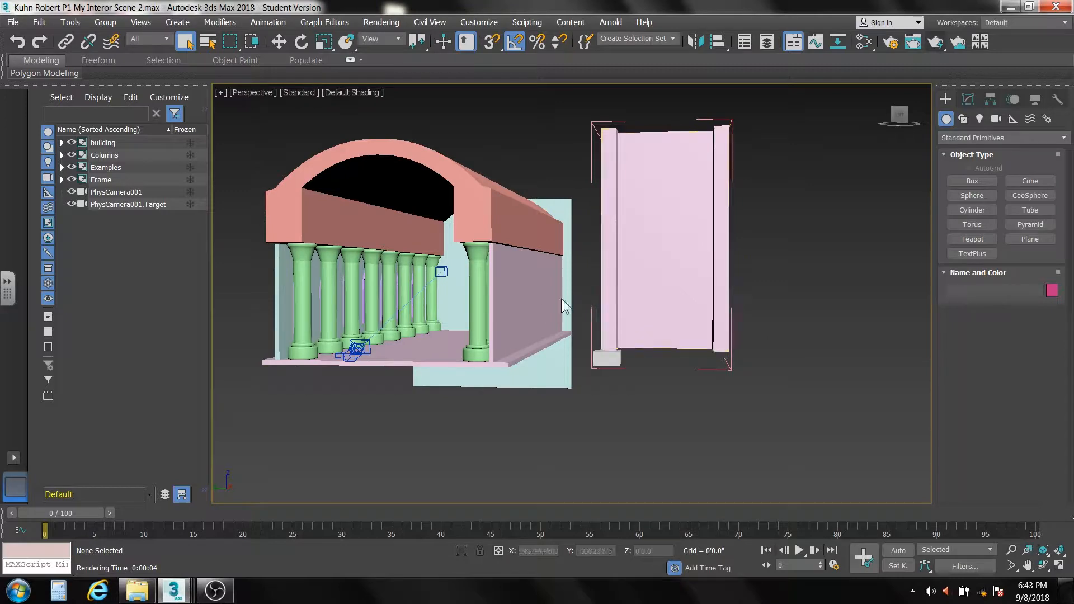
{"action": "middle_click_drag", "start_coordinate": [528, 310], "coordinate": [530, 395], "text": "alt"}
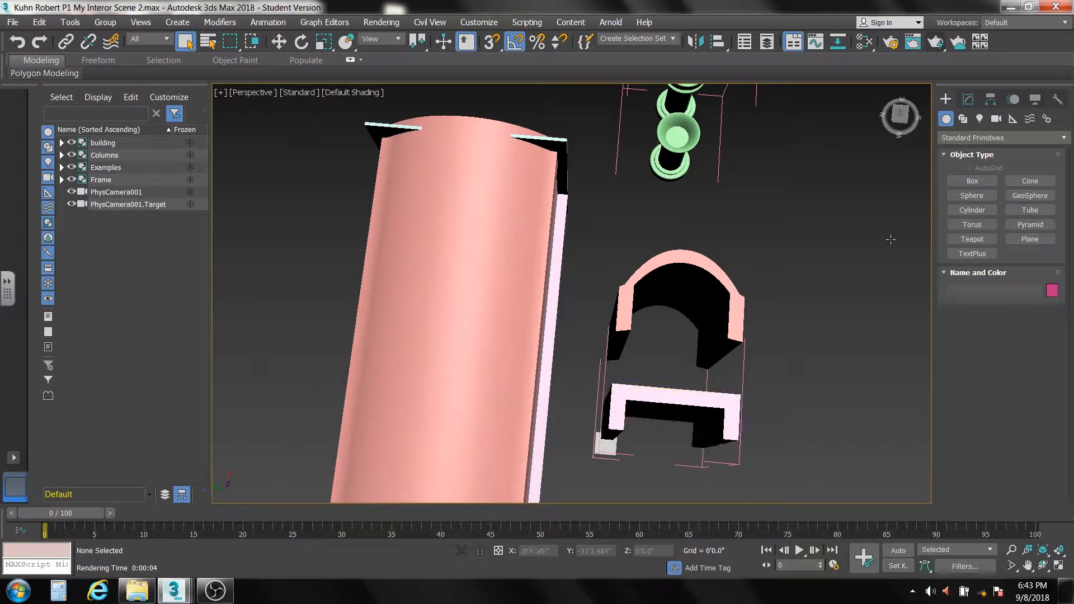
{"action": "left_click", "coordinate": [985, 137]}
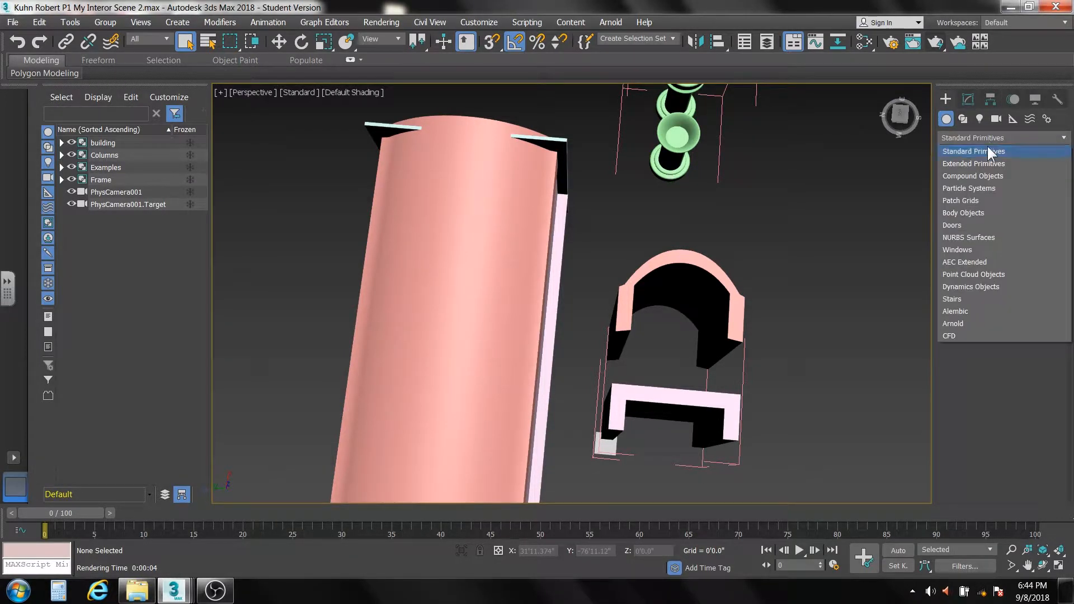
{"action": "left_click", "coordinate": [988, 162]}
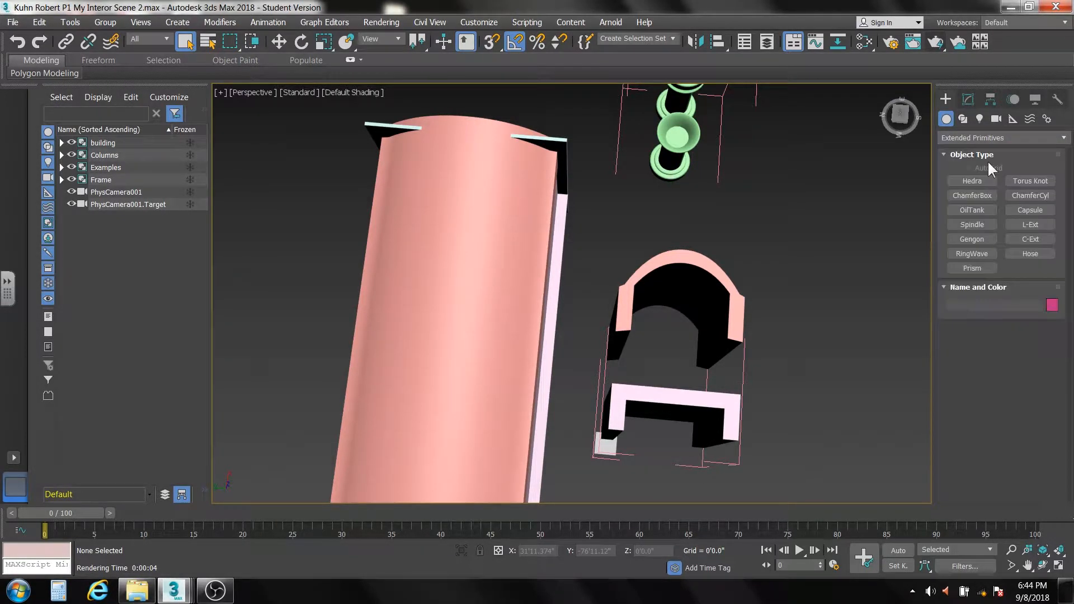
{"action": "left_click", "coordinate": [1027, 239]}
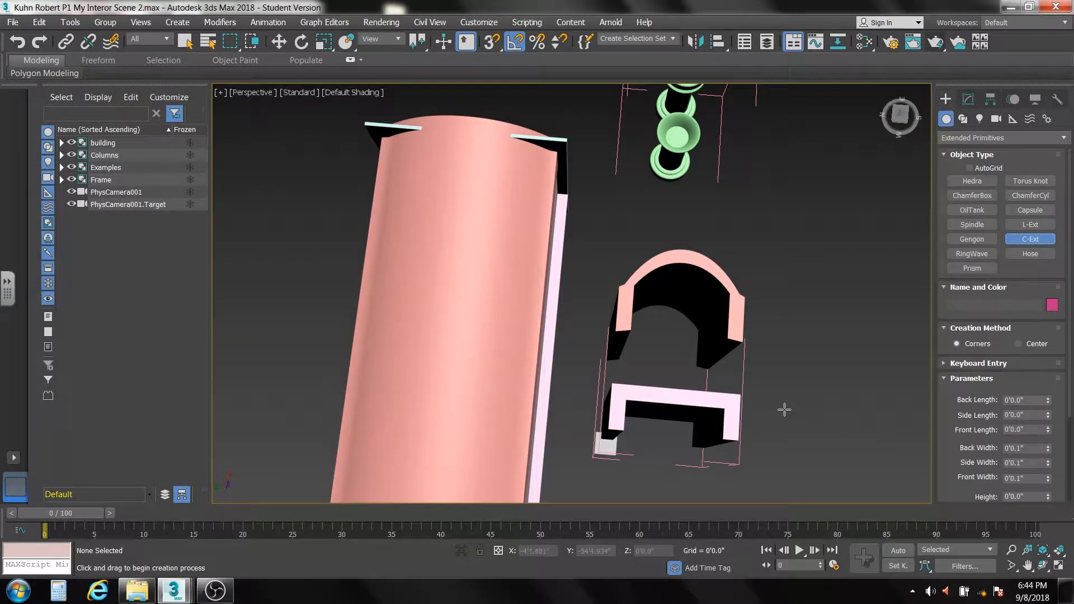
{"action": "left_click_drag", "start_coordinate": [793, 384], "coordinate": [890, 336]}
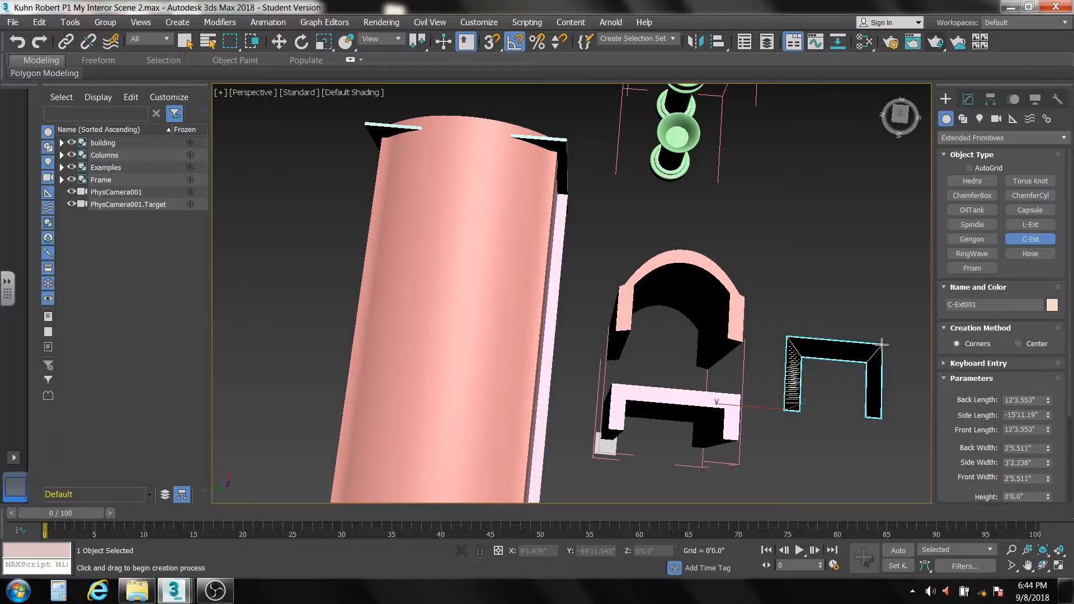
{"action": "right_click", "coordinate": [879, 262]}
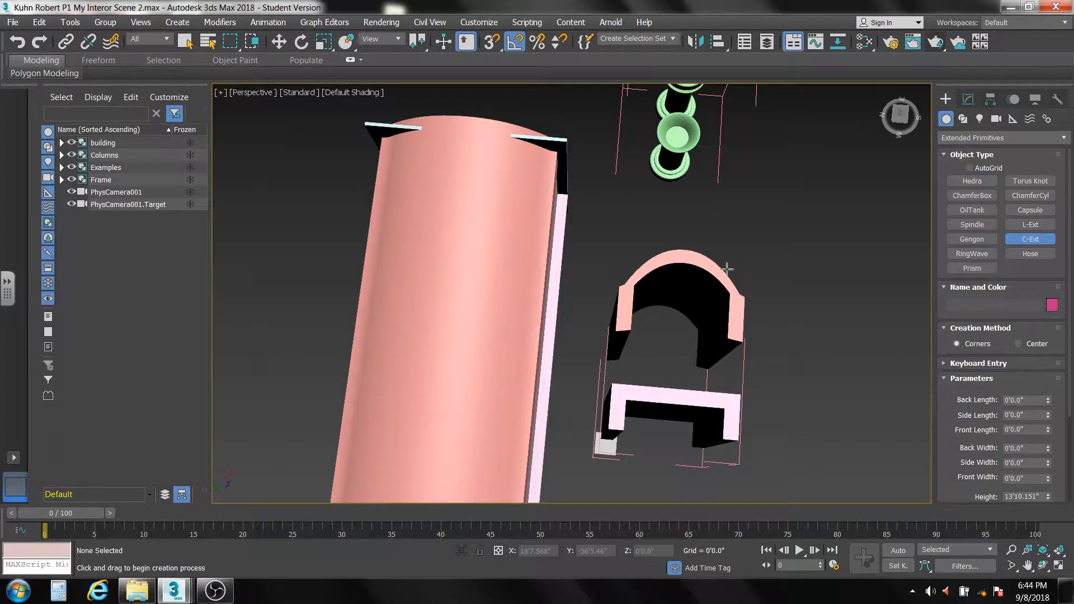
{"action": "right_click", "coordinate": [869, 271]}
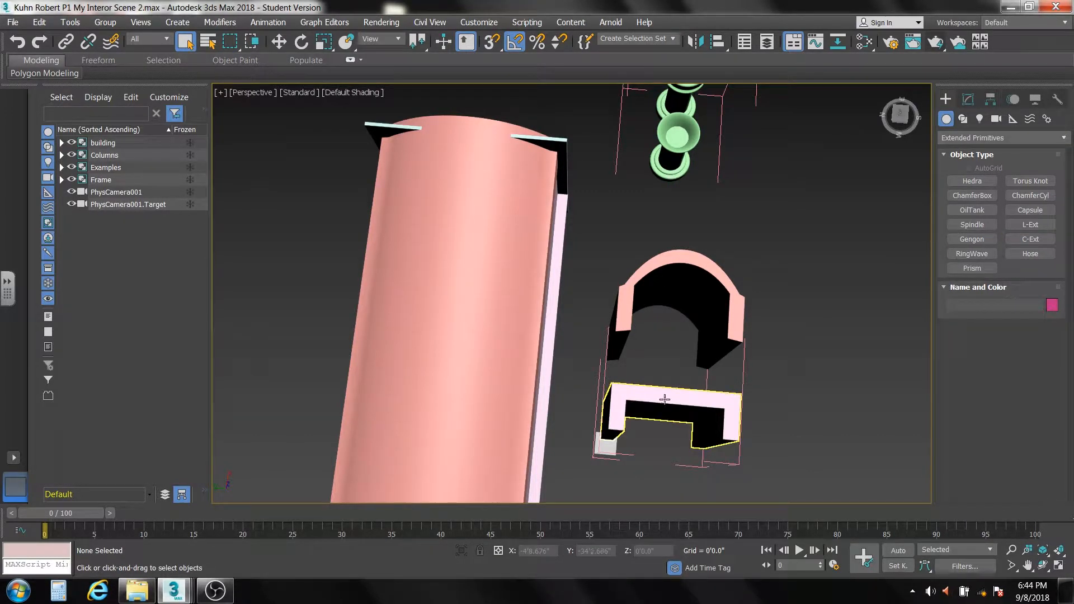
Select the flat C-shaped roof example and display its C-Ext parameters.
{"action": "mouse_move", "coordinate": [663, 399]}
{"action": "middle_mouse_down", "text": "alt"}
{"action": "mouse_move", "coordinate": [694, 423]}
{"action": "mouse_move", "coordinate": [668, 419]}
{"action": "middle_mouse_up", "text": "alt"}
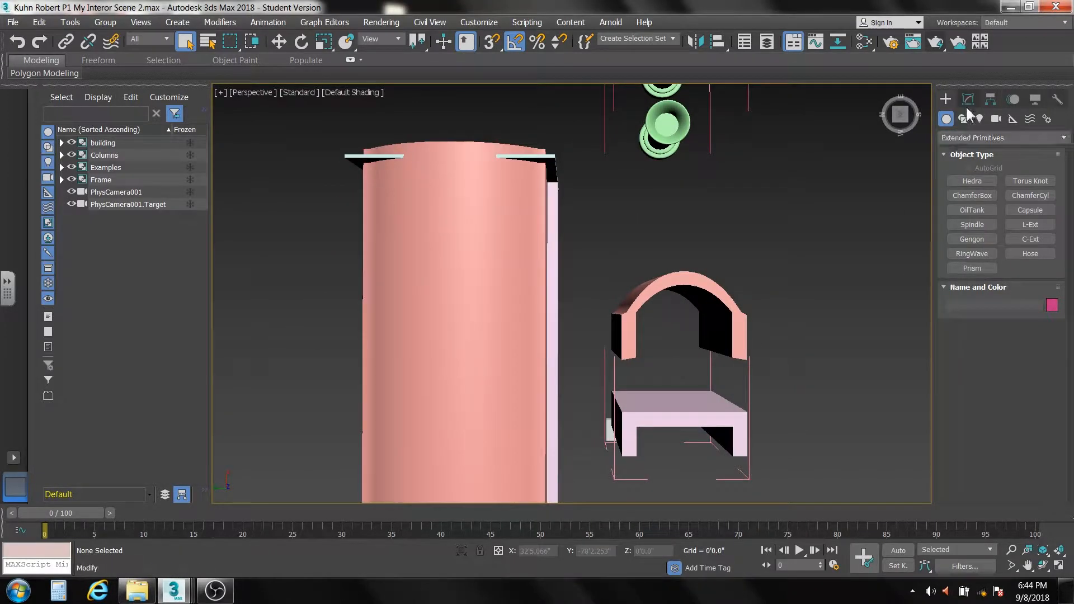
{"action": "left_click", "coordinate": [689, 406]}
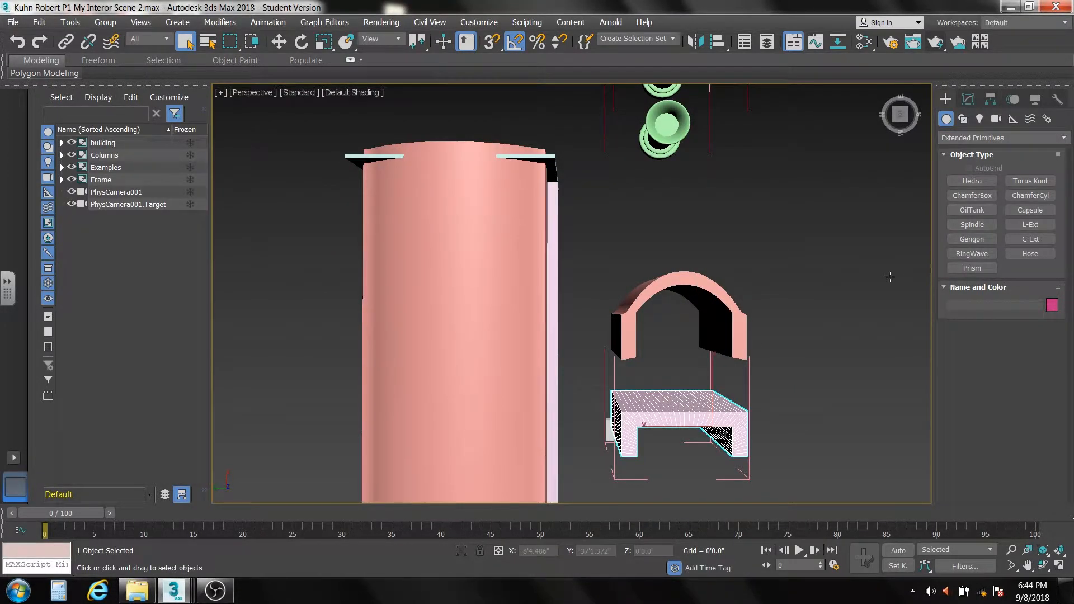
{"action": "left_click", "coordinate": [967, 99]}
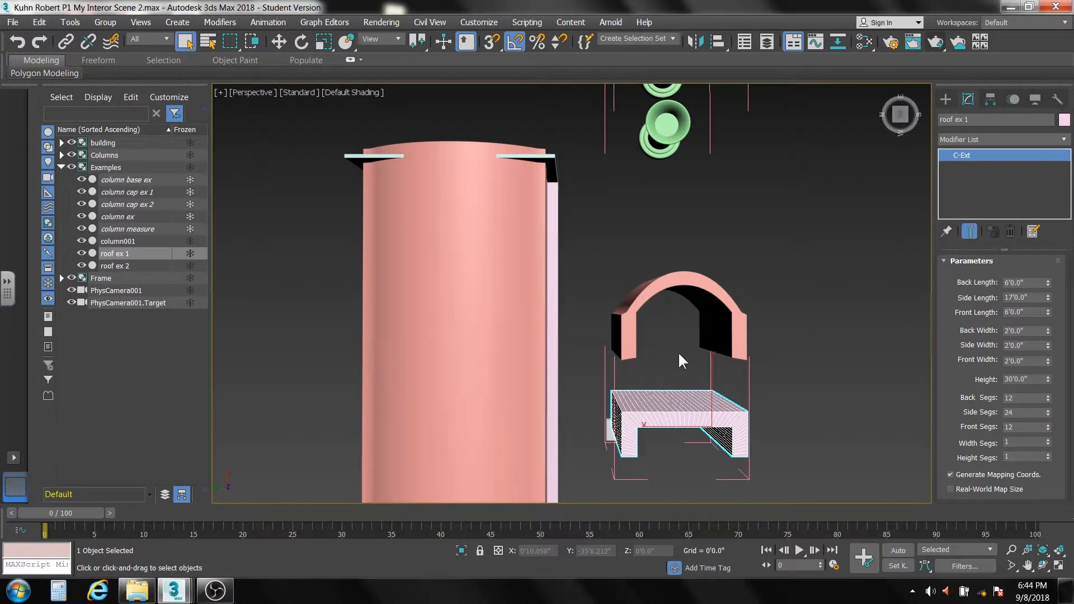
{"action": "mouse_move", "coordinate": [678, 351]}
{"action": "middle_mouse_down", "text": "alt"}
{"action": "mouse_move", "coordinate": [663, 349]}
{"action": "mouse_move", "coordinate": [686, 347]}
{"action": "middle_mouse_up", "text": "alt"}
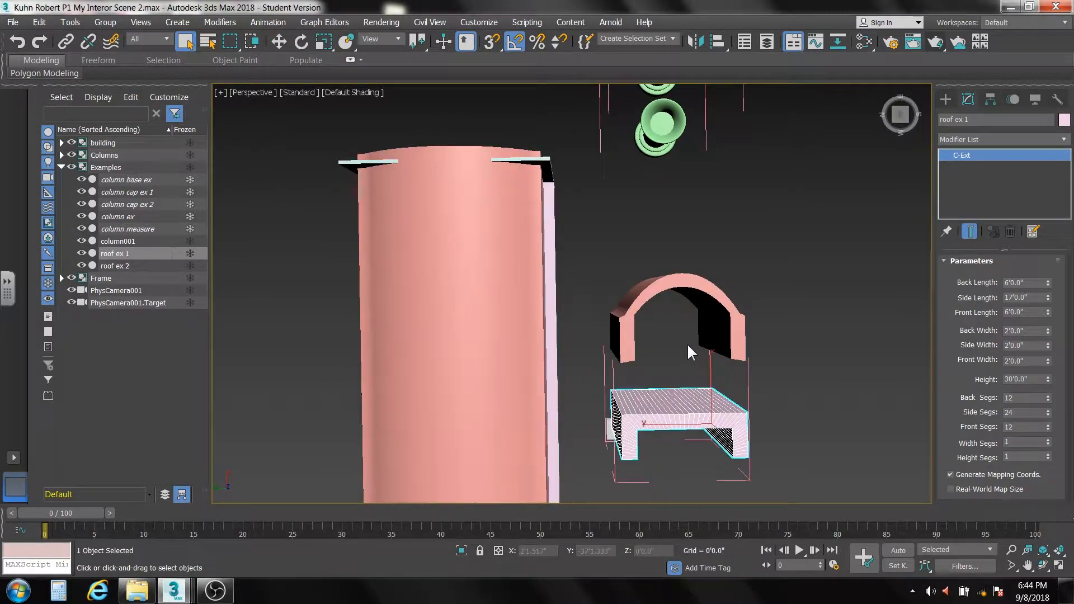
In the Top view, select the arched roof example and enter Vertex editing on its Editable Mesh.
{"action": "key", "text": "t"}
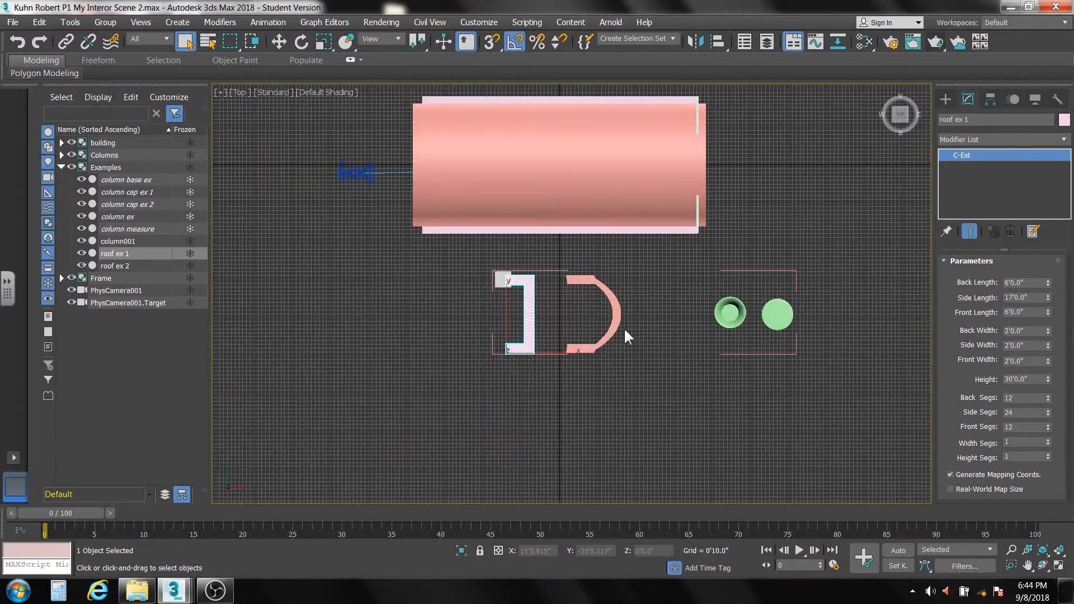
{"action": "scroll", "coordinate": [623, 327], "scroll_direction": "up", "scroll_amount": 6}
{"action": "middle_click_drag", "start_coordinate": [633, 315], "coordinate": [673, 324]}
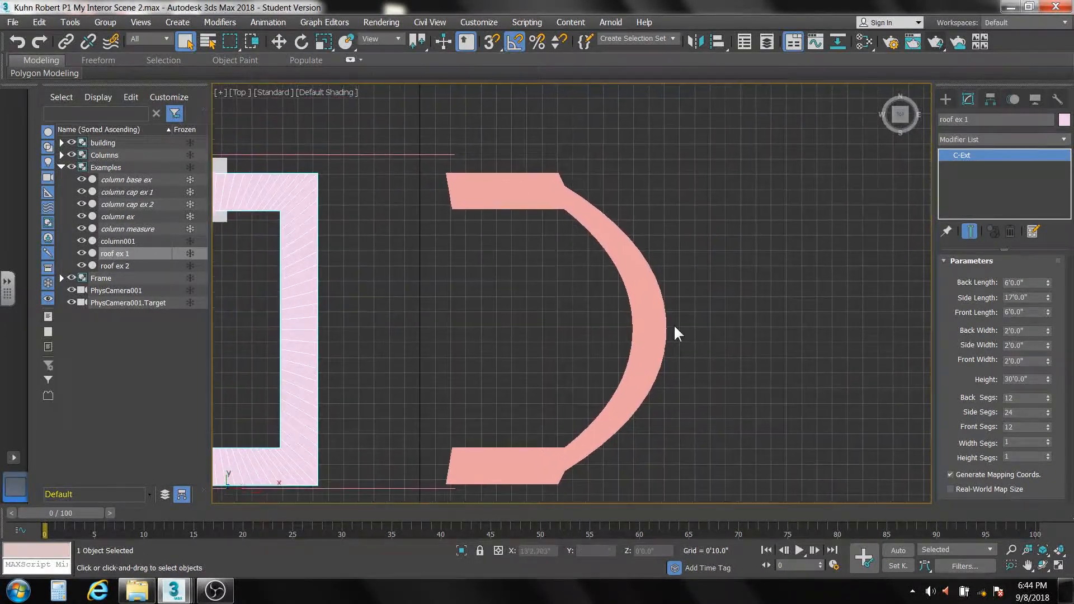
{"action": "left_click", "coordinate": [631, 282]}
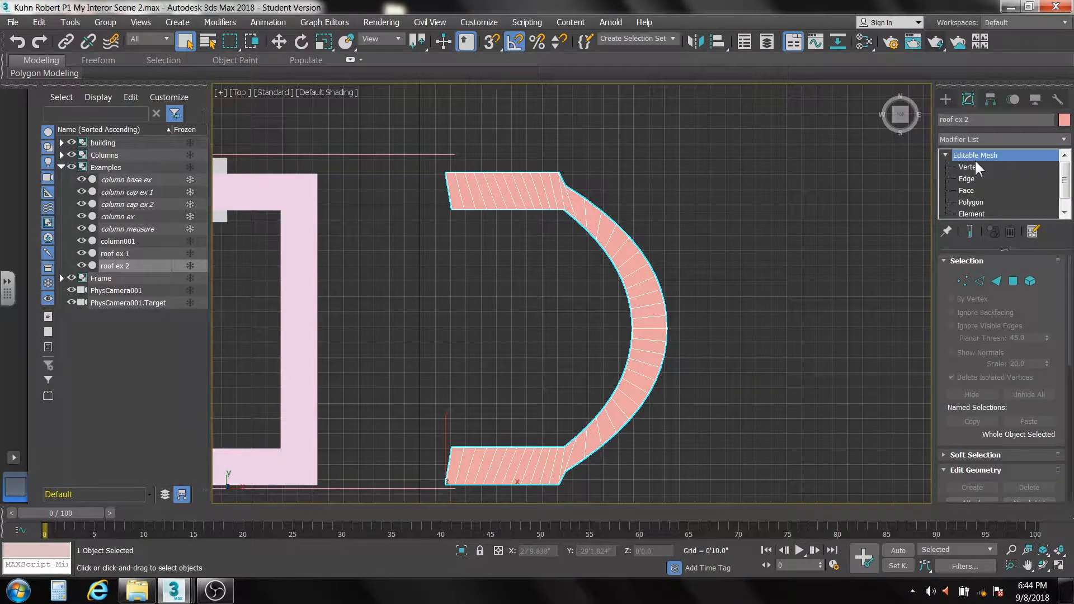
{"action": "left_click", "coordinate": [959, 283]}
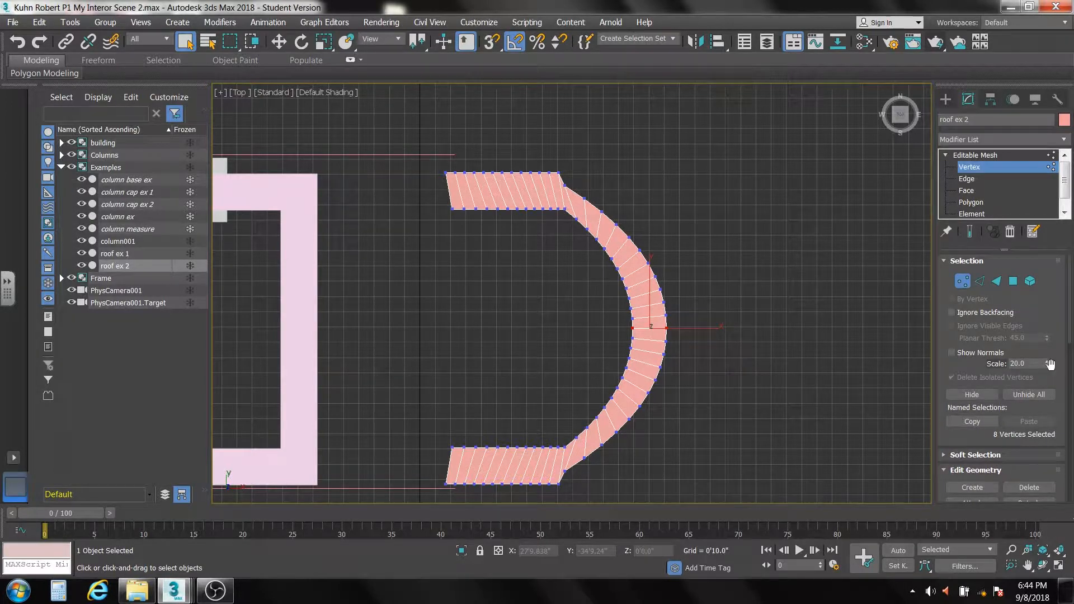
Enable Use Soft Selection for the arch's selected crown vertices, with falloff 8'0.0" and bubble 0.
{"action": "left_click_drag", "start_coordinate": [1071, 331], "coordinate": [1071, 389]}
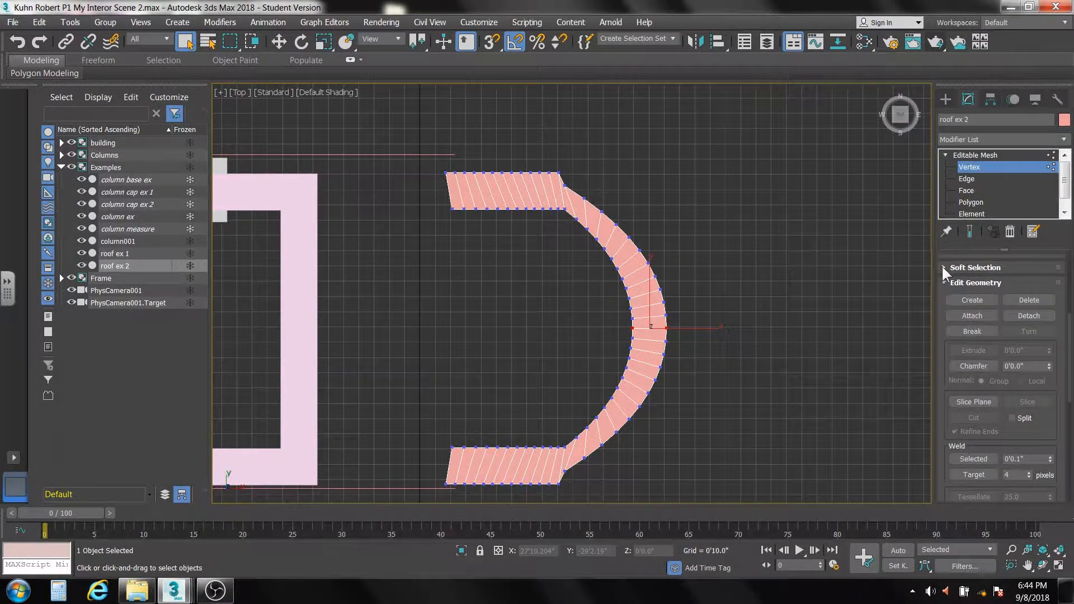
{"action": "left_click", "coordinate": [942, 268]}
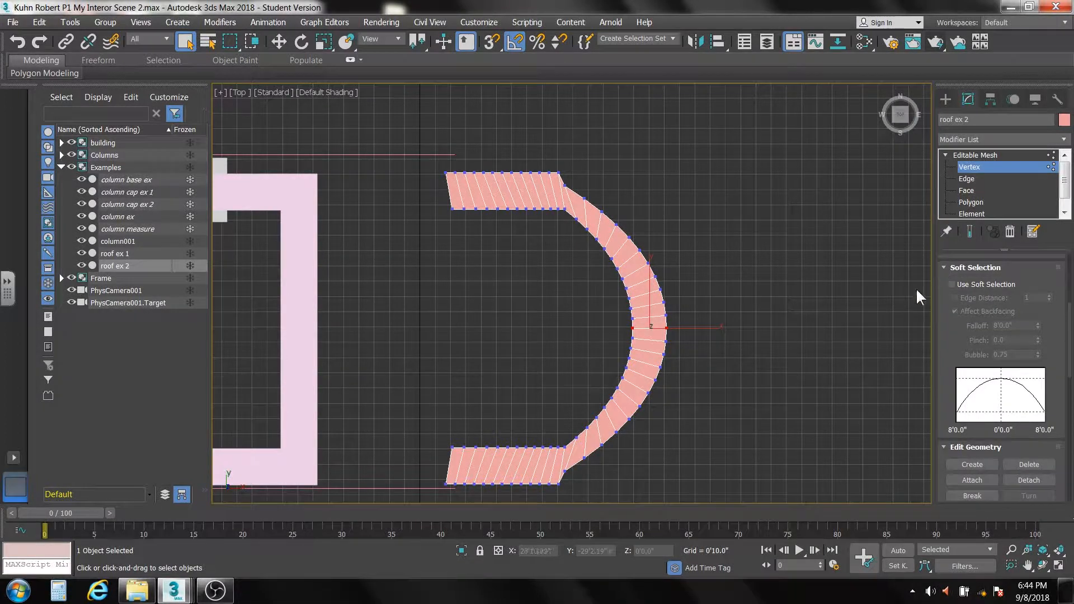
{"action": "left_click", "coordinate": [951, 284]}
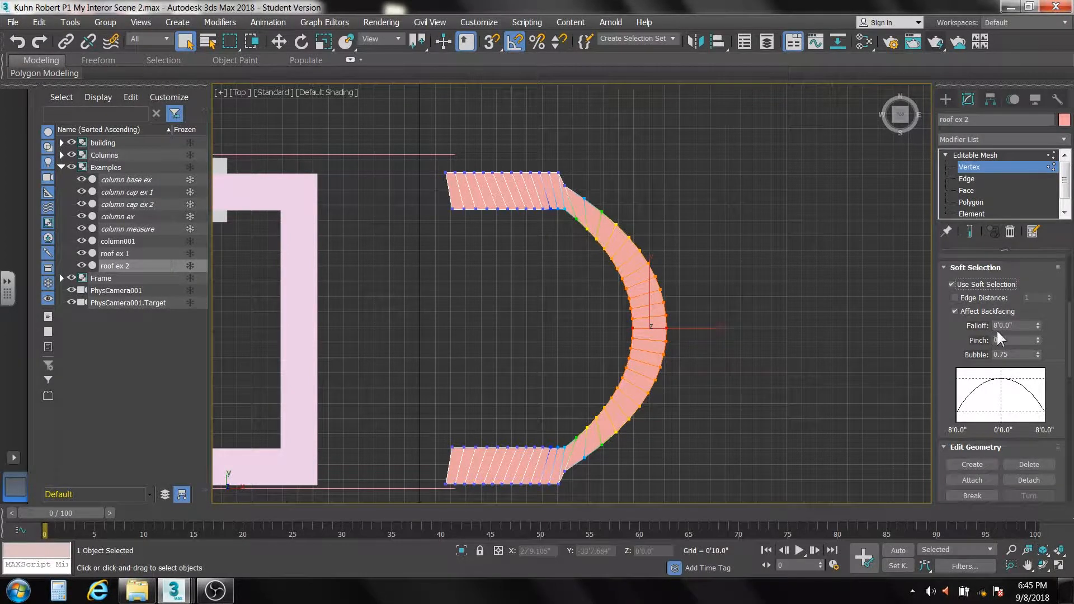
{"action": "mouse_move", "coordinate": [1038, 327]}
{"action": "left_mouse_down"}
{"action": "mouse_move", "coordinate": [1041, 317]}
{"action": "mouse_move", "coordinate": [1042, 336]}
{"action": "mouse_move", "coordinate": [1039, 322]}
{"action": "left_mouse_up"}
{"action": "double_click", "coordinate": [1001, 354]}
{"action": "type", "text": "0"}
{"action": "key", "text": "Return"}
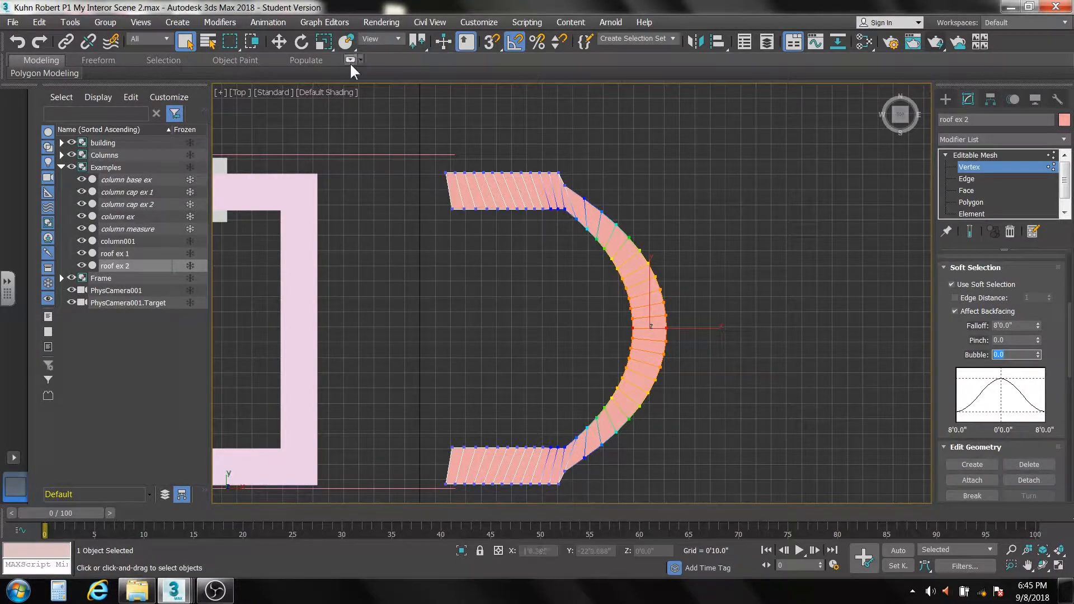
Try to move the arch's soft-selected crown vertices outward along the X axis.
{"action": "left_click", "coordinate": [283, 39]}
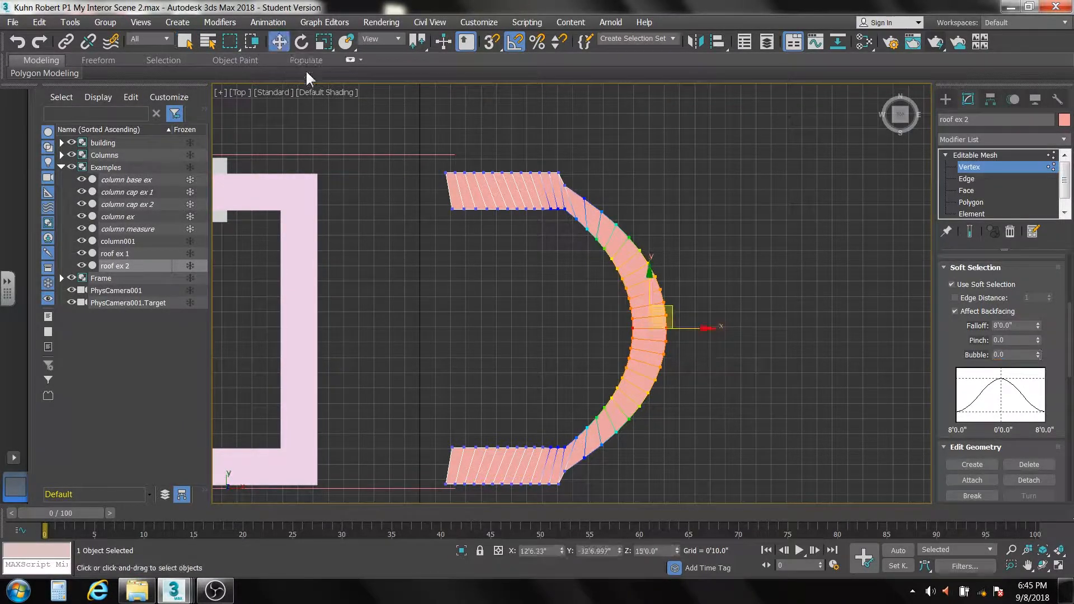
{"action": "left_click_drag", "start_coordinate": [702, 329], "coordinate": [800, 331]}
{"action": "right_click", "coordinate": [800, 331]}
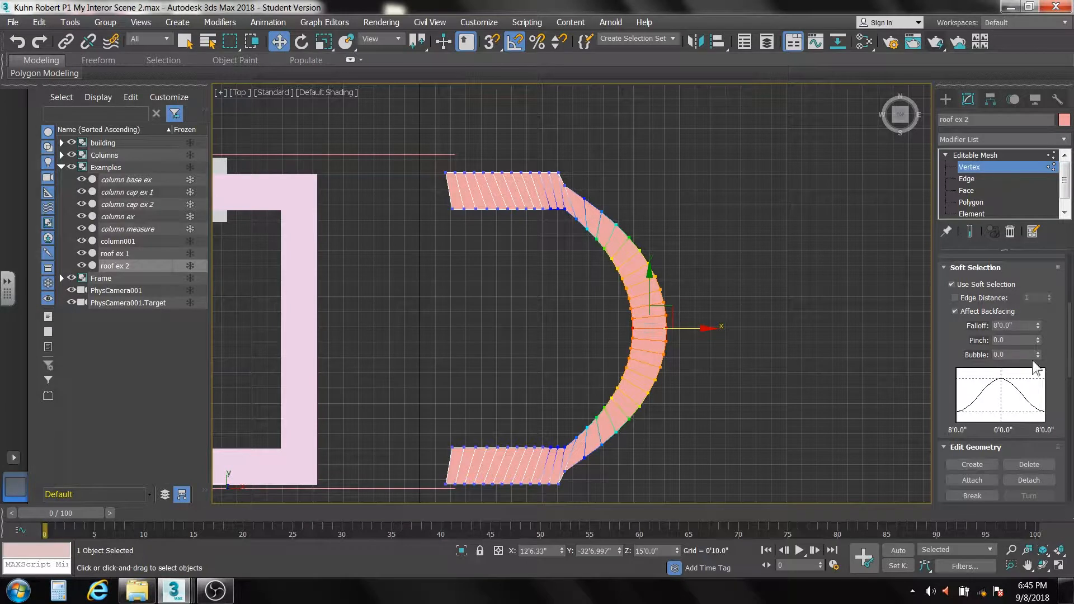
Try soft selection bubble values of 0.75 and 1 on the crown vertices, returning to 0.75.
{"action": "left_click_drag", "start_coordinate": [1037, 356], "coordinate": [1036, 312]}
{"action": "right_click", "coordinate": [1035, 312]}
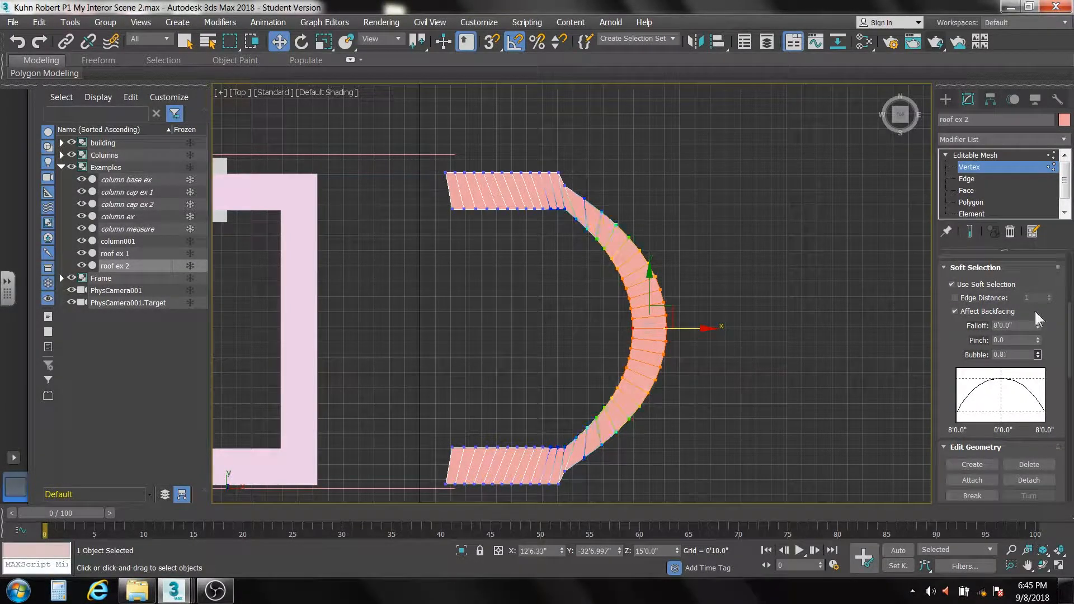
{"action": "left_click_drag", "start_coordinate": [1008, 355], "coordinate": [981, 355]}
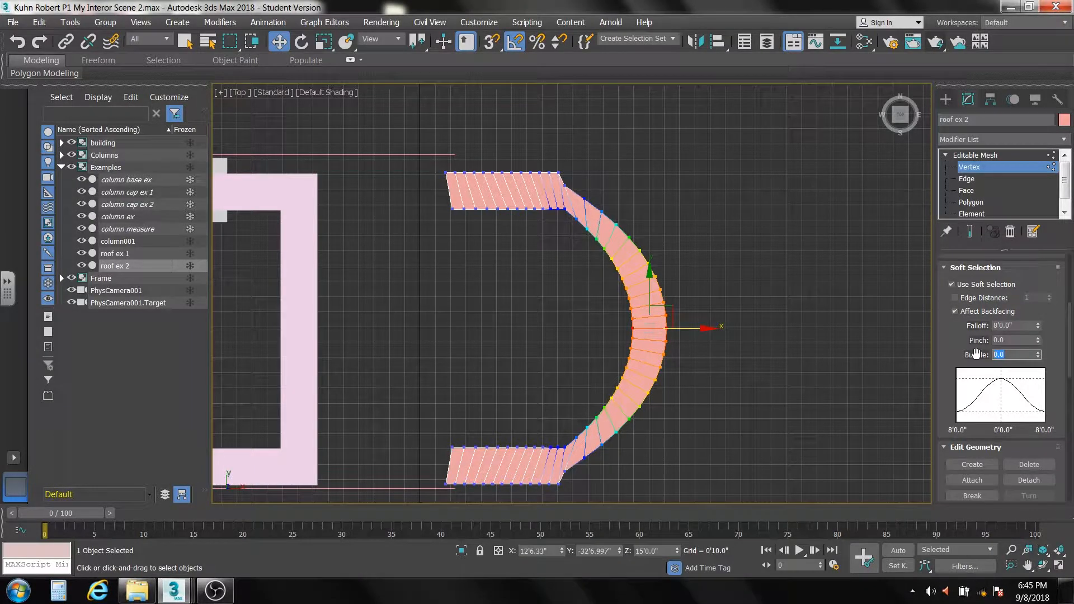
{"action": "type", "text": ".75"}
{"action": "key", "text": "Return"}
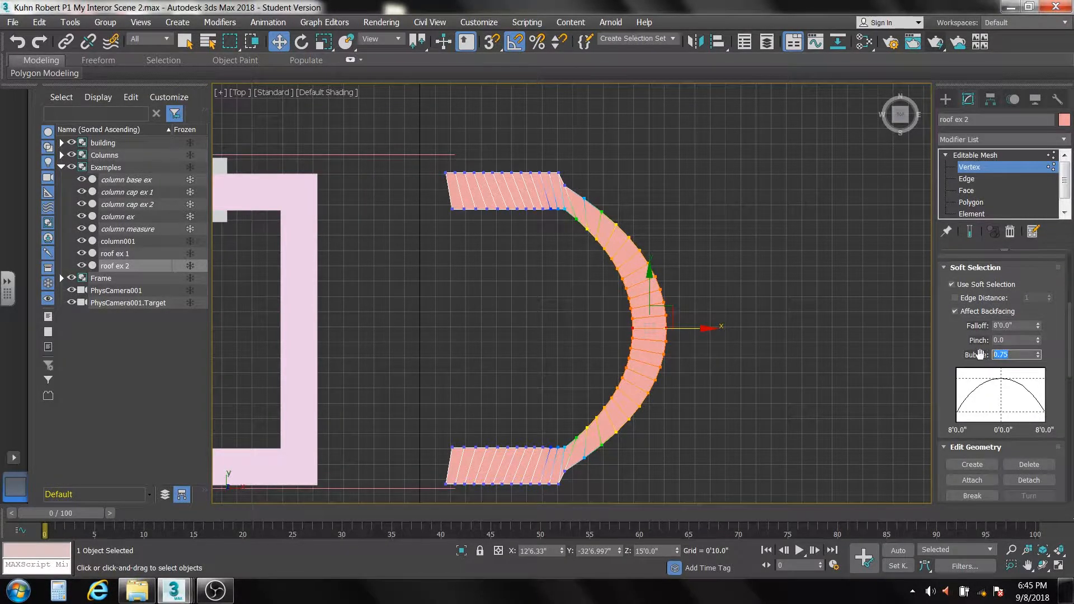
{"action": "type", "text": "1"}
{"action": "key", "text": "Return"}
{"action": "type", "text": ".75"}
{"action": "key", "text": "Return"}
Raise the soft selection bubble to 2.35 and try moving the arch's crown vertices outward along X.
{"action": "left_click", "coordinate": [1038, 352]}
{"action": "left_click_drag", "start_coordinate": [1038, 358], "coordinate": [1040, 273]}
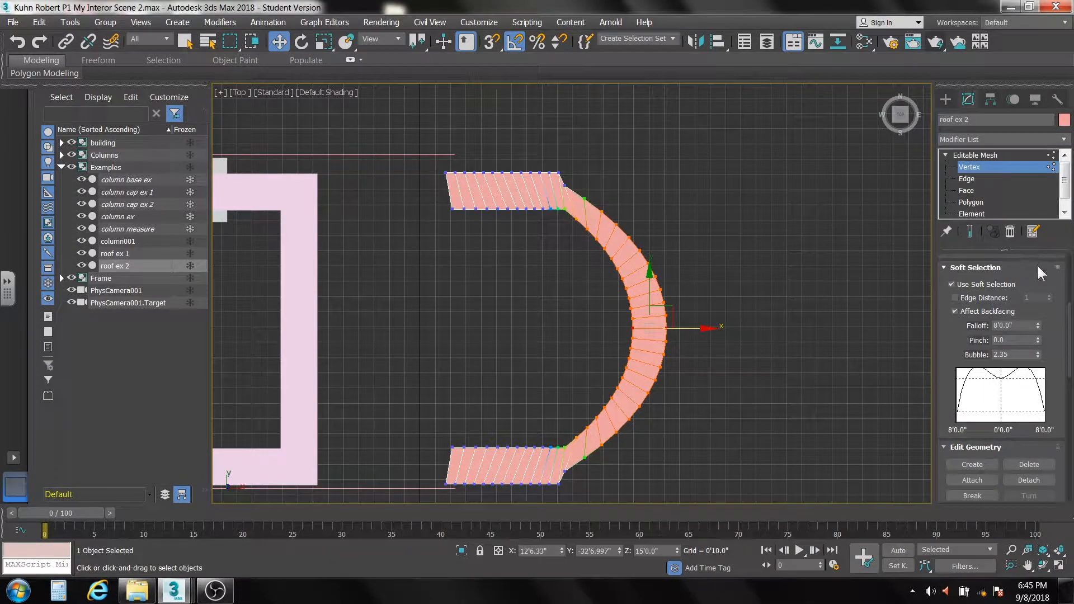
{"action": "left_click_drag", "start_coordinate": [707, 328], "coordinate": [765, 327]}
{"action": "right_click", "coordinate": [766, 327]}
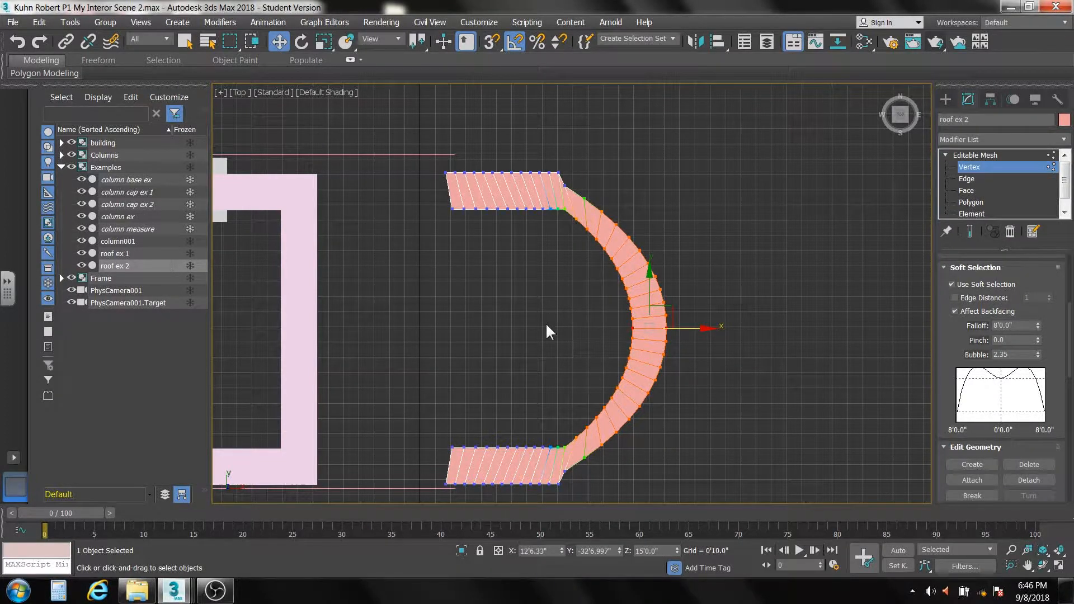
Turn off Use Soft Selection for the arched roof's vertices.
{"action": "scroll", "coordinate": [545, 322], "scroll_direction": "down", "scroll_amount": 4}
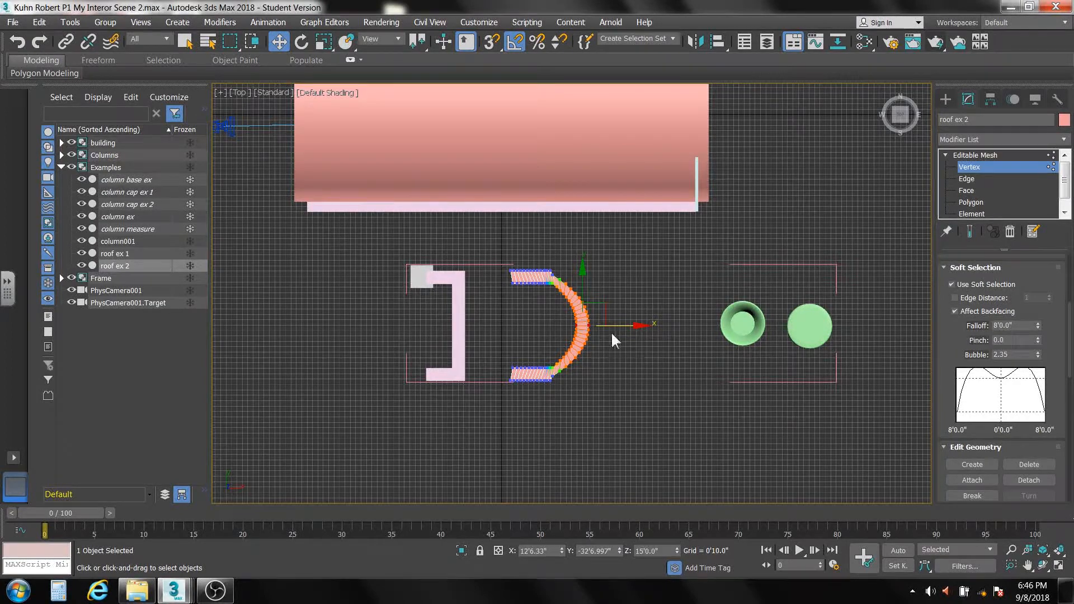
{"action": "scroll", "coordinate": [499, 297], "scroll_direction": "up", "scroll_amount": 4}
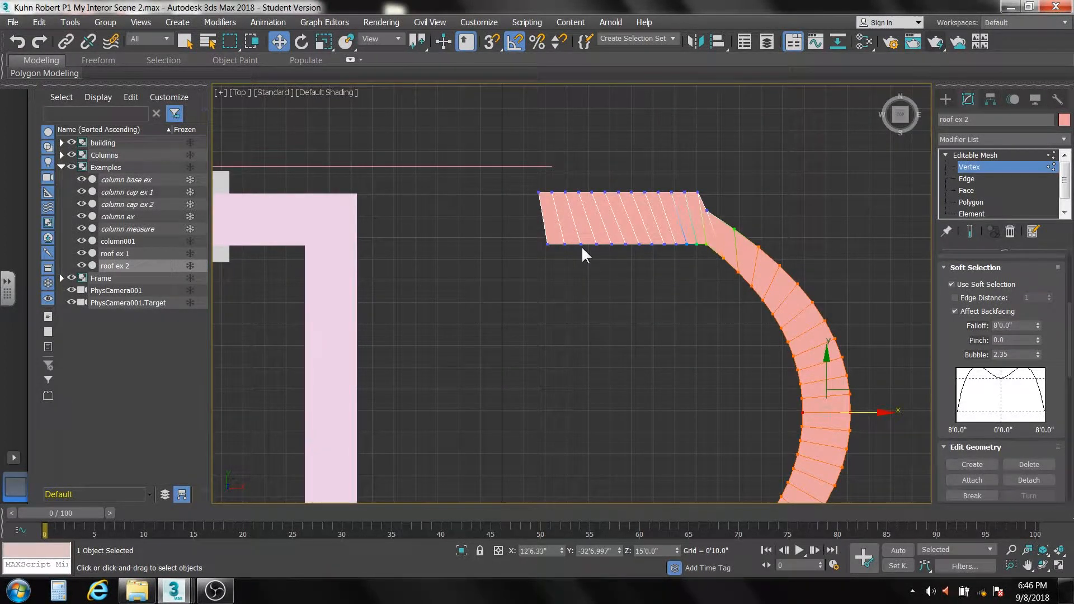
{"action": "left_click", "coordinate": [951, 284]}
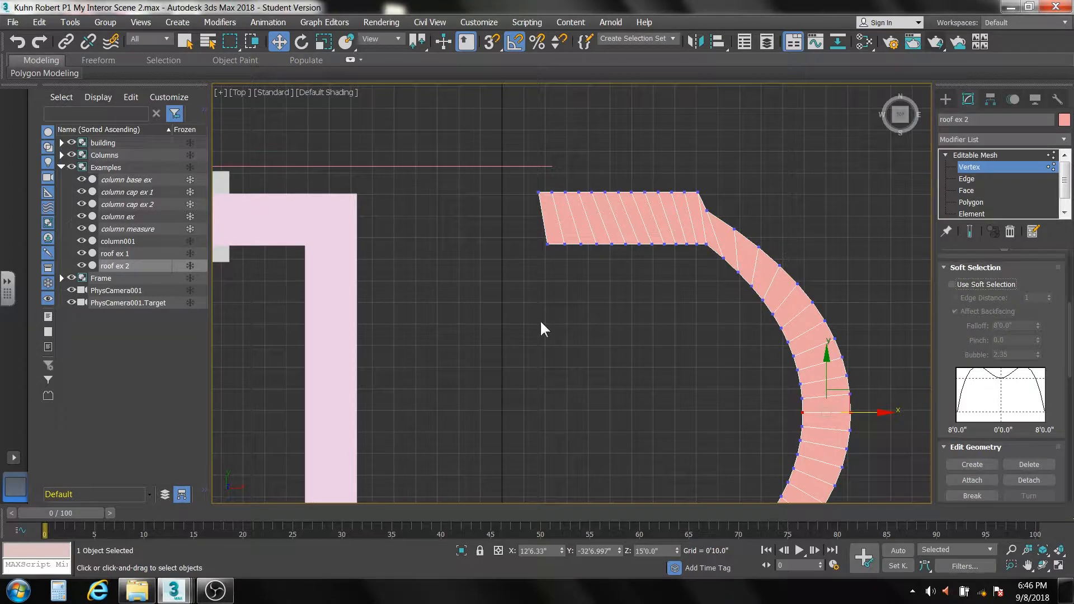
Try to scale the two slanted end vertices of the arch's upper straight leg along X in the Top view.
{"action": "scroll", "coordinate": [543, 328], "scroll_direction": "down", "scroll_amount": 4}
{"action": "middle_click_drag", "start_coordinate": [597, 324], "coordinate": [616, 314]}
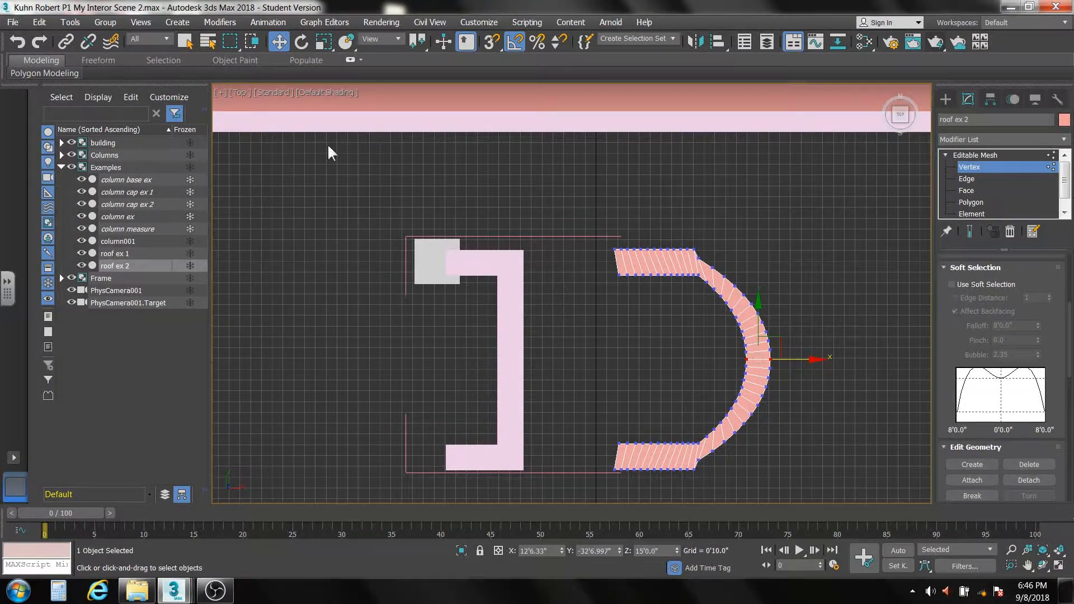
{"action": "left_click", "coordinate": [323, 41]}
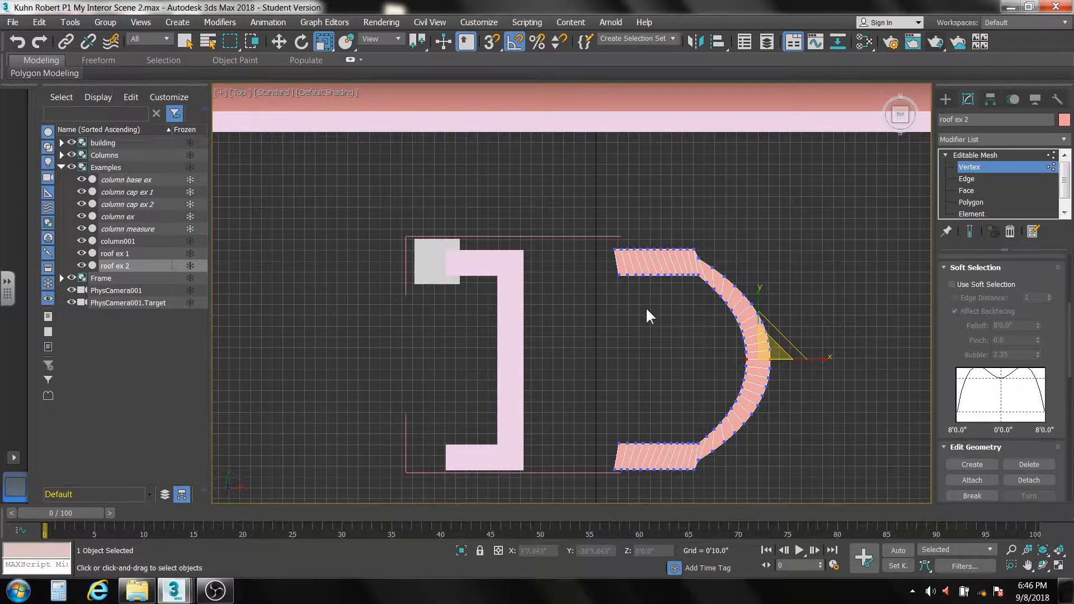
{"action": "scroll", "coordinate": [620, 333], "scroll_direction": "up", "scroll_amount": 6}
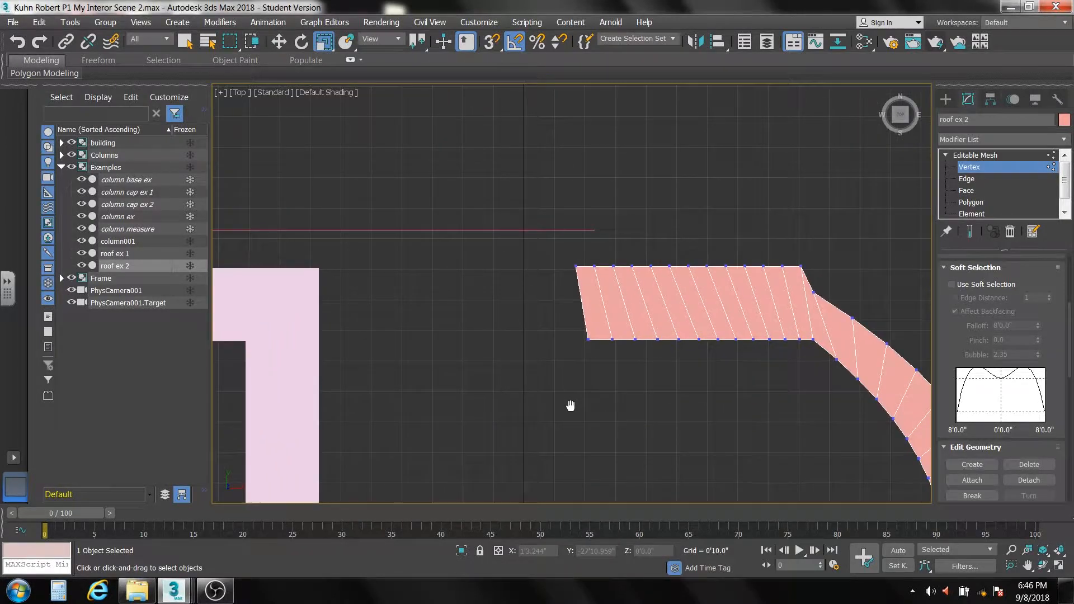
{"action": "scroll", "coordinate": [582, 322], "scroll_direction": "up", "scroll_amount": 4}
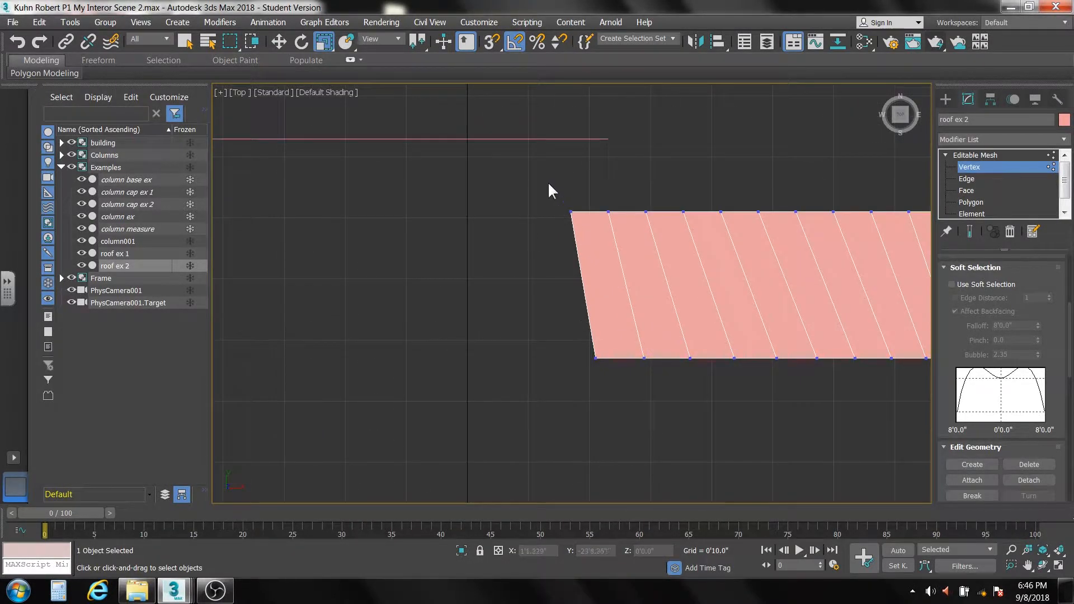
{"action": "left_click_drag", "start_coordinate": [548, 182], "coordinate": [600, 385]}
{"action": "left_click_drag", "start_coordinate": [650, 285], "coordinate": [256, 203]}
{"action": "key", "text": "ctrl+z"}
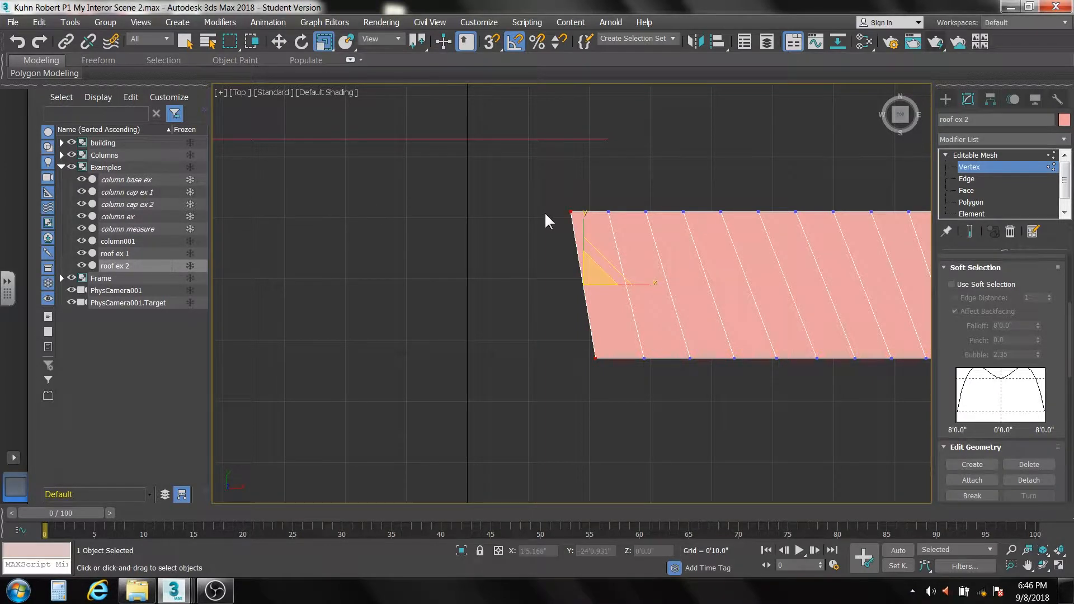
Examine the vaulted building and the freestanding column examples in the Perspective view.
{"action": "scroll", "coordinate": [678, 286], "scroll_direction": "down", "scroll_amount": 6}
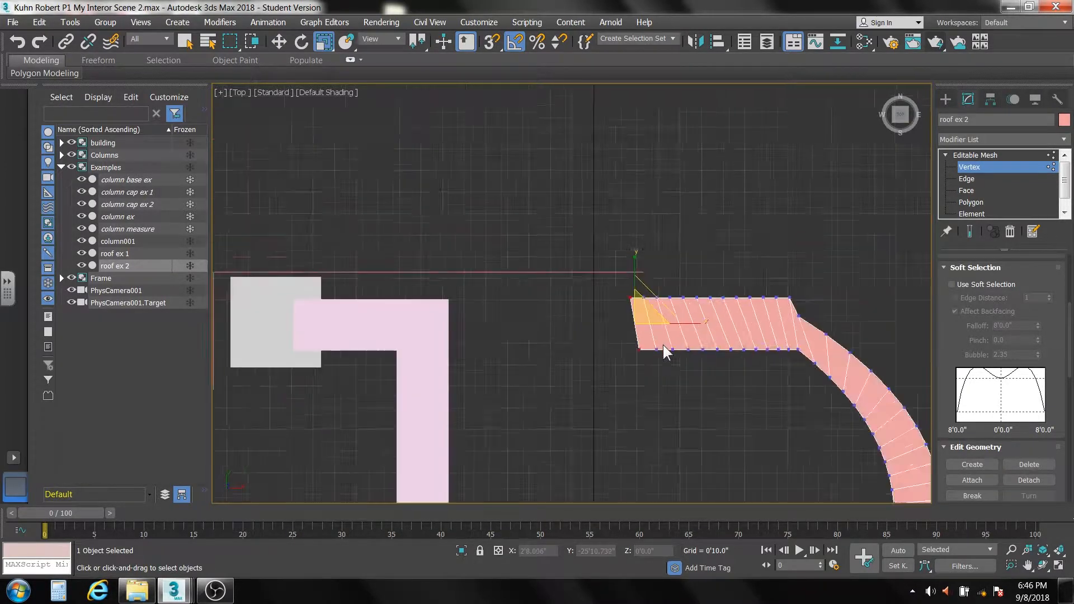
{"action": "middle_click_drag", "start_coordinate": [677, 286], "coordinate": [680, 301]}
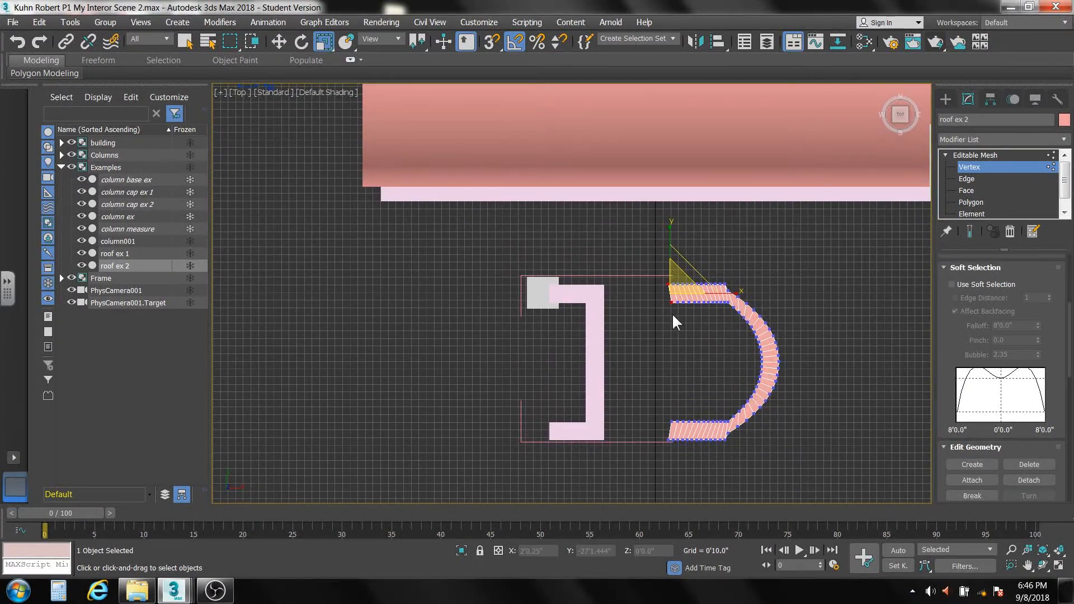
{"action": "scroll", "coordinate": [673, 315], "scroll_direction": "down", "scroll_amount": 3}
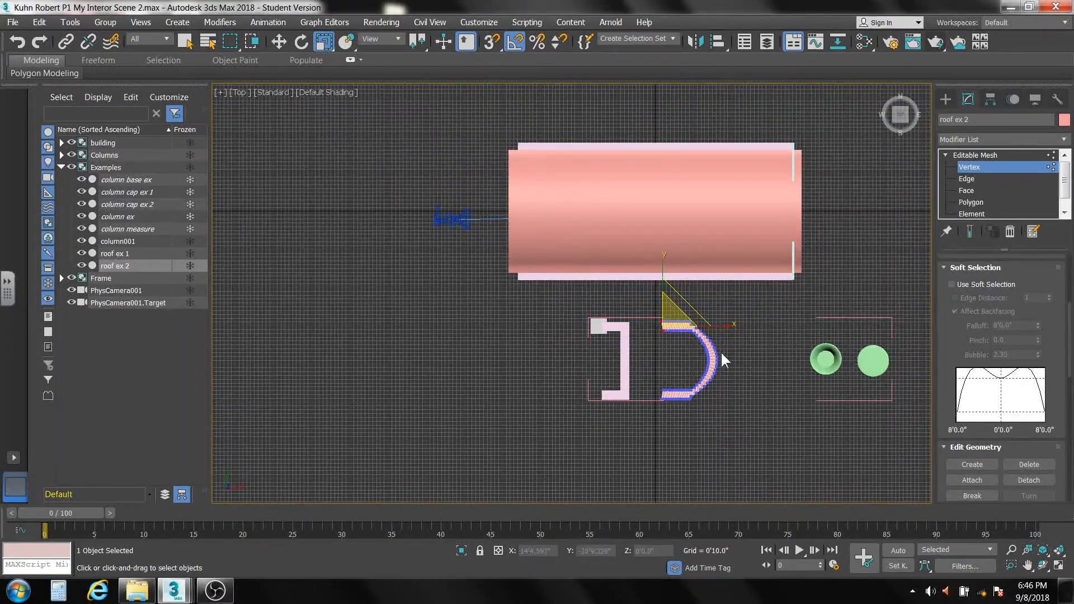
{"action": "key", "text": "p"}
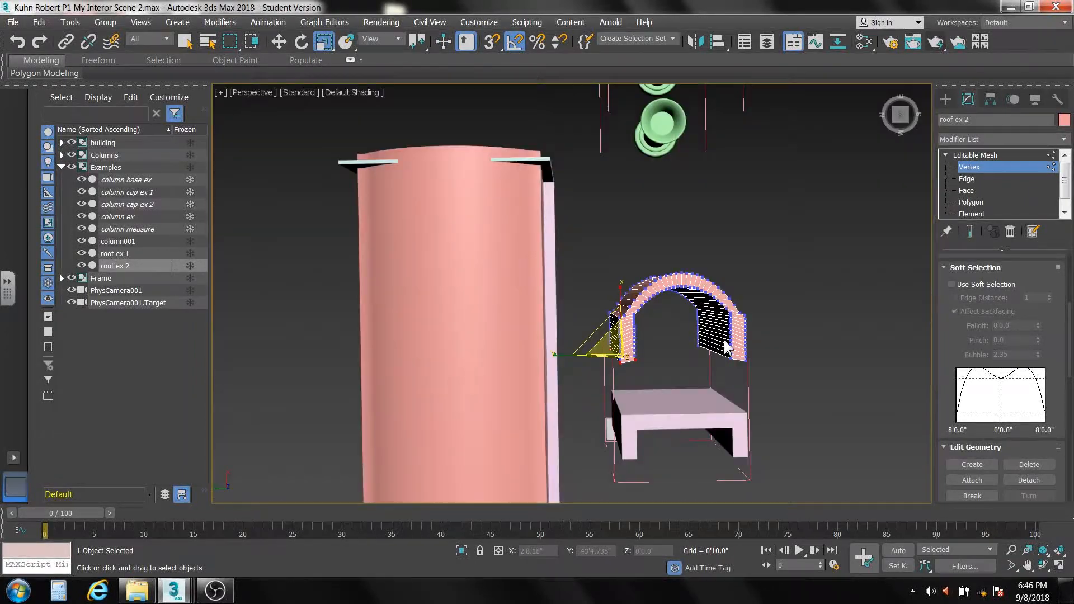
{"action": "middle_click_drag", "start_coordinate": [709, 354], "coordinate": [696, 265], "text": "alt"}
{"action": "middle_click_drag", "start_coordinate": [575, 358], "coordinate": [407, 350], "text": "alt"}
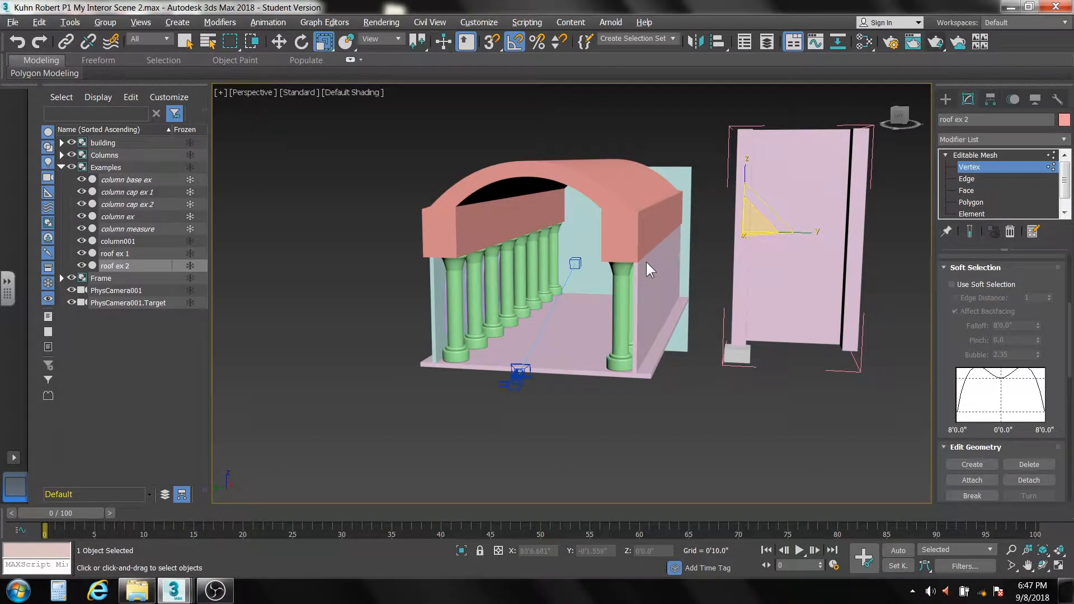
{"action": "middle_click_drag", "start_coordinate": [646, 262], "coordinate": [716, 262], "text": "alt"}
{"action": "middle_click_drag", "start_coordinate": [814, 253], "coordinate": [613, 320], "text": "alt"}
{"action": "scroll", "coordinate": [699, 329], "scroll_direction": "up", "scroll_amount": 6}
{"action": "middle_click_drag", "start_coordinate": [695, 333], "coordinate": [665, 340]}
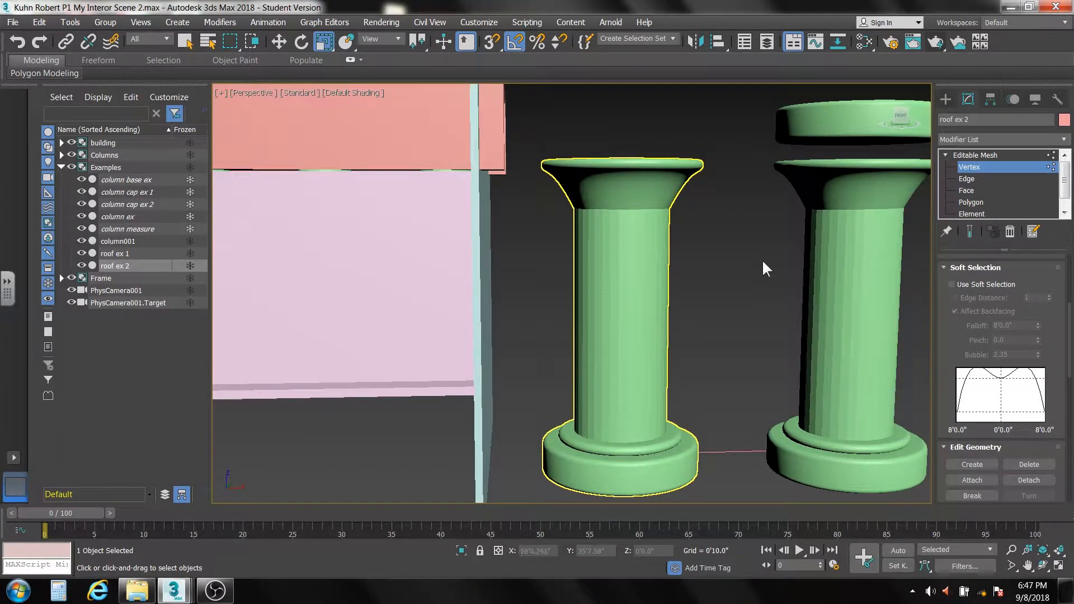
Select the base of the column example assembled from separate parts and display its ChamferCyl parameters.
{"action": "left_click", "coordinate": [824, 465]}
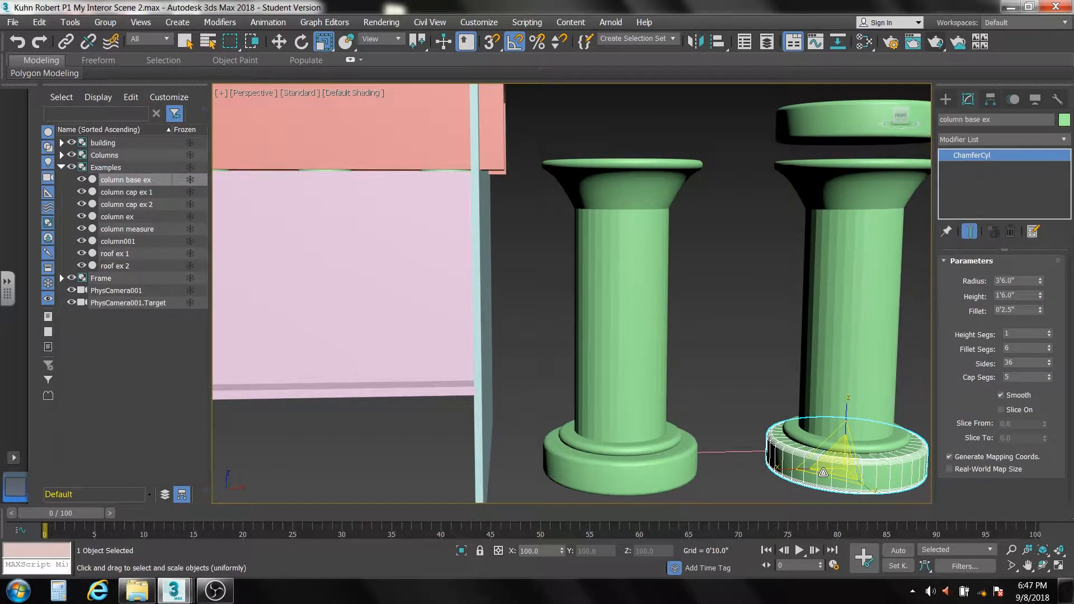
{"action": "middle_click_drag", "start_coordinate": [823, 472], "coordinate": [697, 434]}
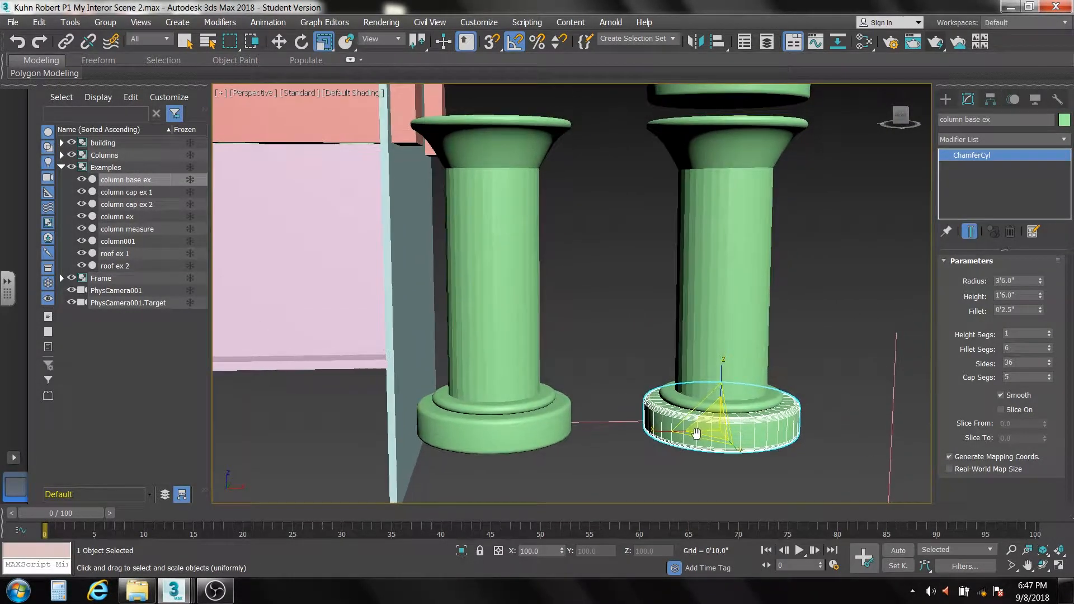
{"action": "left_click", "coordinate": [277, 42]}
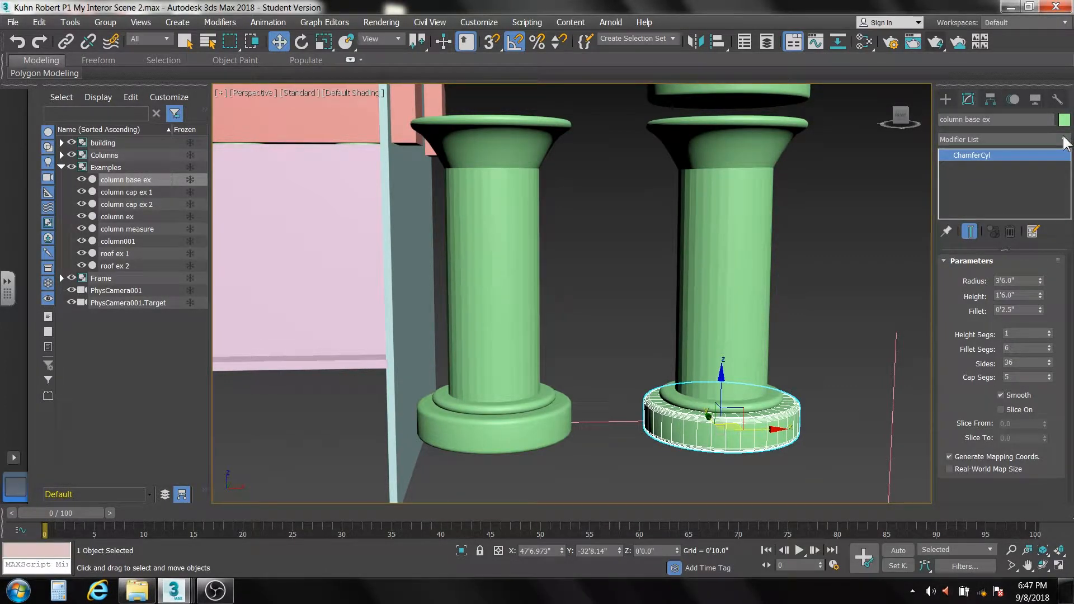
Look up the Extended Primitives object types used for the base and return to its ChamferCyl parameters.
{"action": "left_click", "coordinate": [945, 99]}
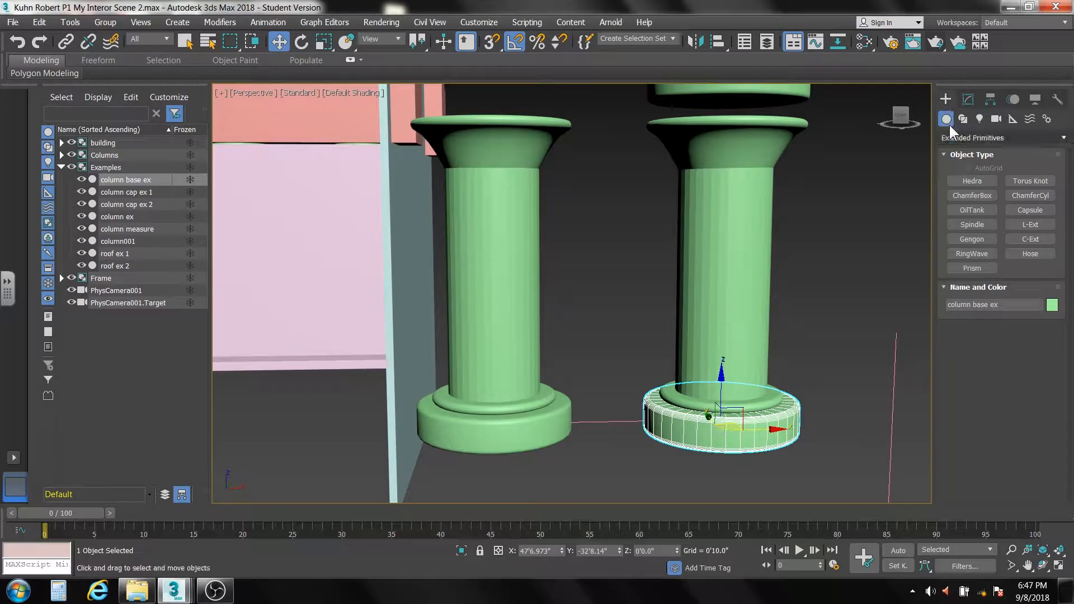
{"action": "left_click", "coordinate": [1063, 140]}
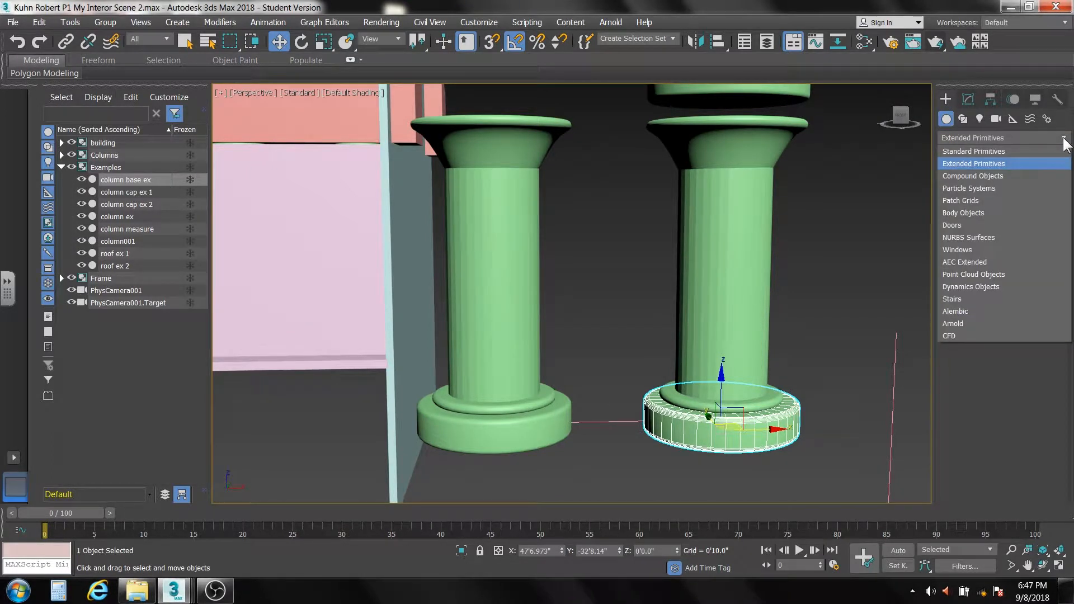
{"action": "left_click", "coordinate": [1064, 138]}
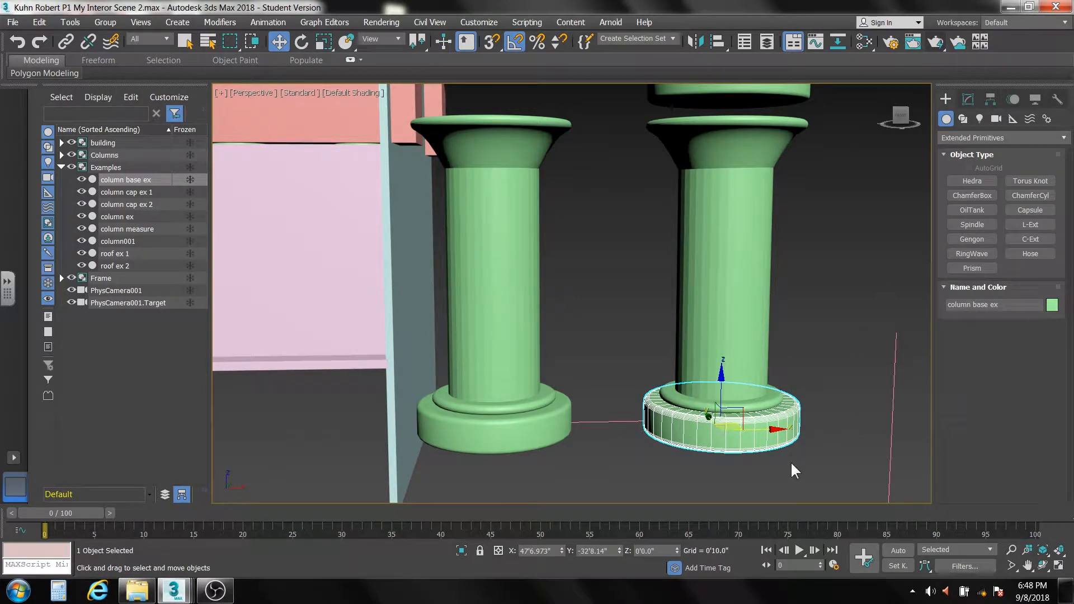
{"action": "left_click", "coordinate": [966, 100]}
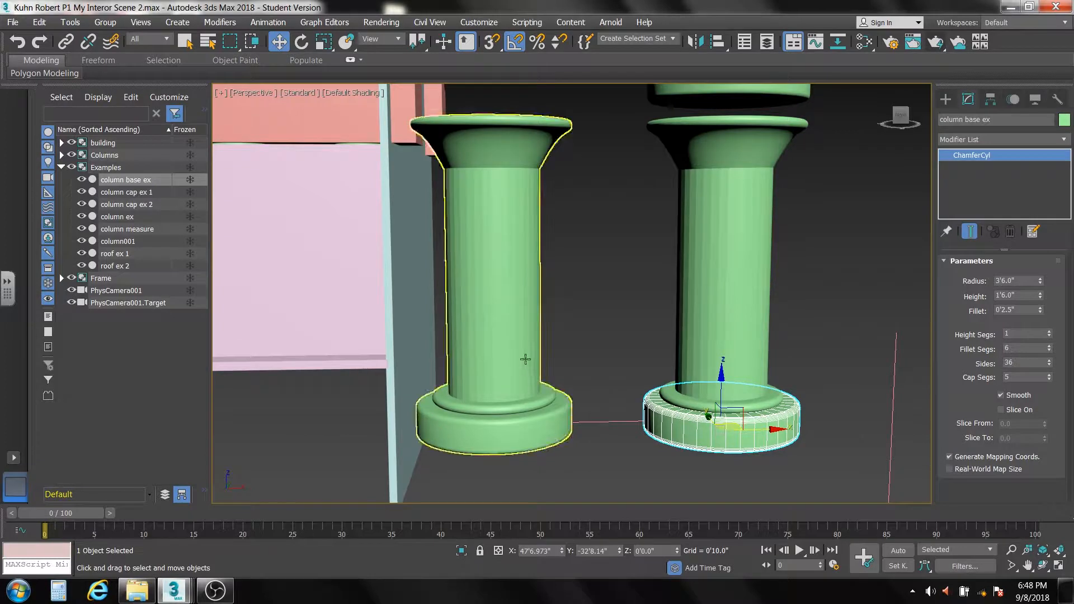
Select the example column shaft and isolate it, viewed from above.
{"action": "left_click", "coordinate": [733, 347]}
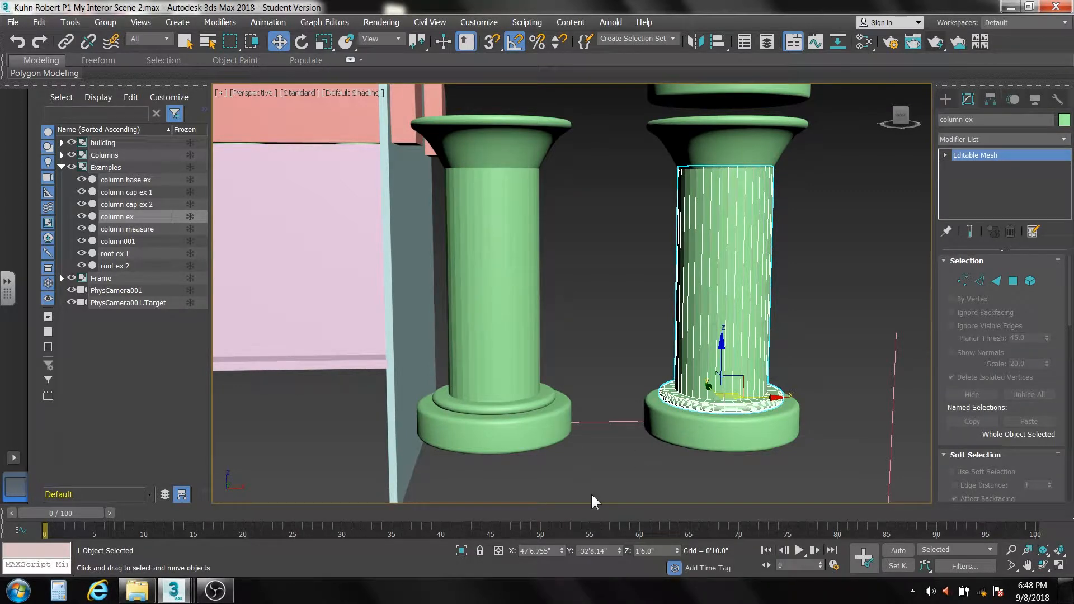
{"action": "left_click", "coordinate": [461, 550]}
{"action": "middle_click_drag", "start_coordinate": [571, 449], "coordinate": [580, 486], "text": "alt"}
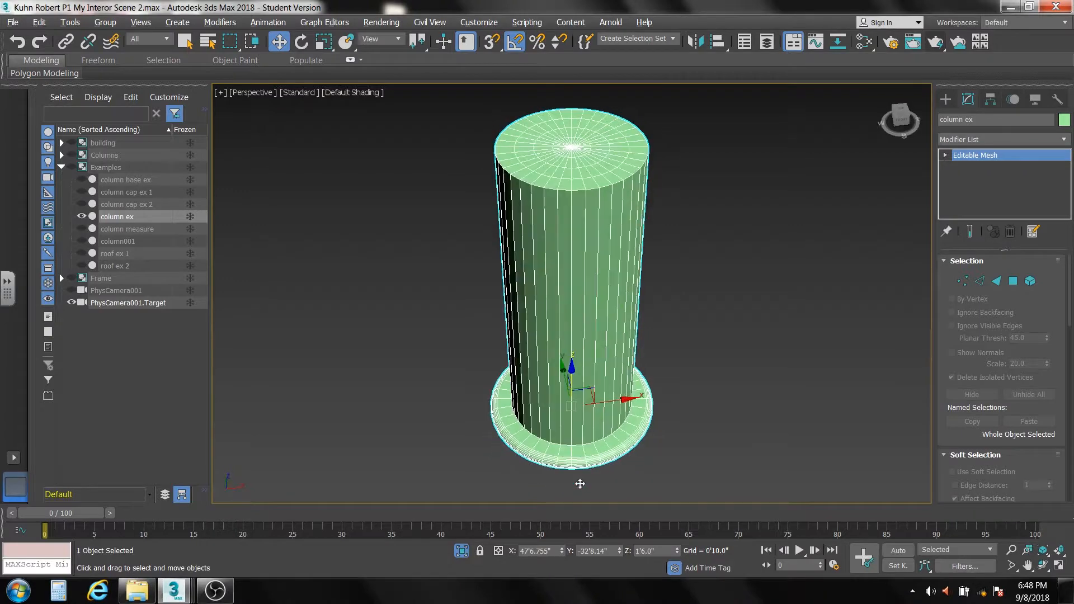
Enter Polygon editing on the isolated shaft and inspect its top cap faces and Editable Mesh settings.
{"action": "left_click", "coordinate": [1013, 281]}
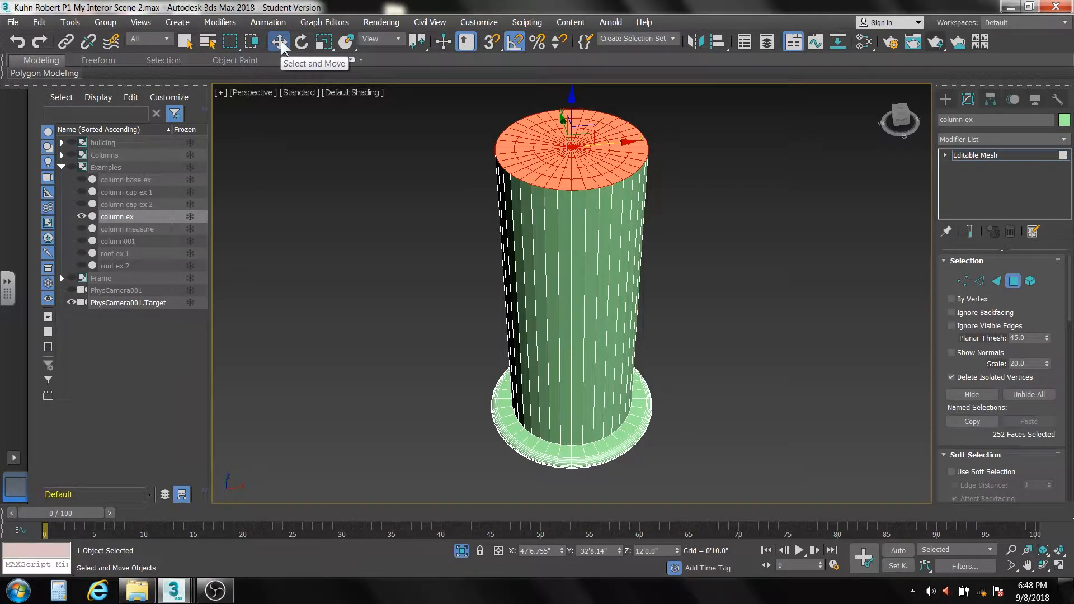
{"action": "mouse_move", "coordinate": [229, 48]}
{"action": "left_mouse_down"}
{"action": "mouse_move", "coordinate": [232, 154]}
{"action": "mouse_move", "coordinate": [235, 49]}
{"action": "left_mouse_up"}
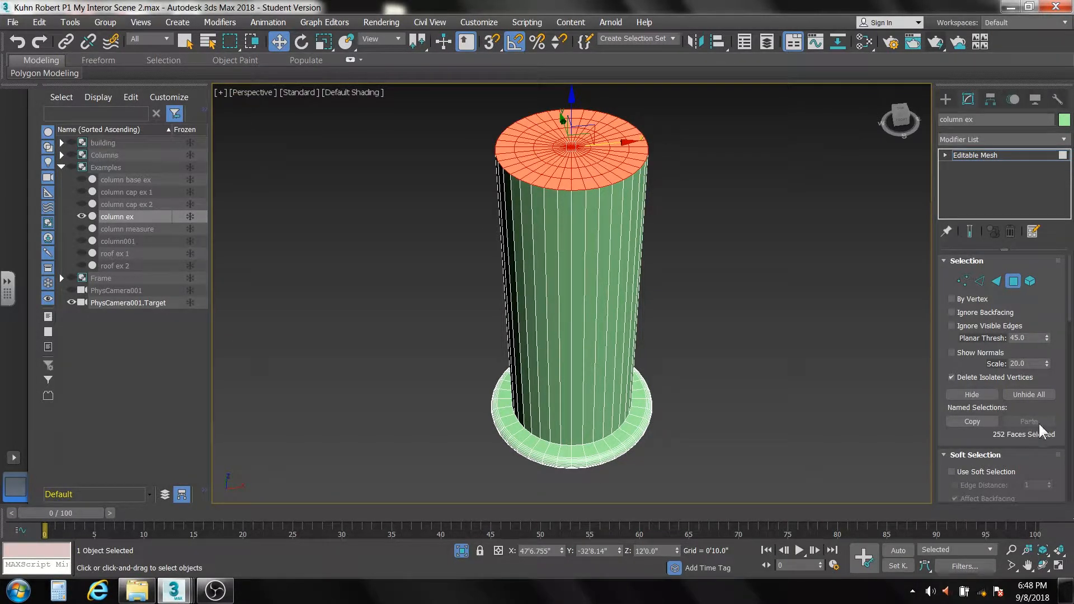
{"action": "mouse_move", "coordinate": [1071, 320]}
{"action": "left_mouse_down"}
{"action": "mouse_move", "coordinate": [1071, 409]}
{"action": "mouse_move", "coordinate": [1071, 308]}
{"action": "left_mouse_up"}
{"action": "scroll", "coordinate": [559, 458], "scroll_direction": "down", "scroll_amount": 3}
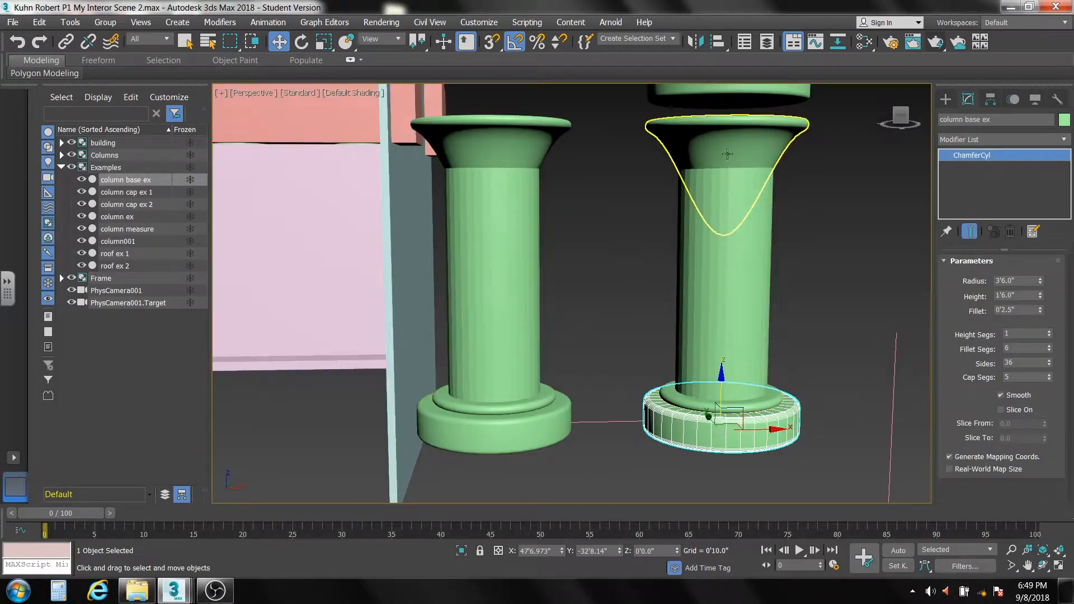
Select the disc floating above the column example and display its ChamferCyl parameters.
{"action": "middle_click_drag", "start_coordinate": [726, 373], "coordinate": [714, 424]}
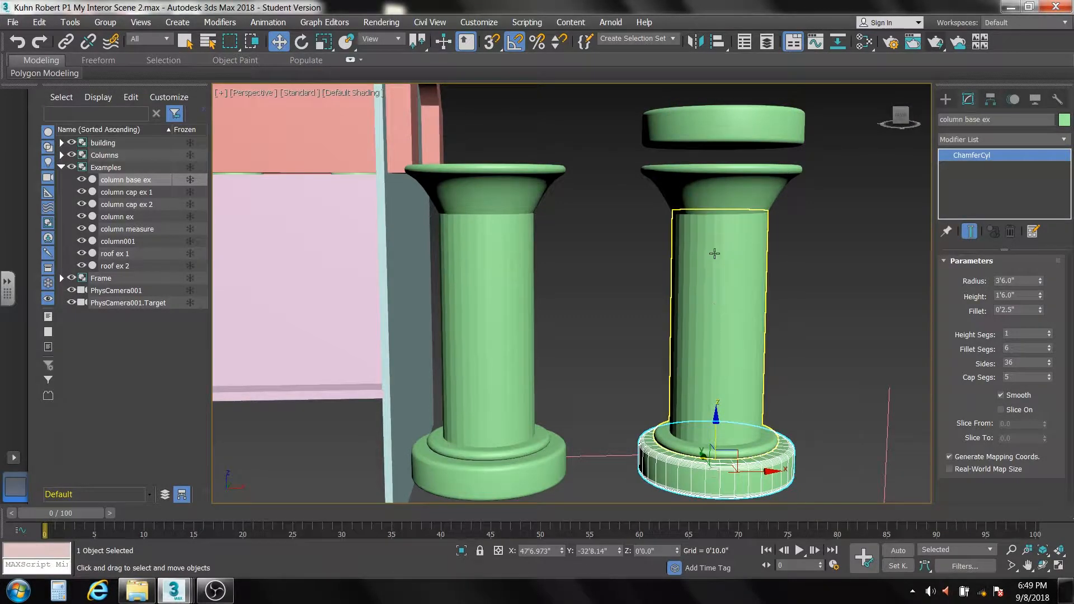
{"action": "middle_click_drag", "start_coordinate": [699, 319], "coordinate": [702, 348], "text": "alt"}
{"action": "left_click", "coordinate": [731, 187]}
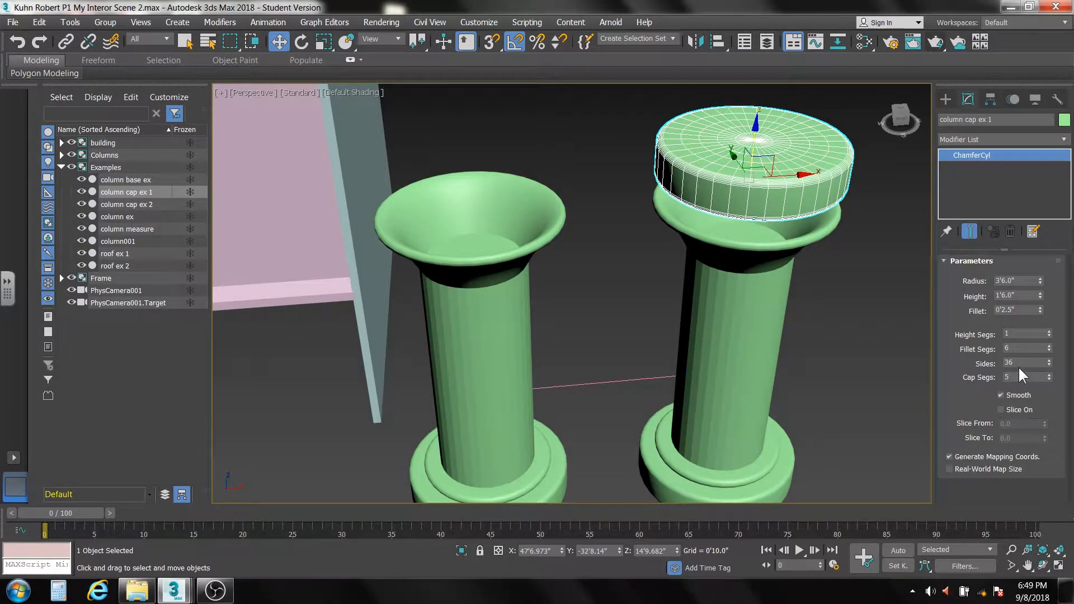
Try 12 cap segments on the disc above the example column, and undo the change.
{"action": "mouse_move", "coordinate": [1049, 378]}
{"action": "left_mouse_down"}
{"action": "mouse_move", "coordinate": [1048, 353]}
{"action": "mouse_move", "coordinate": [1048, 378]}
{"action": "left_mouse_up"}
{"action": "left_click", "coordinate": [1019, 378]}
{"action": "key", "text": "Return"}
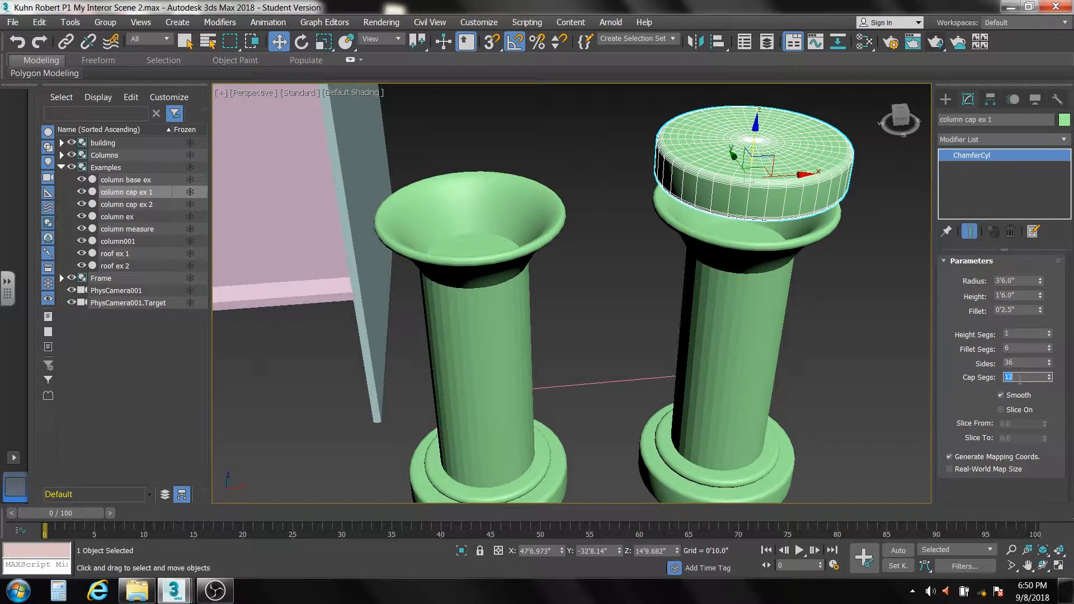
{"action": "left_click", "coordinate": [17, 44]}
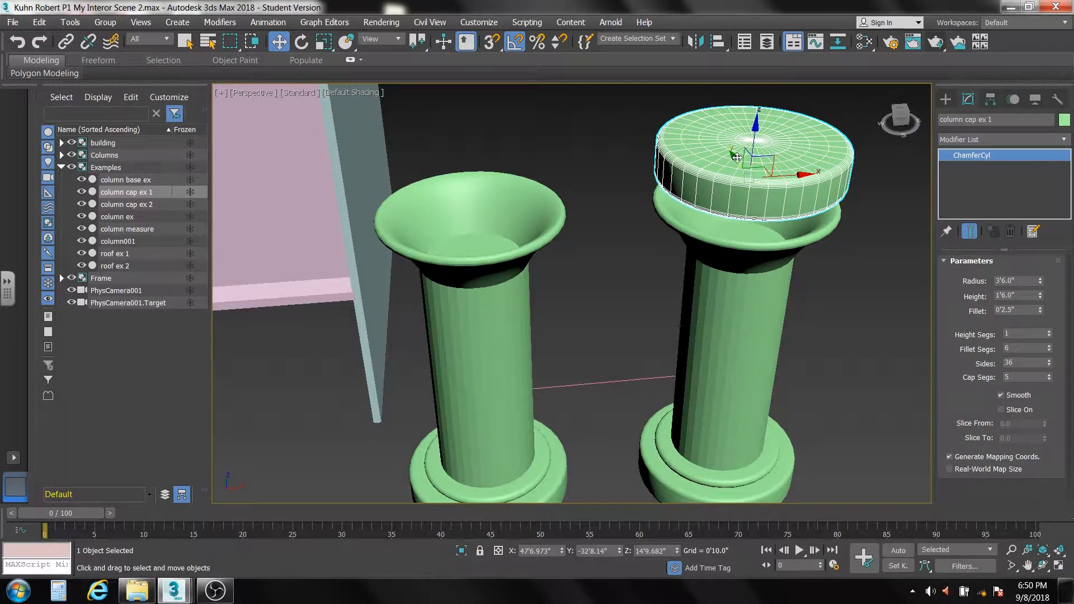
Hide column cap ex 1, and raise the flared column cap ex 2 clear of the shaft's top.
{"action": "left_click", "coordinate": [81, 192]}
{"action": "left_click", "coordinate": [754, 250]}
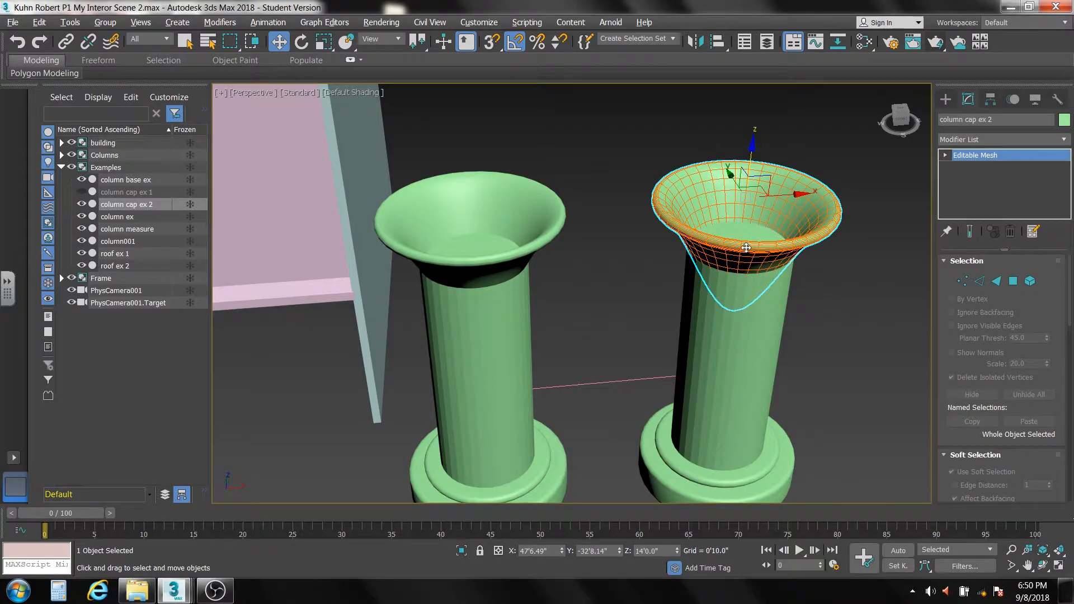
{"action": "middle_click_drag", "start_coordinate": [746, 247], "coordinate": [664, 281], "text": "alt"}
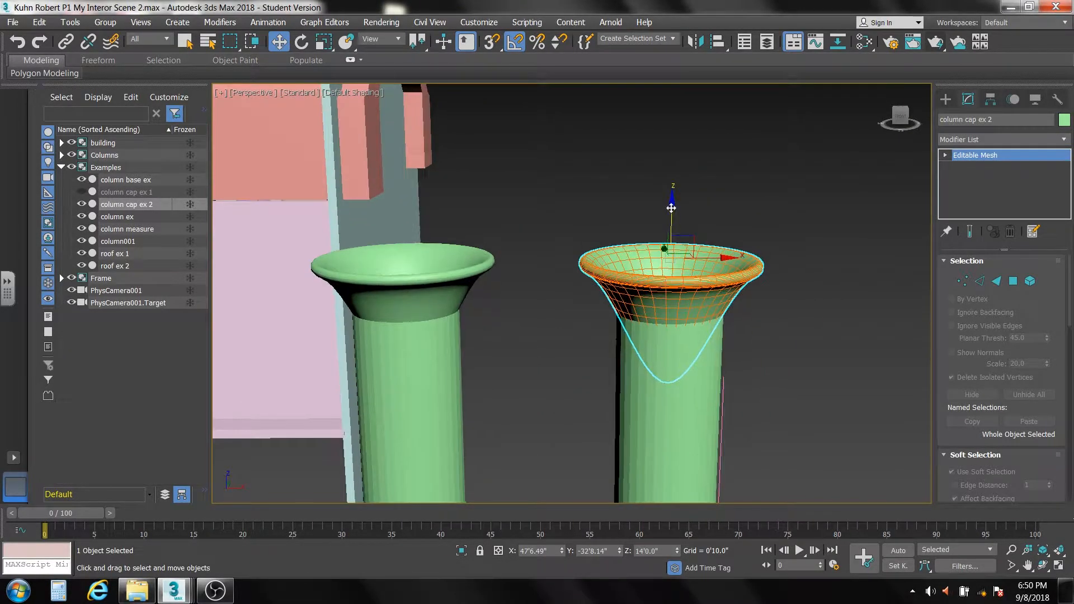
{"action": "left_click_drag", "start_coordinate": [671, 208], "coordinate": [673, 126]}
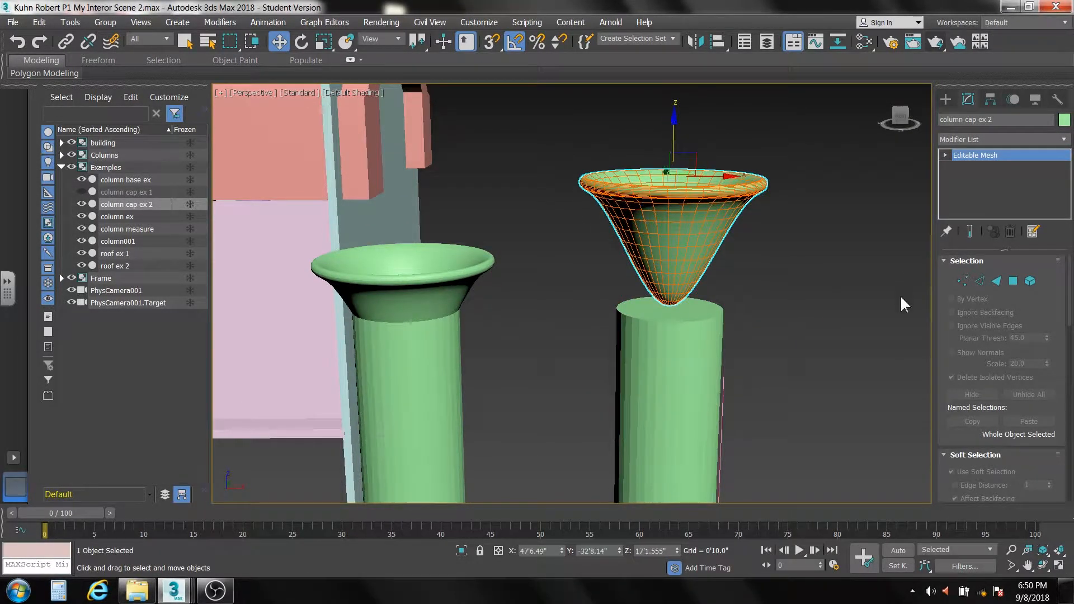
Enter Vertex editing on the raised flared cap, isolate it and select the vertex at its lower tip.
{"action": "left_click", "coordinate": [963, 280]}
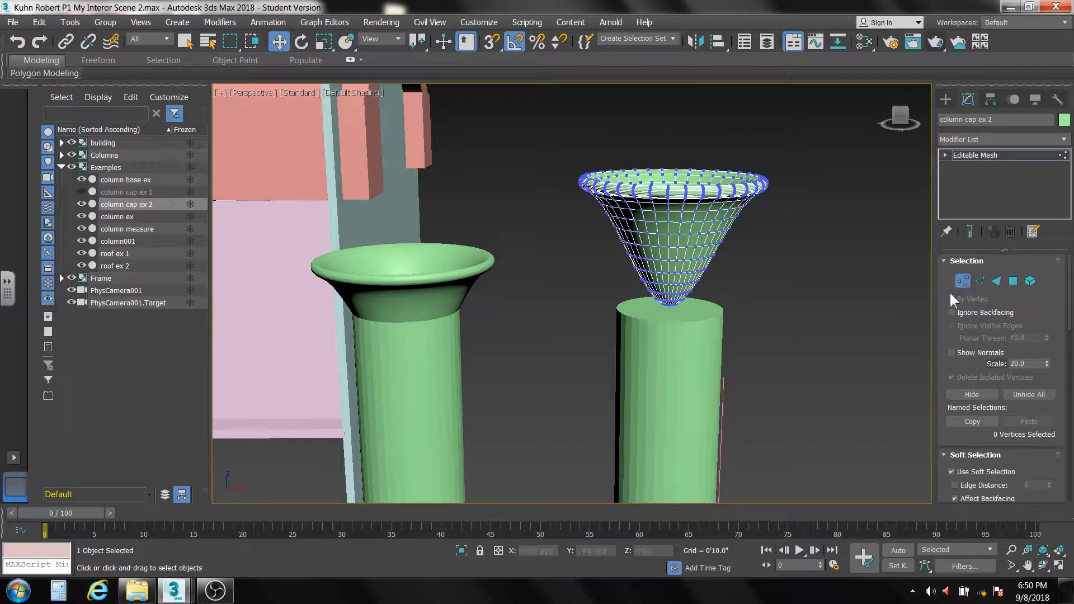
{"action": "middle_click_drag", "start_coordinate": [700, 348], "coordinate": [697, 317], "text": "alt"}
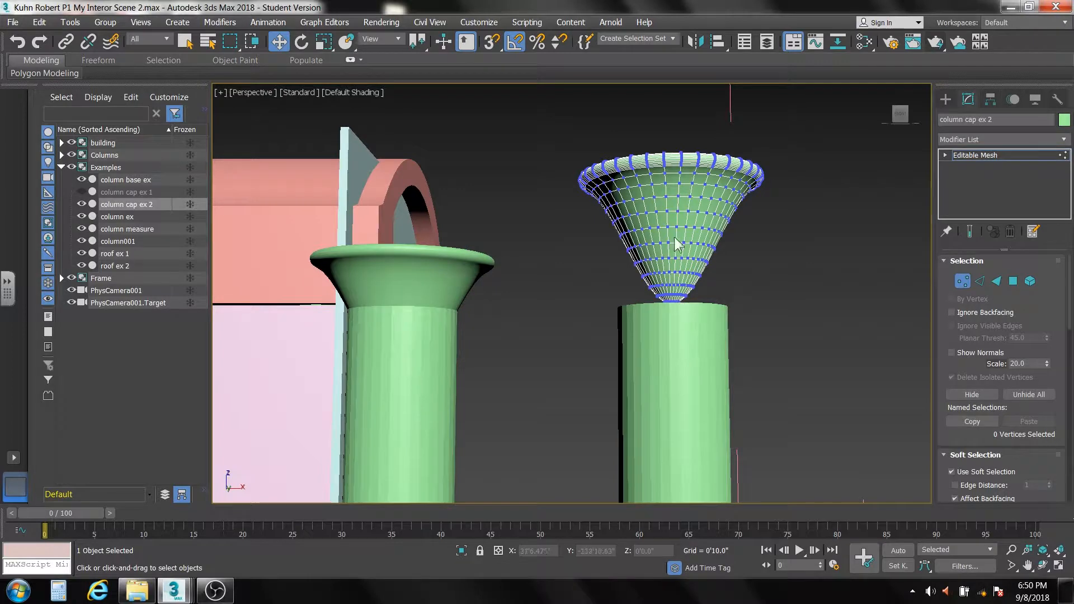
{"action": "left_click", "coordinate": [461, 551]}
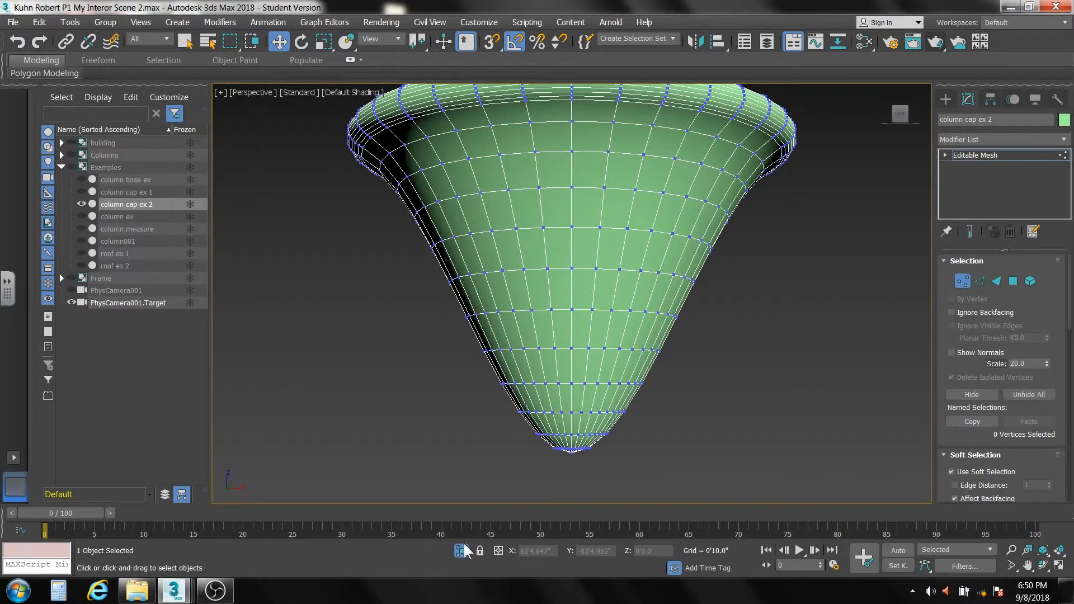
{"action": "middle_click_drag", "start_coordinate": [614, 391], "coordinate": [611, 351], "text": "alt"}
{"action": "left_click", "coordinate": [584, 419]}
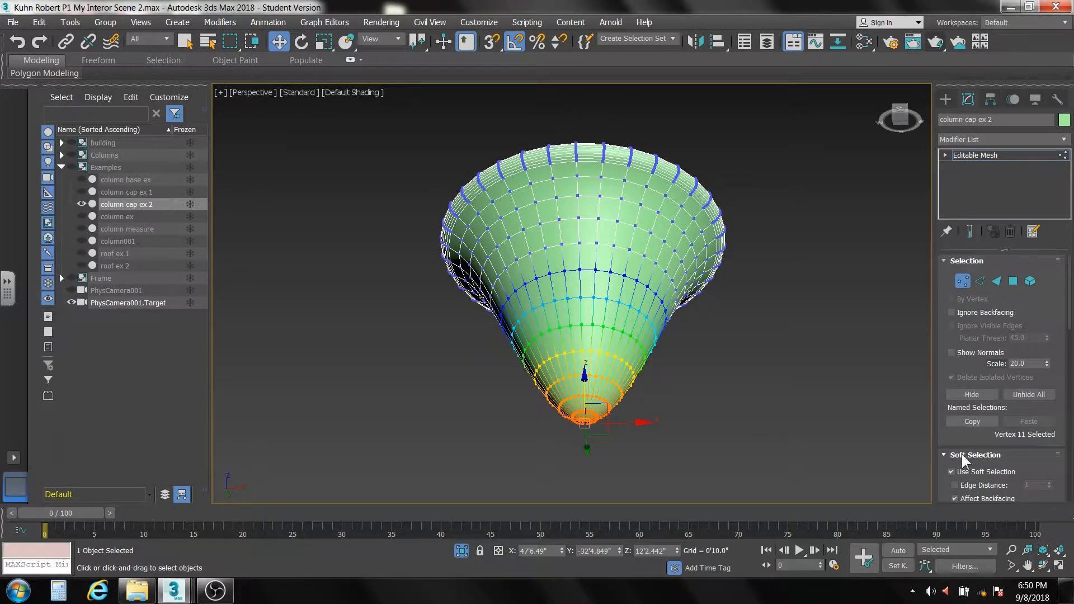
Widen the Soft Selection falloff to about 5'9.692" and try moving the tip vertex vertically.
{"action": "left_click_drag", "start_coordinate": [1068, 329], "coordinate": [1068, 364]}
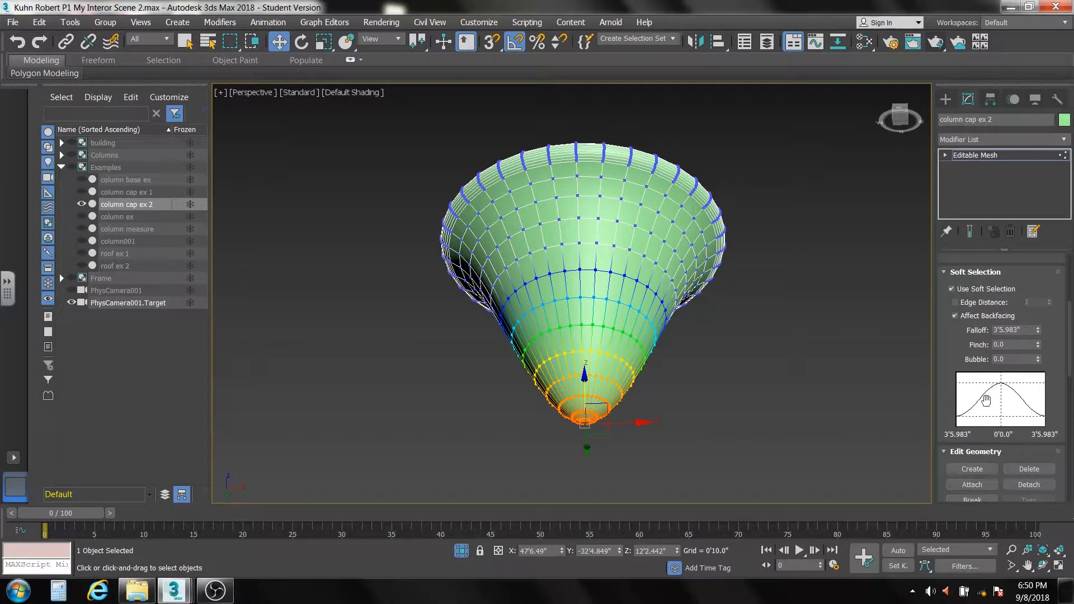
{"action": "left_click_drag", "start_coordinate": [1038, 330], "coordinate": [1036, 295]}
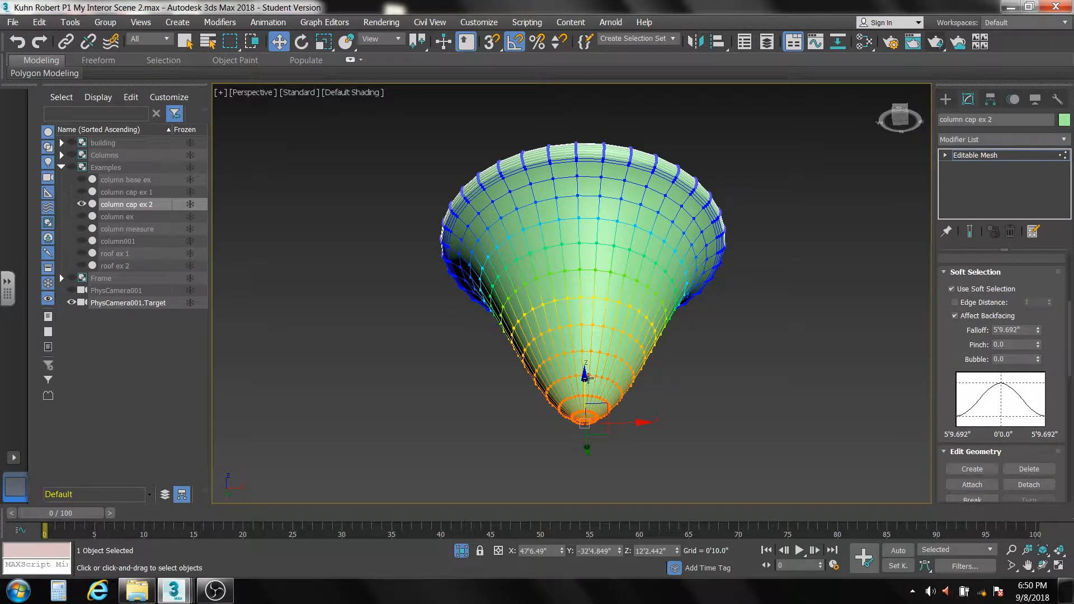
{"action": "mouse_move", "coordinate": [585, 376]}
{"action": "left_mouse_down"}
{"action": "mouse_move", "coordinate": [591, 416]}
{"action": "mouse_move", "coordinate": [584, 374]}
{"action": "mouse_move", "coordinate": [589, 380]}
{"action": "left_mouse_up"}
End the isolation of the flared cap and leave Vertex editing for the whole Editable Mesh.
{"action": "left_click", "coordinate": [462, 549]}
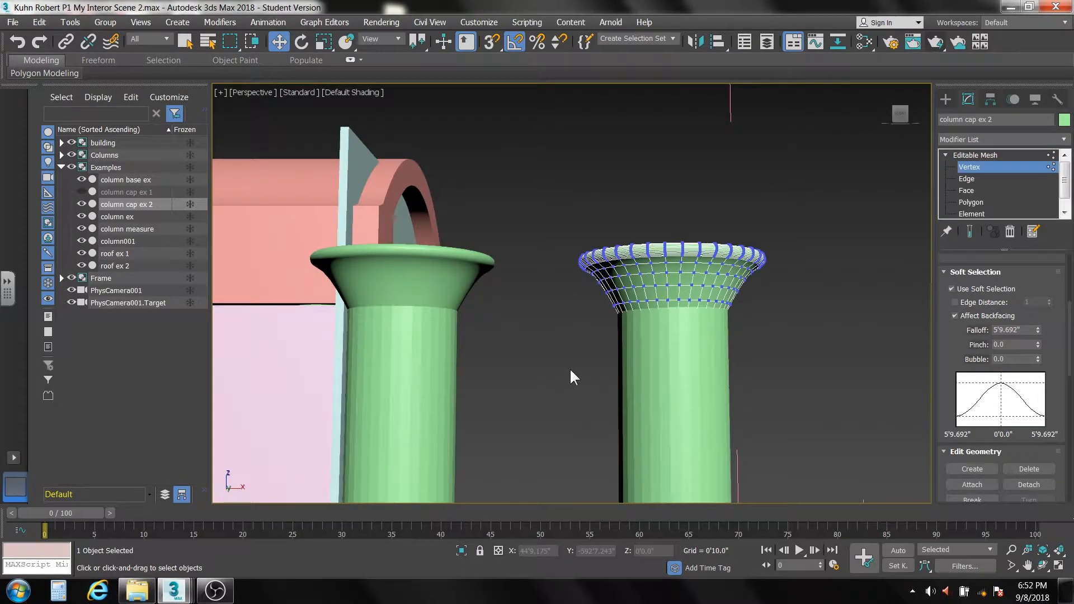
{"action": "scroll", "coordinate": [569, 367], "scroll_direction": "down", "scroll_amount": 5}
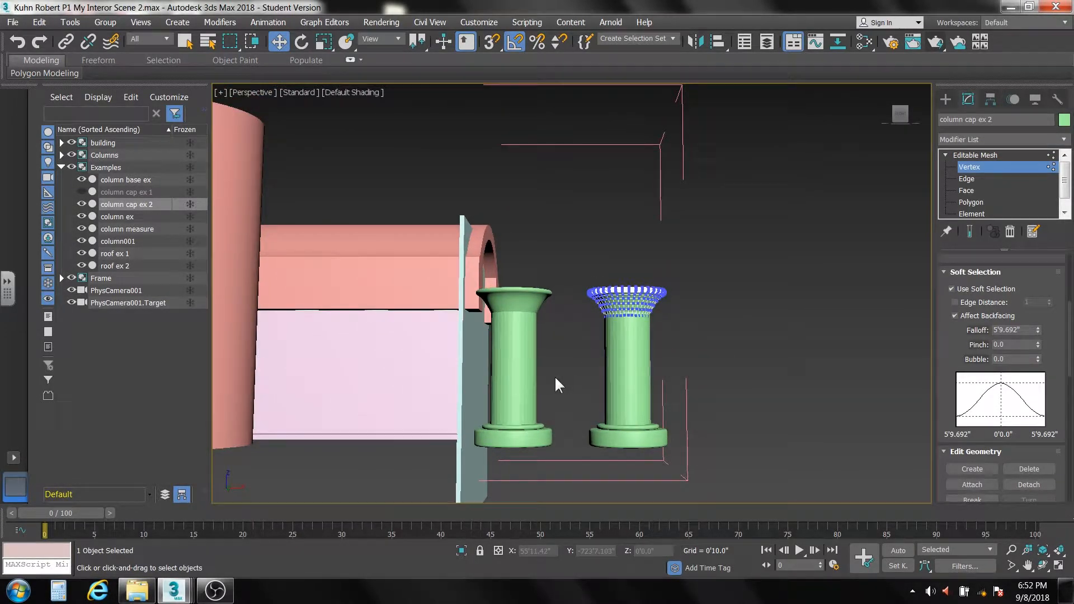
{"action": "left_click", "coordinate": [978, 156]}
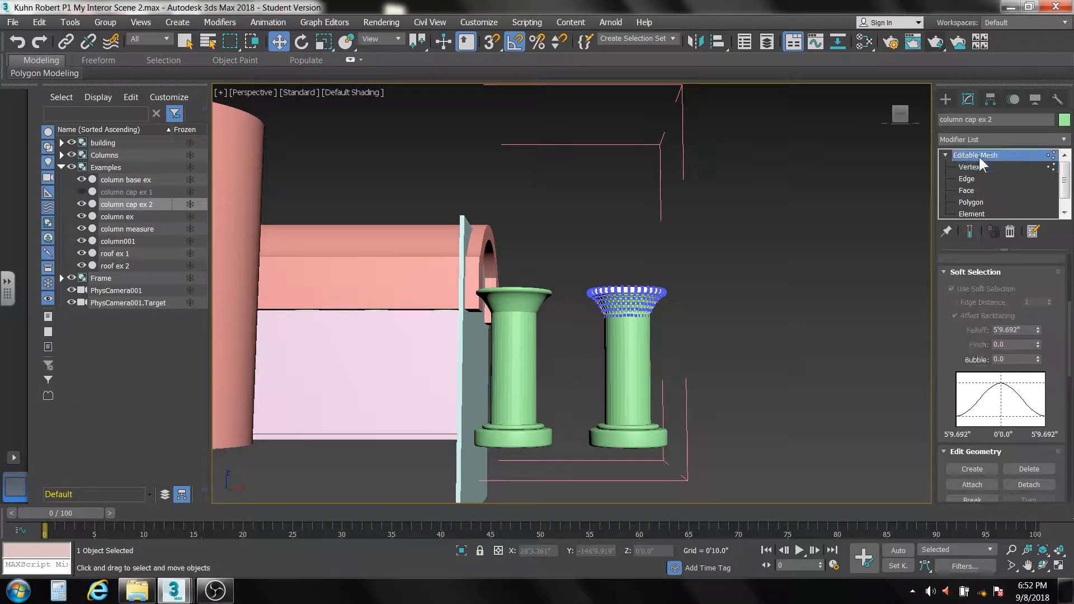
Select the example column shaft and start Attach from its Edit Geometry settings.
{"action": "left_click", "coordinate": [626, 374]}
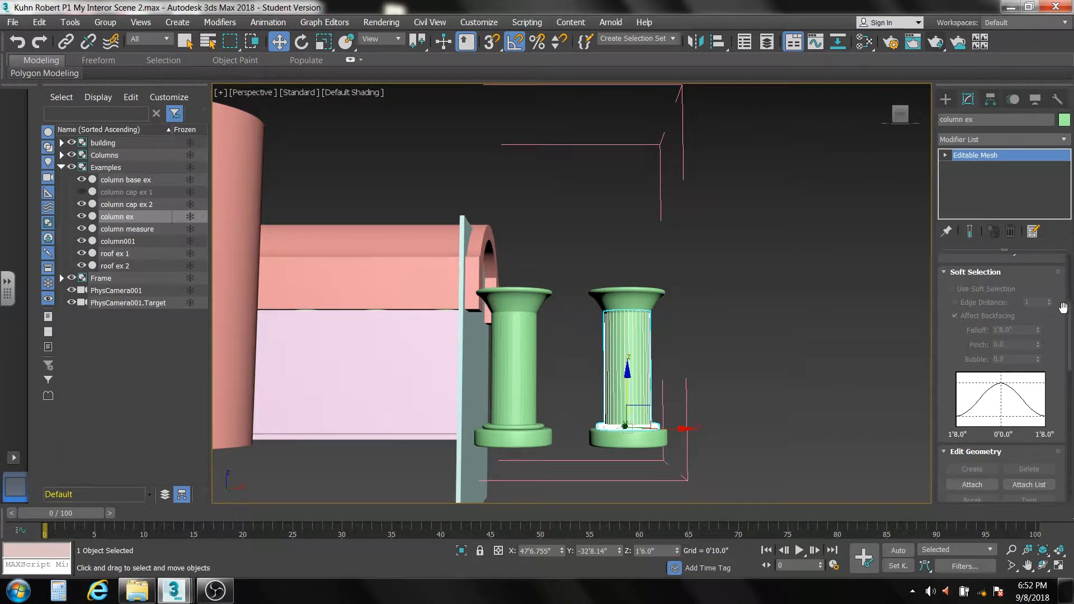
{"action": "left_click", "coordinate": [945, 271]}
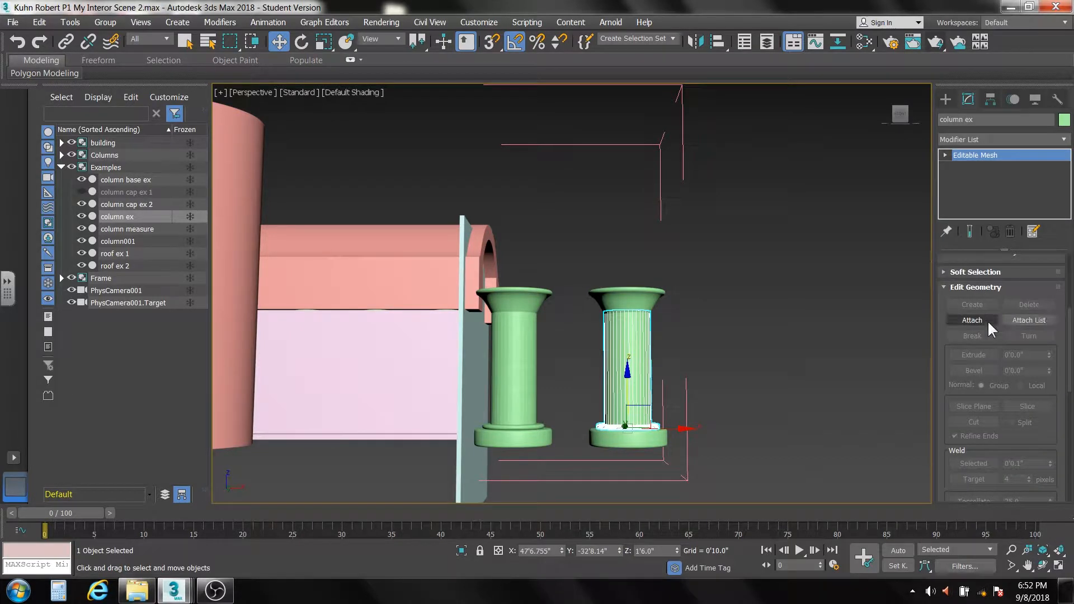
{"action": "left_click", "coordinate": [973, 321]}
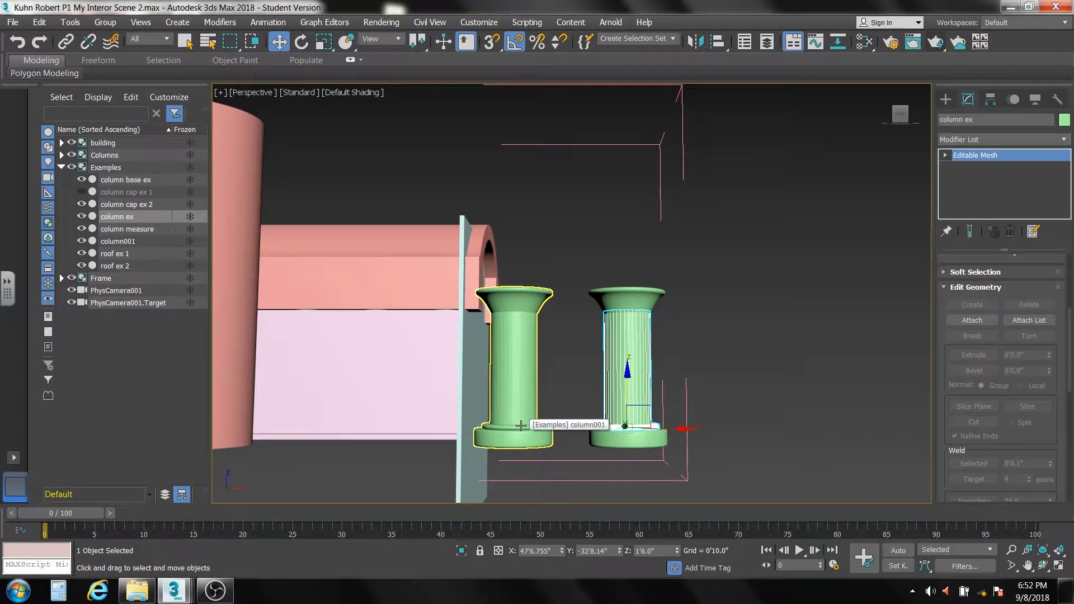
Activate uniform scaling, expand the Columns group in the scene list and select the group through column002.
{"action": "middle_click_drag", "start_coordinate": [519, 425], "coordinate": [491, 410], "text": "alt"}
{"action": "scroll", "coordinate": [512, 403], "scroll_direction": "down", "scroll_amount": 5}
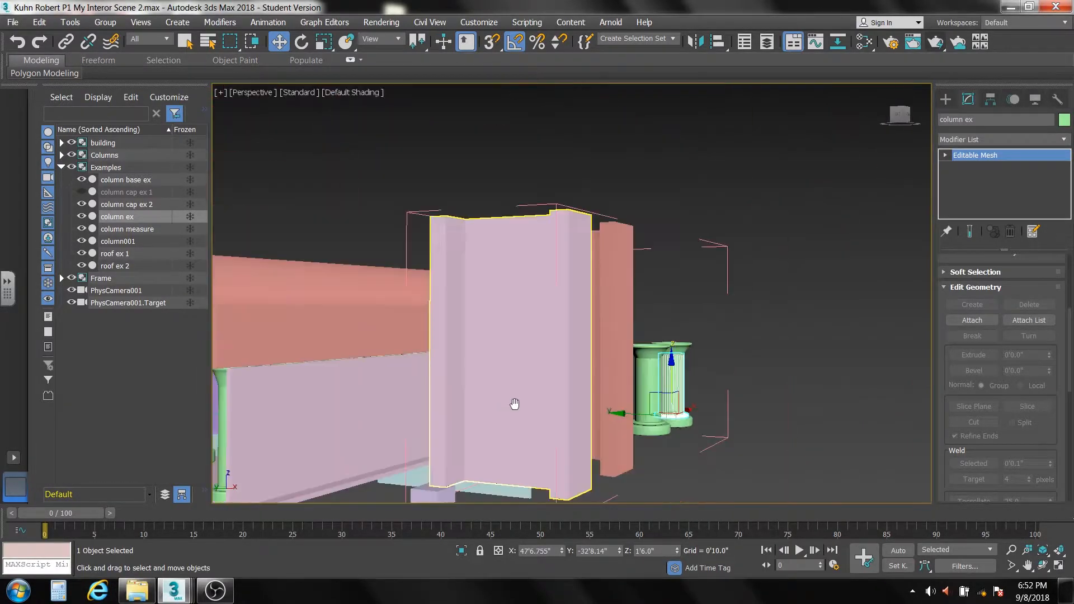
{"action": "middle_click_drag", "start_coordinate": [406, 381], "coordinate": [613, 391]}
{"action": "scroll", "coordinate": [405, 421], "scroll_direction": "up", "scroll_amount": 4}
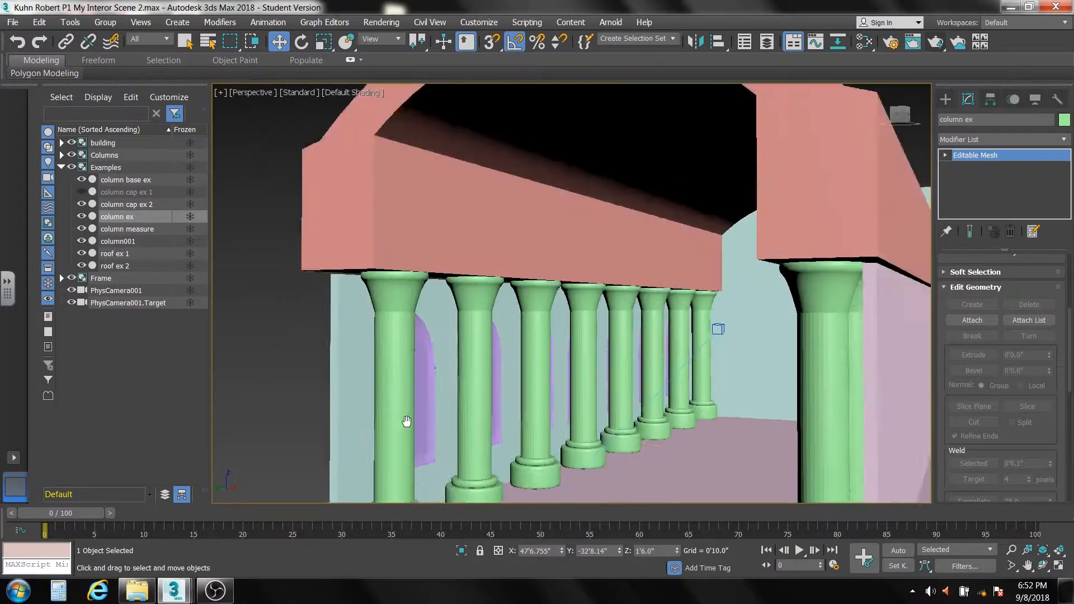
{"action": "middle_click_drag", "start_coordinate": [405, 422], "coordinate": [425, 391]}
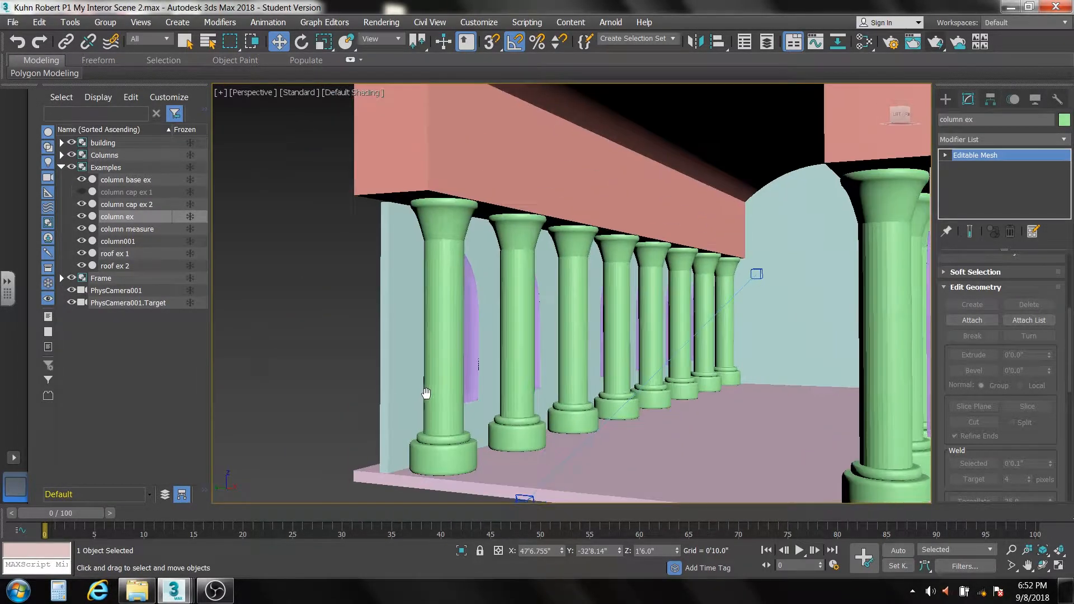
{"action": "left_click", "coordinate": [321, 40]}
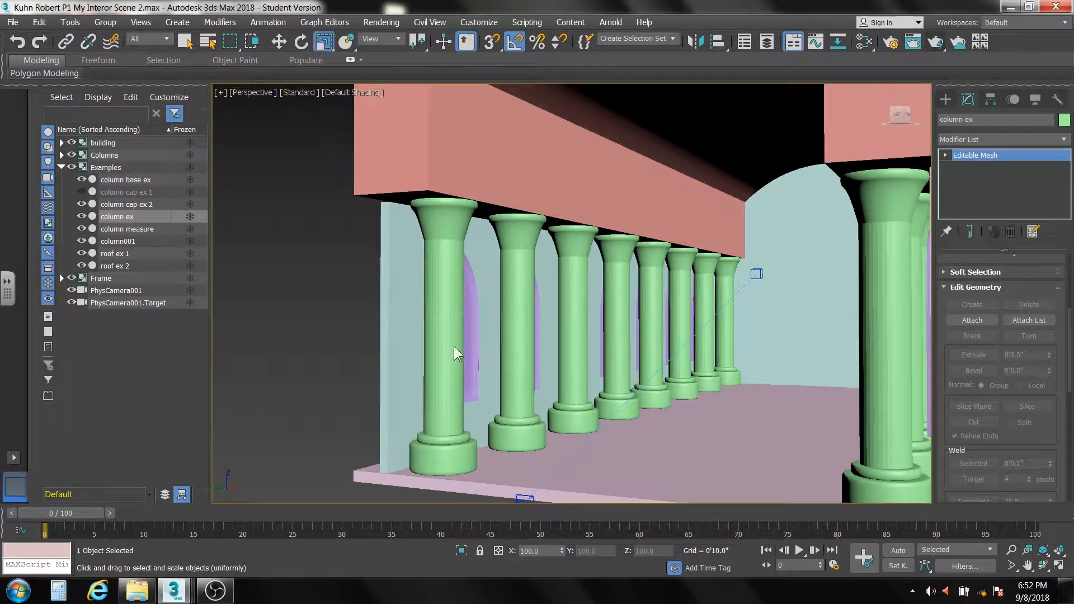
{"action": "left_click", "coordinate": [62, 155]}
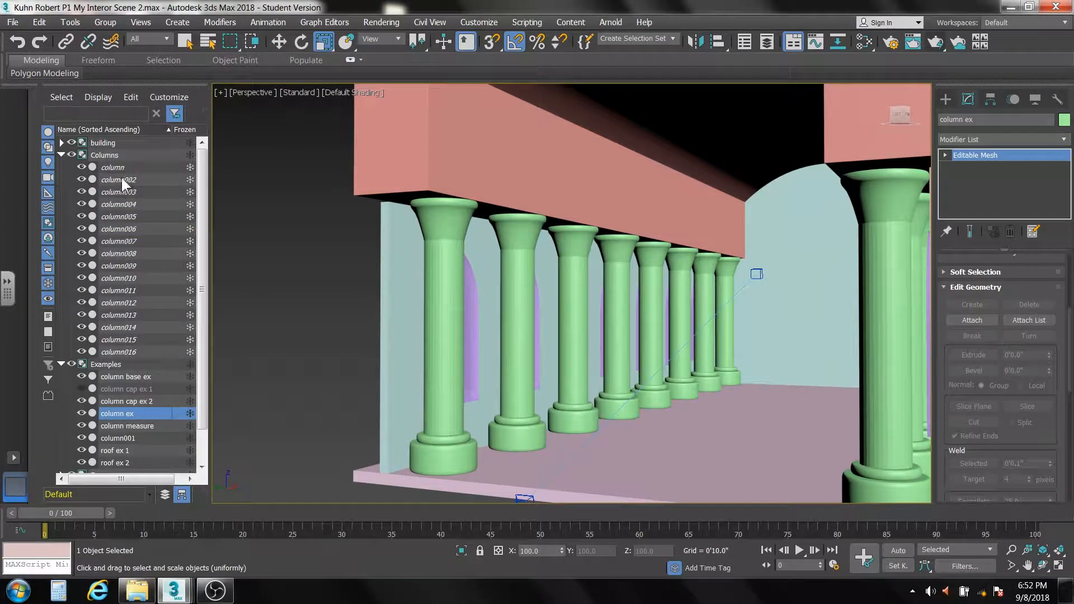
{"action": "left_click", "coordinate": [122, 179]}
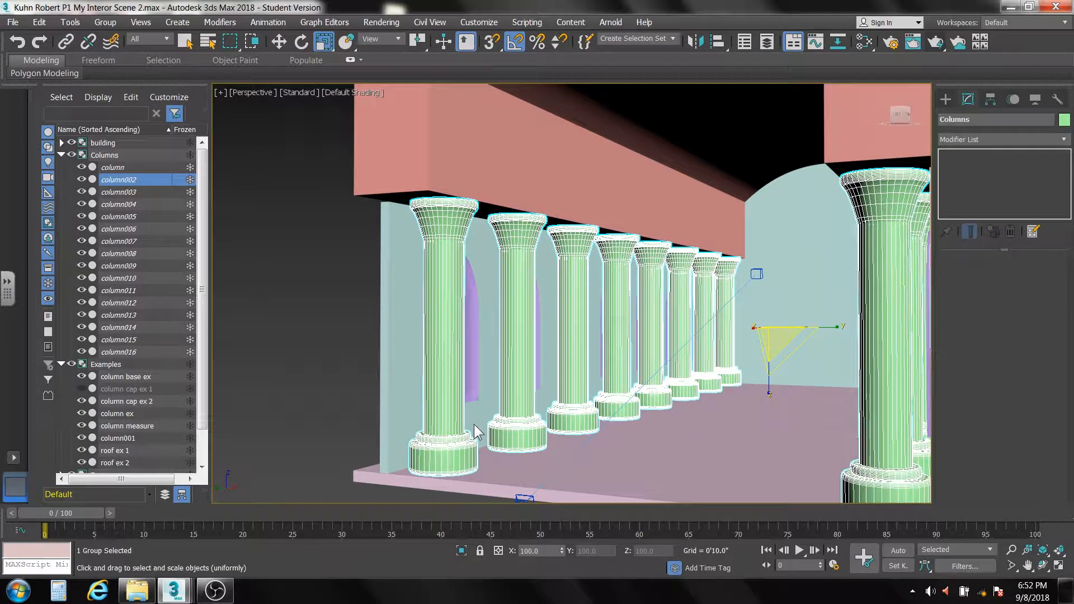
Examine the selected colonnade from several angles and view it within the whole building.
{"action": "middle_click_drag", "start_coordinate": [475, 424], "coordinate": [451, 429], "text": "alt"}
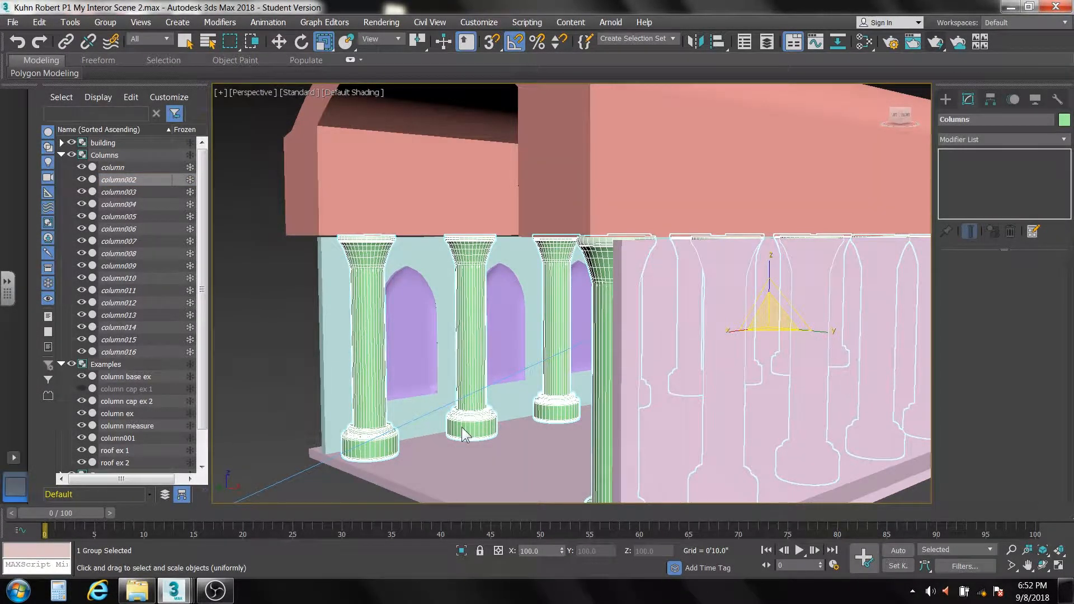
{"action": "middle_click_drag", "start_coordinate": [461, 428], "coordinate": [489, 424], "text": "alt"}
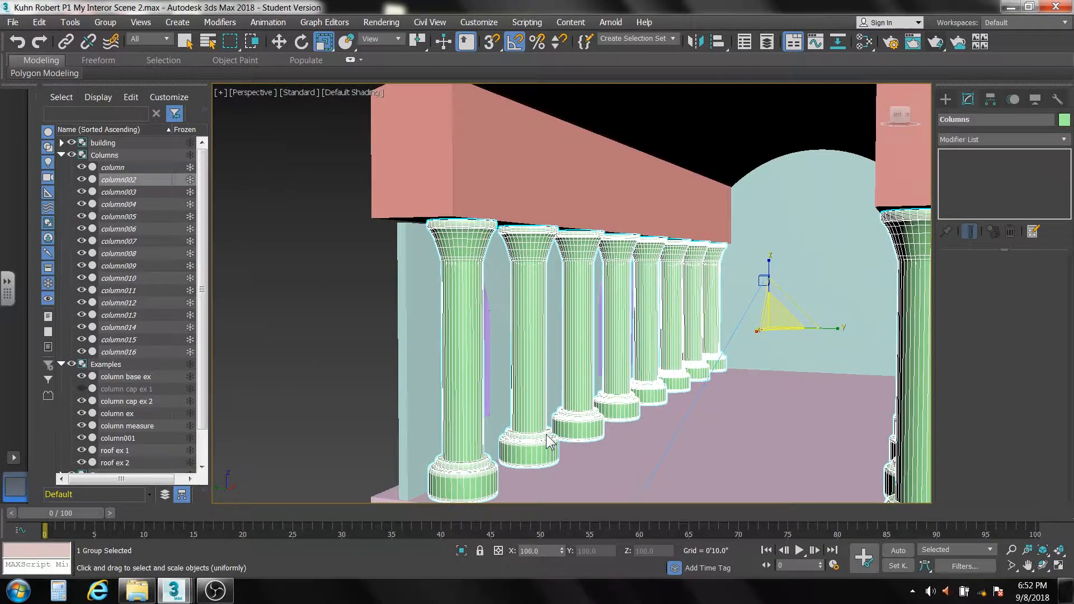
{"action": "middle_click_drag", "start_coordinate": [564, 444], "coordinate": [540, 429]}
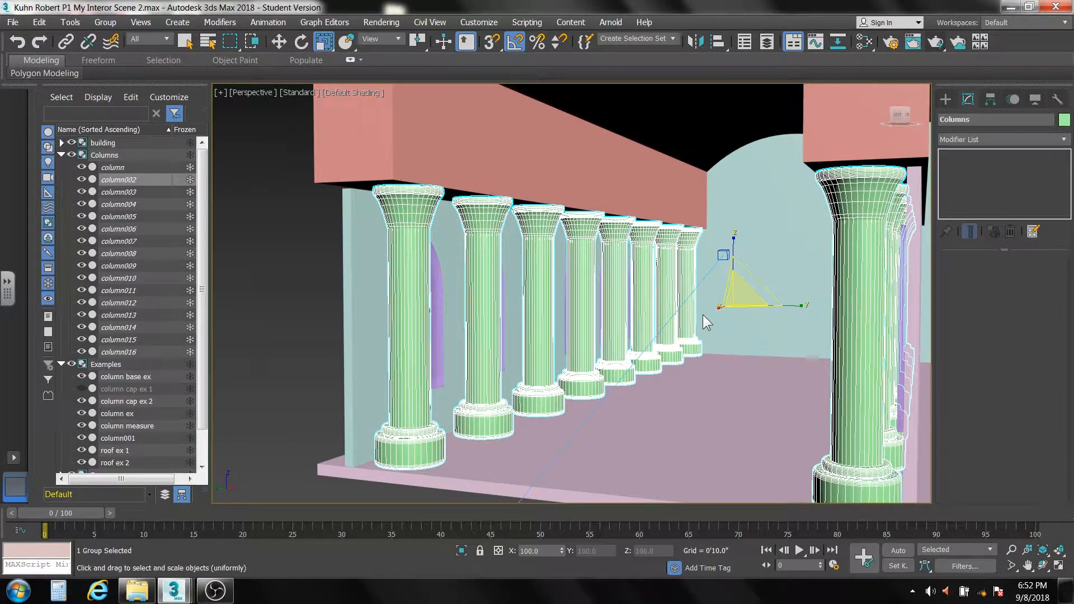
{"action": "scroll", "coordinate": [578, 359], "scroll_direction": "down", "scroll_amount": 8}
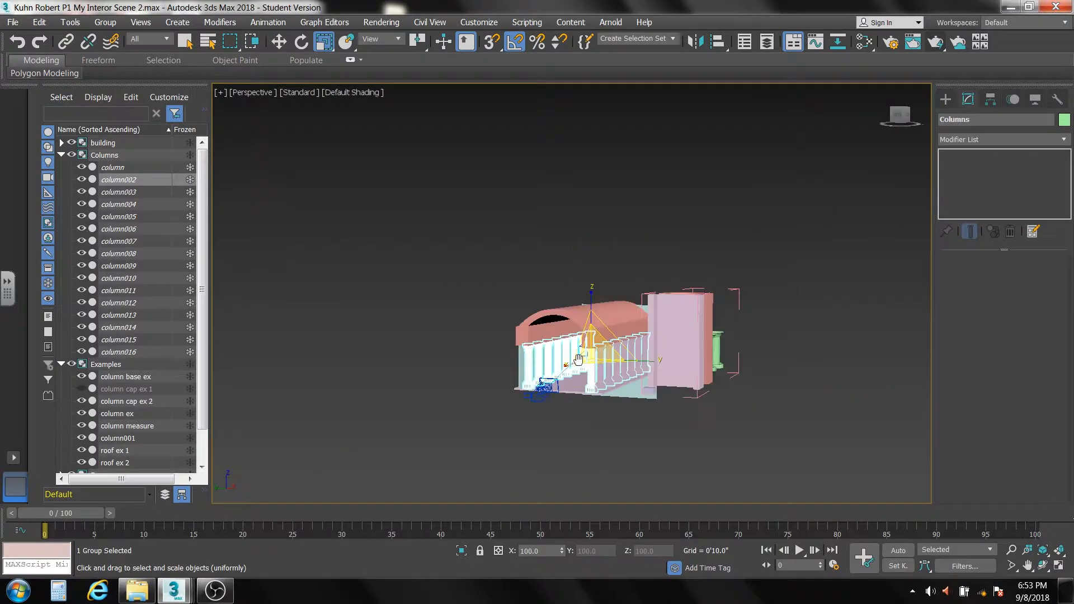
{"action": "scroll", "coordinate": [577, 359], "scroll_direction": "up", "scroll_amount": 2}
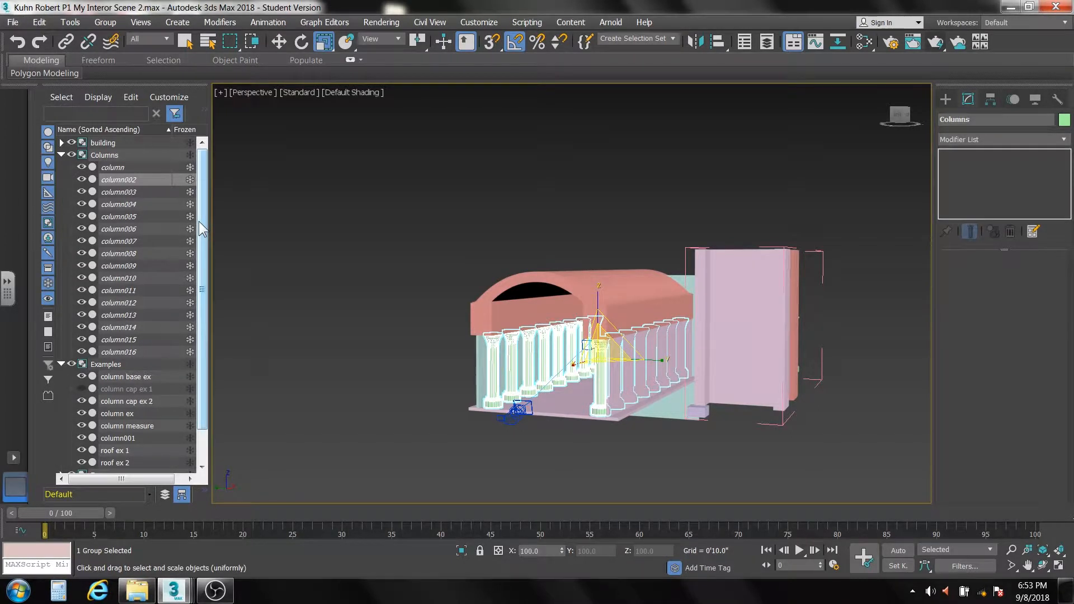
{"action": "scroll", "coordinate": [199, 221], "scroll_direction": "down", "scroll_amount": 1}
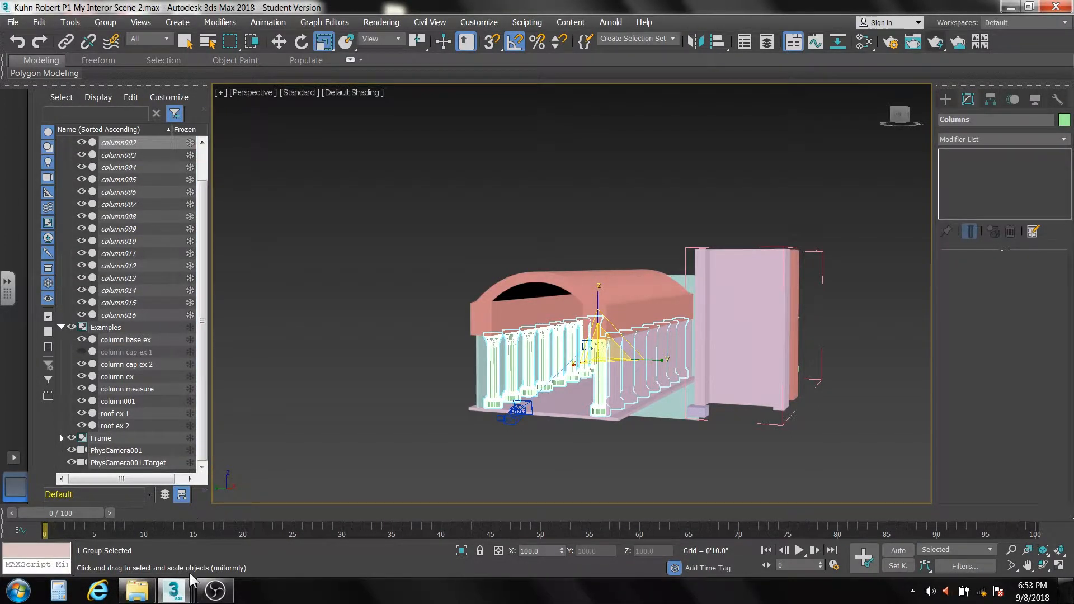
Look at the empty scene file and the rendered chair room in the other 3ds Max windows, and return to Interor Scene 2.
{"action": "mouse_move", "coordinate": [173, 590]}
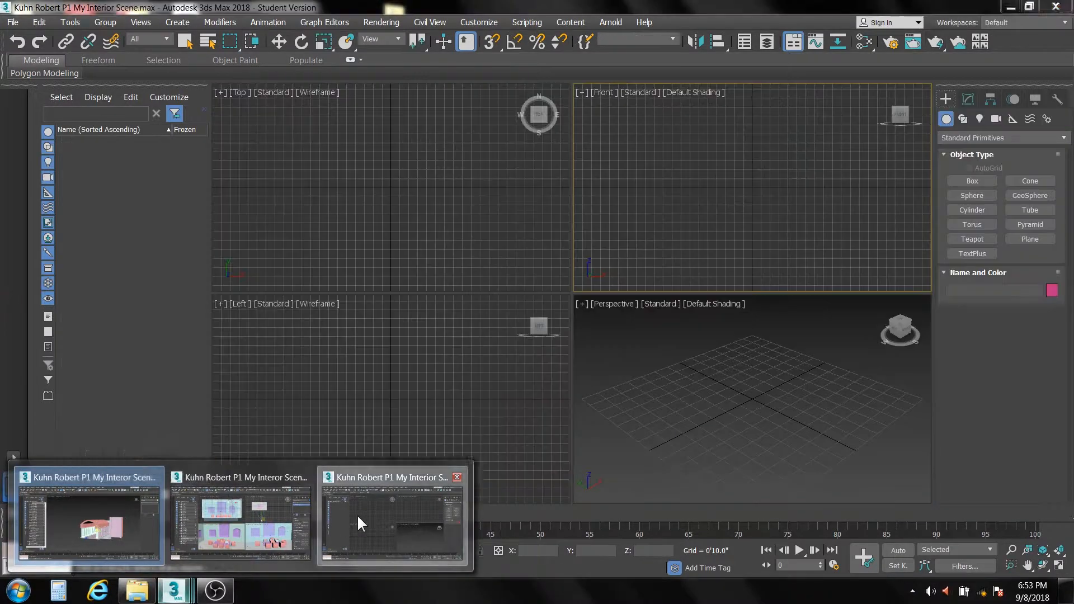
{"action": "left_click", "coordinate": [357, 514]}
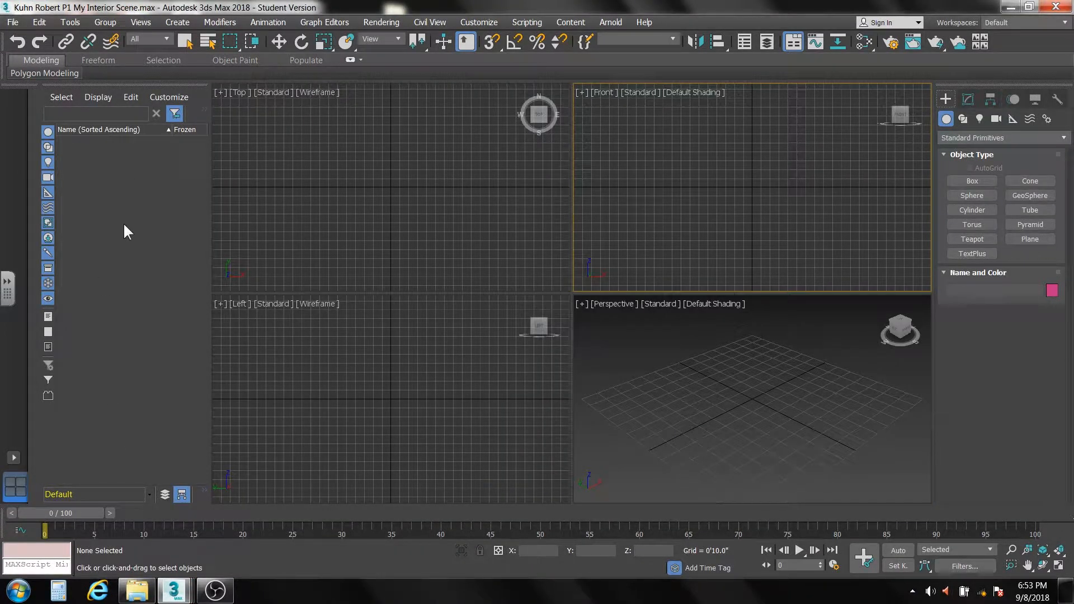
{"action": "mouse_move", "coordinate": [174, 590]}
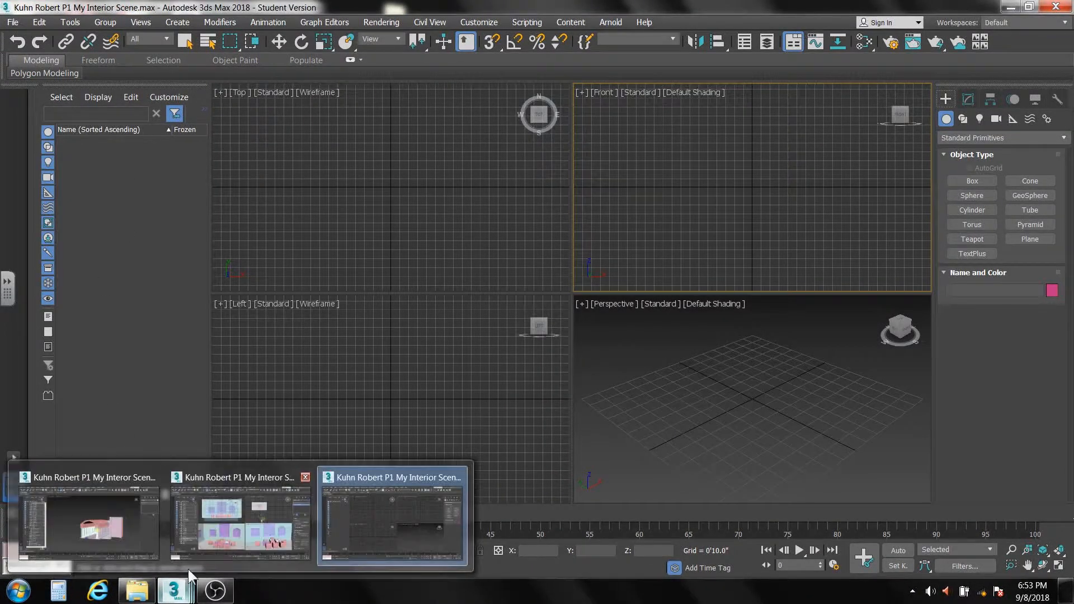
{"action": "left_click", "coordinate": [209, 521]}
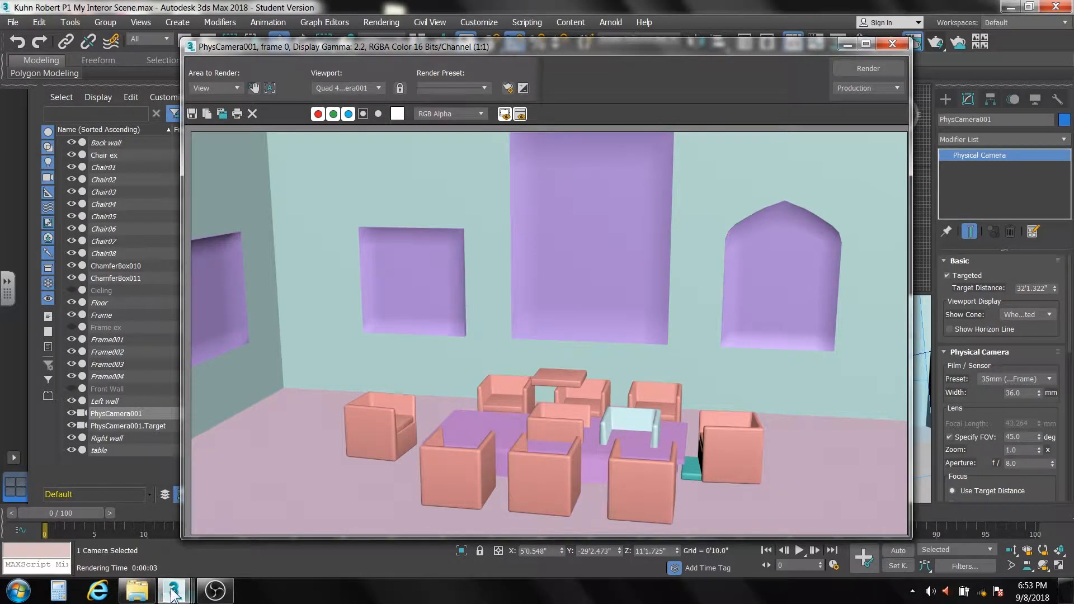
{"action": "mouse_move", "coordinate": [174, 590]}
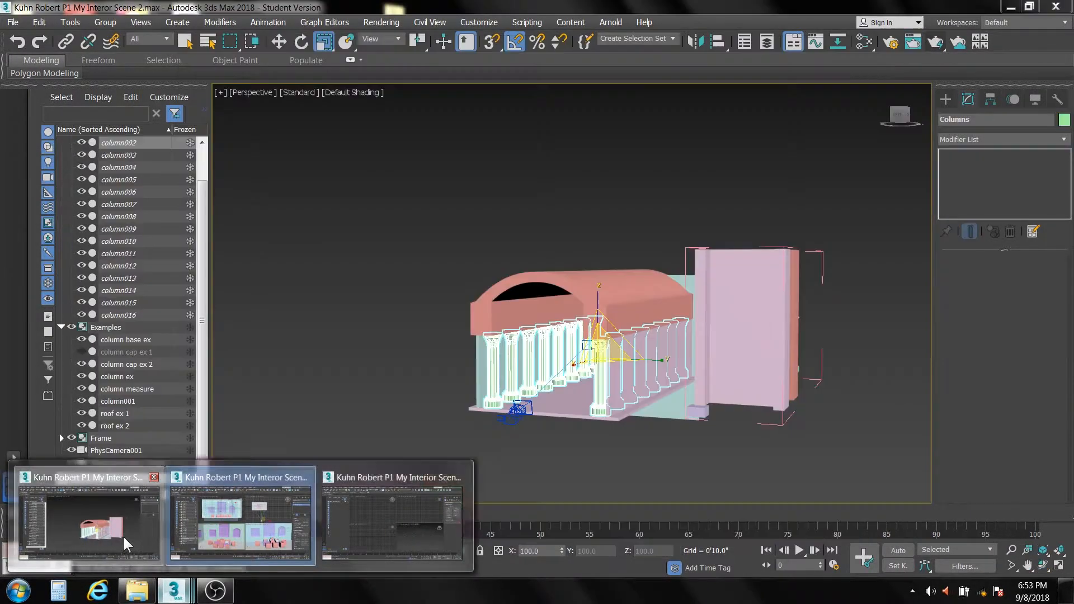
{"action": "left_click", "coordinate": [122, 535]}
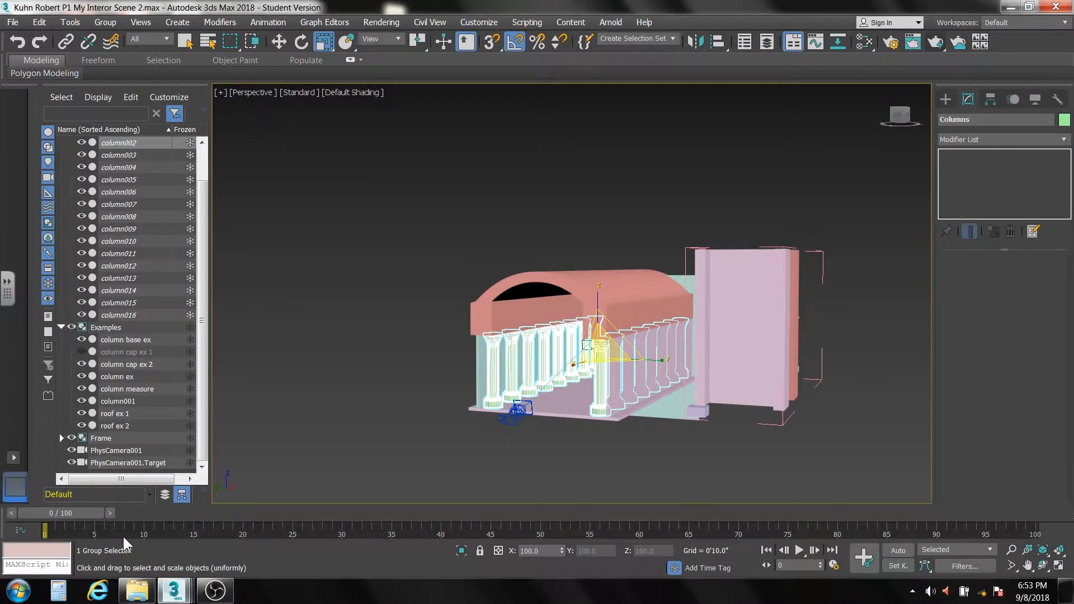
Examine the members of the building, Columns, Examples and Frame groups in the scene list.
{"action": "left_click", "coordinate": [61, 437]}
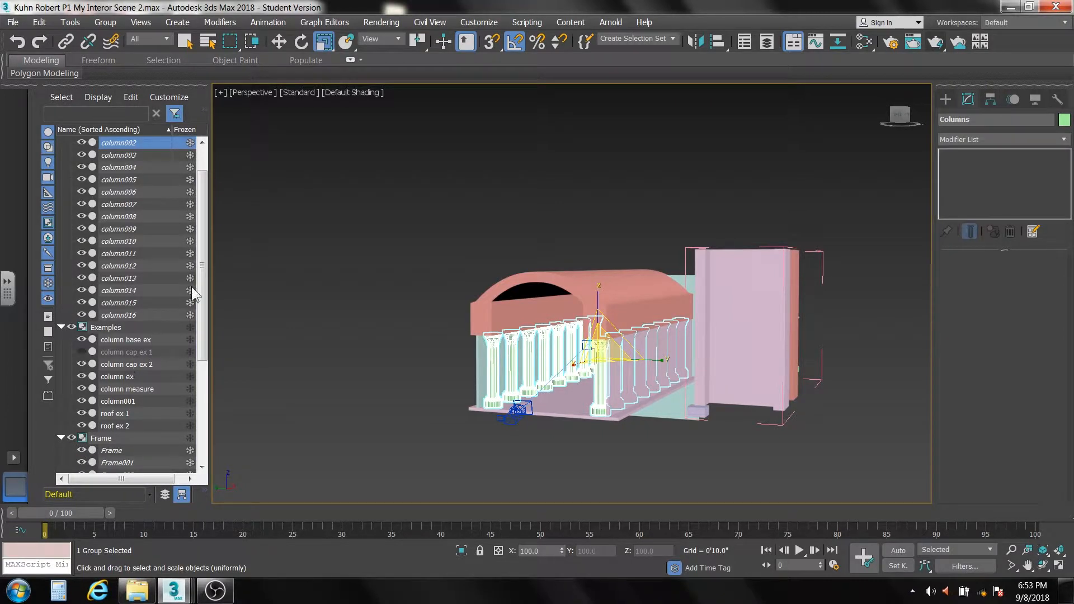
{"action": "left_click_drag", "start_coordinate": [202, 289], "coordinate": [200, 431]}
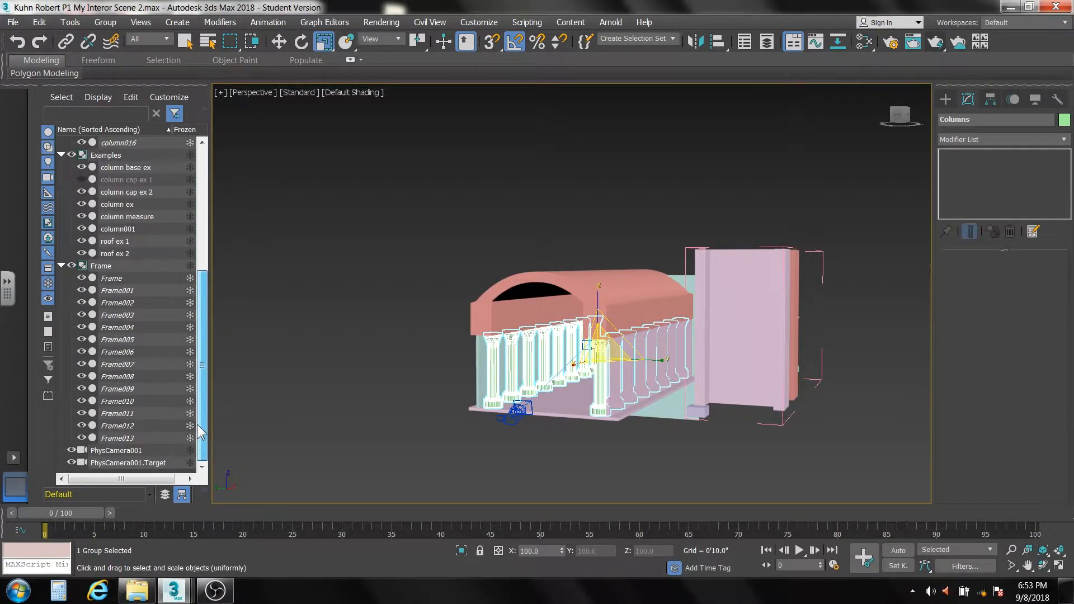
{"action": "left_click_drag", "start_coordinate": [198, 344], "coordinate": [200, 194]}
{"action": "left_click", "coordinate": [62, 141]}
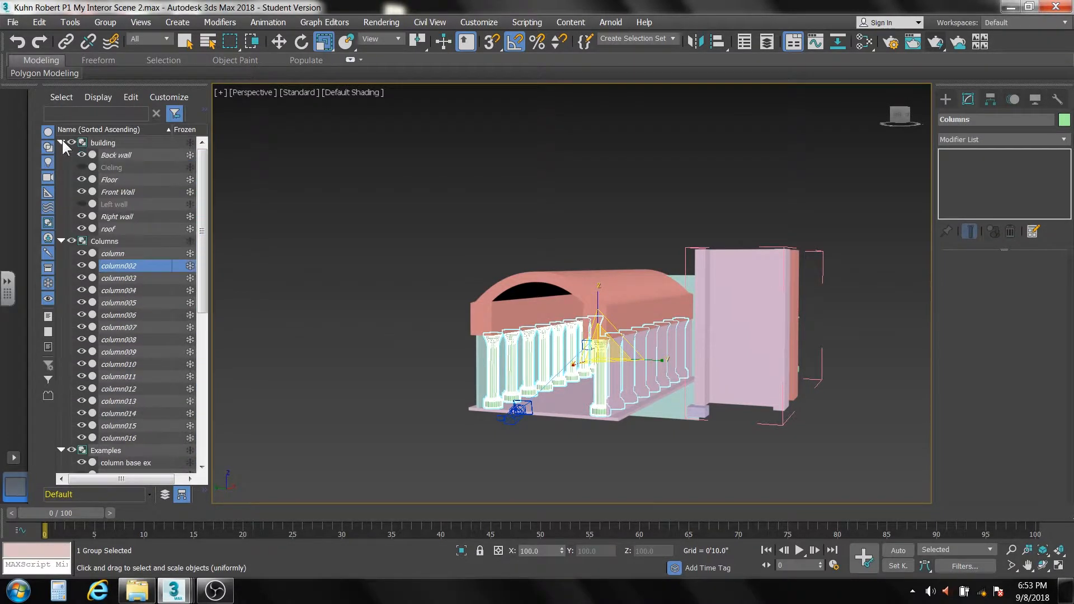
{"action": "left_click_drag", "start_coordinate": [203, 222], "coordinate": [206, 196]}
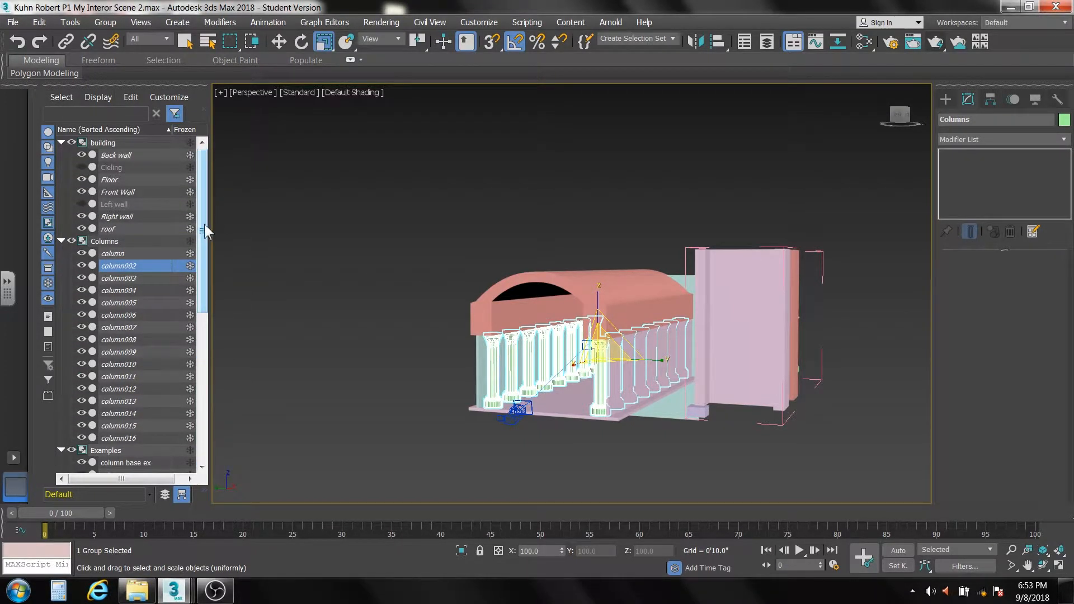
{"action": "left_click", "coordinate": [106, 243]}
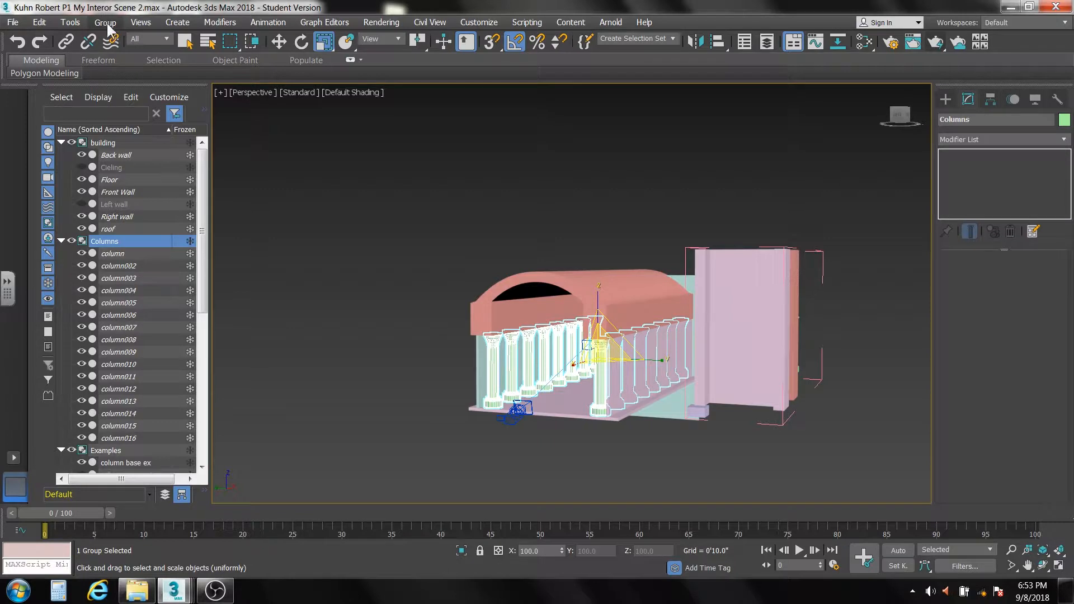
{"action": "left_click", "coordinate": [61, 241]}
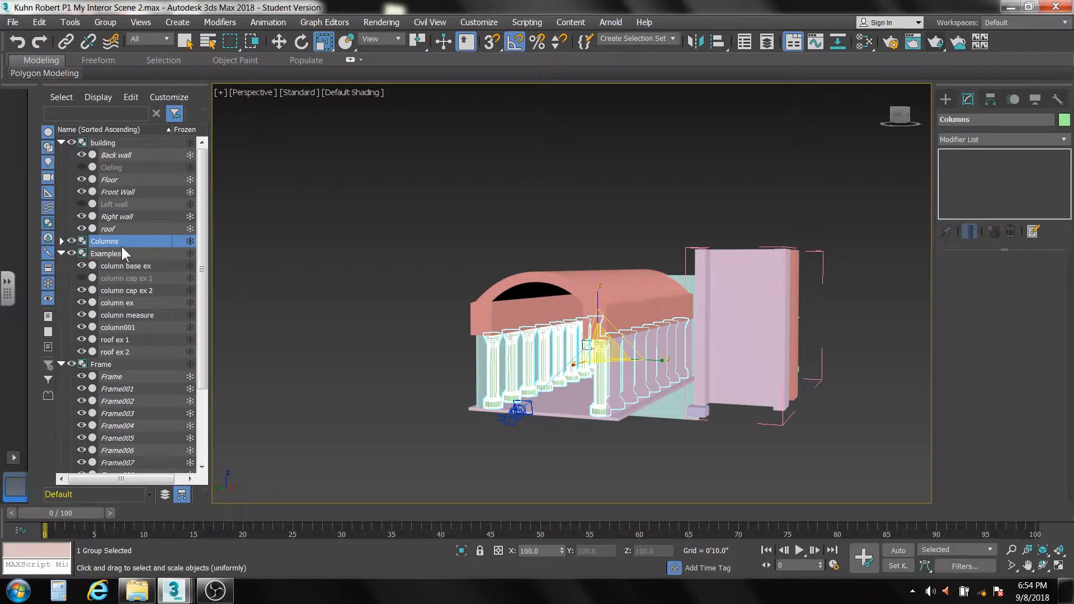
{"action": "left_click", "coordinate": [62, 242]}
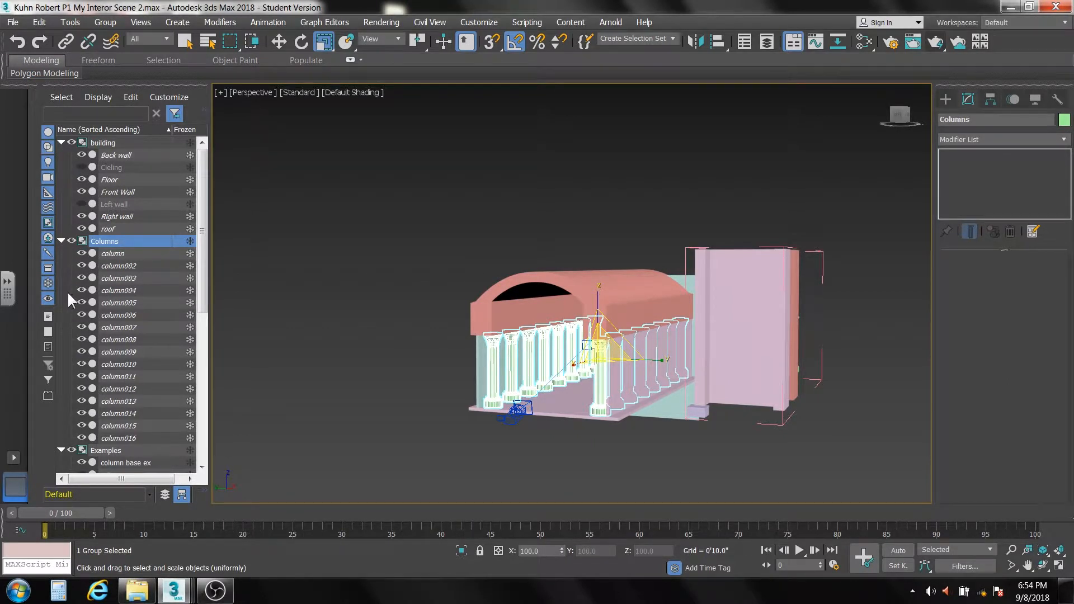
Collapse all groups in the scene list and clear the selection.
{"action": "right_click", "coordinate": [138, 288]}
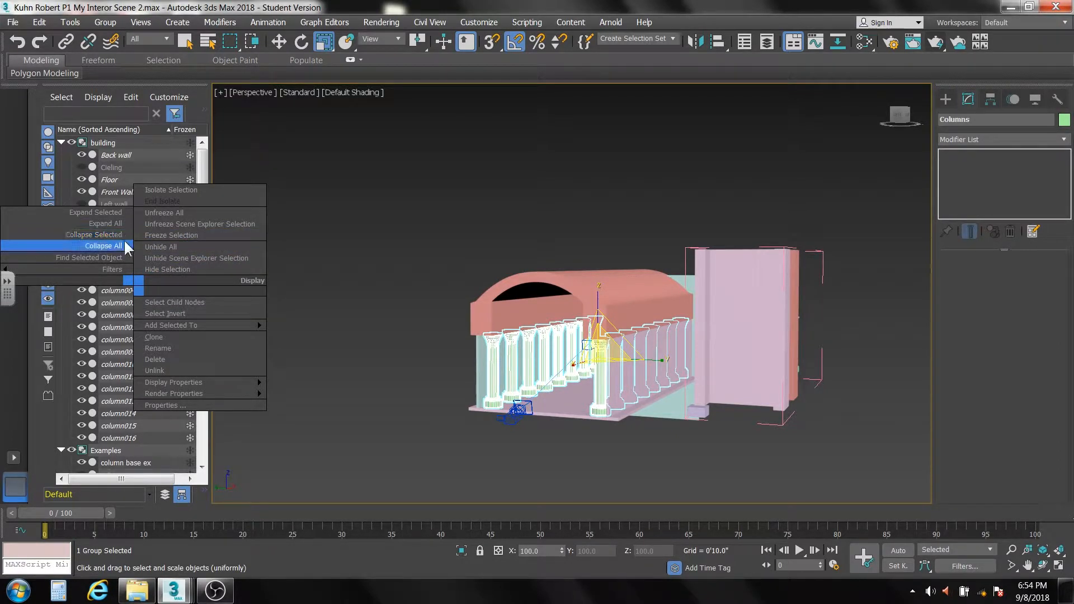
{"action": "left_click", "coordinate": [105, 246]}
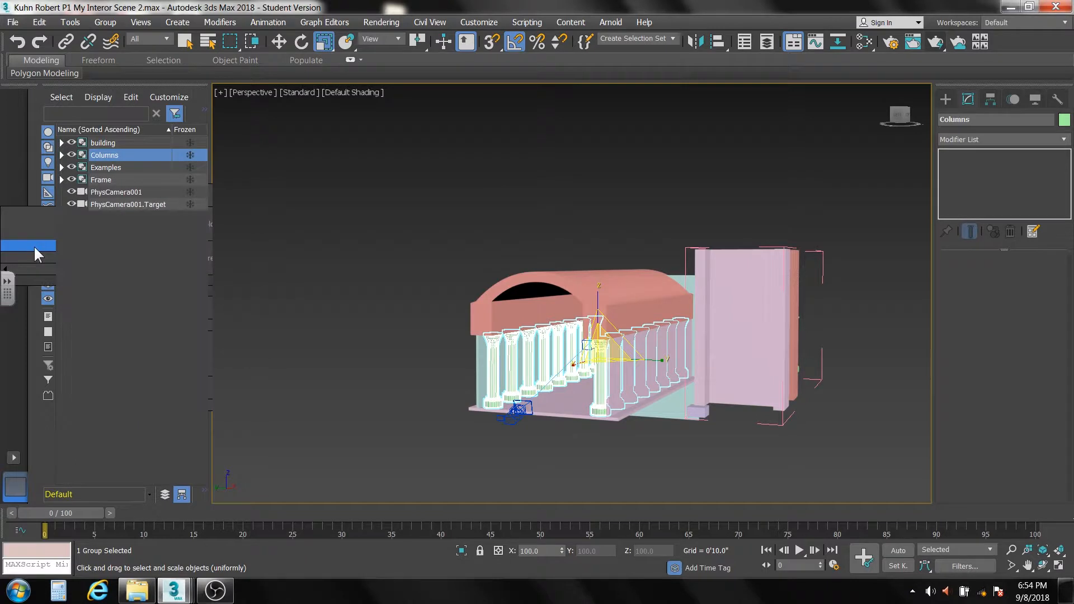
{"action": "left_click", "coordinate": [106, 258]}
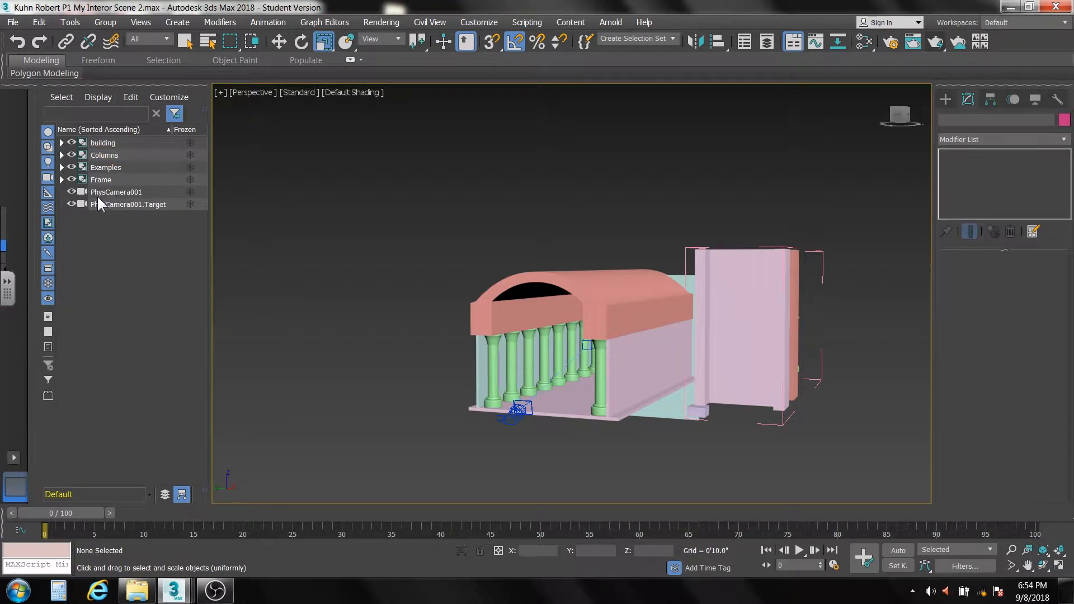
Ungroup the Columns group into its individual columns and clear the selection.
{"action": "left_click", "coordinate": [106, 154]}
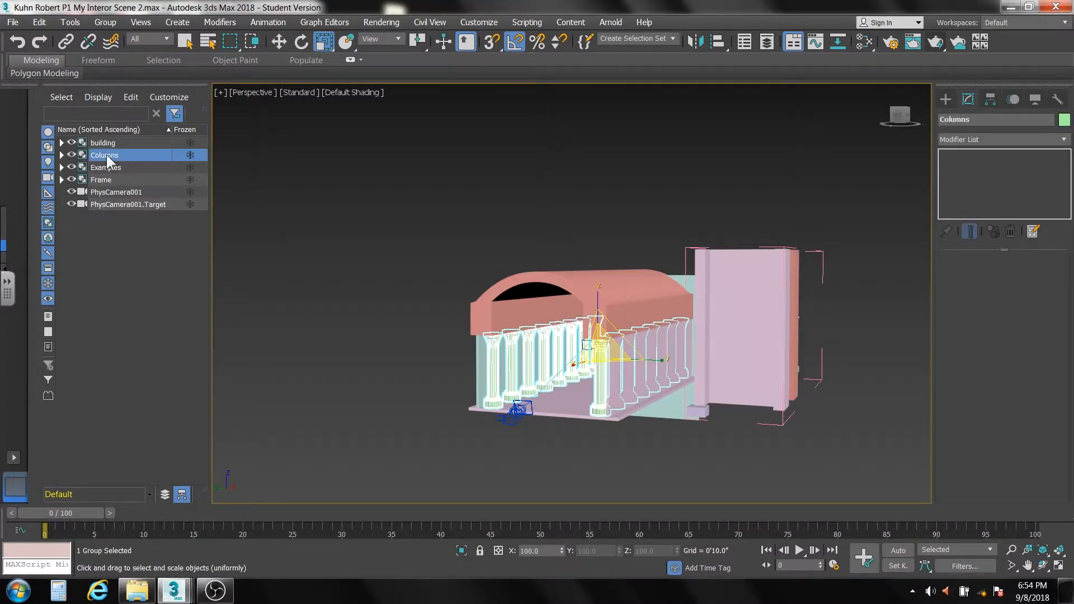
{"action": "left_click", "coordinate": [103, 23]}
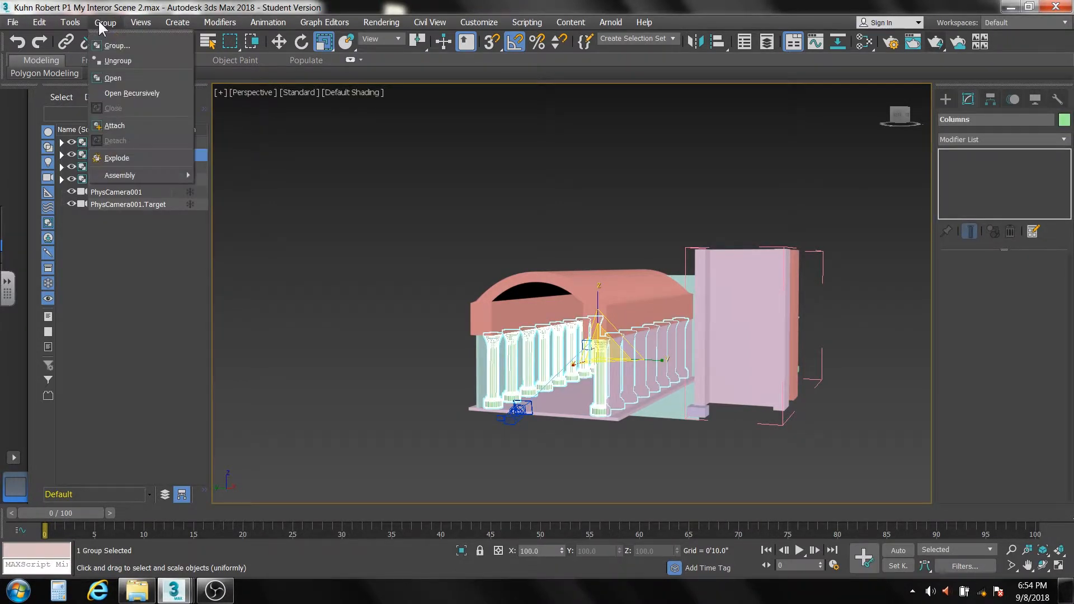
{"action": "left_click", "coordinate": [113, 60]}
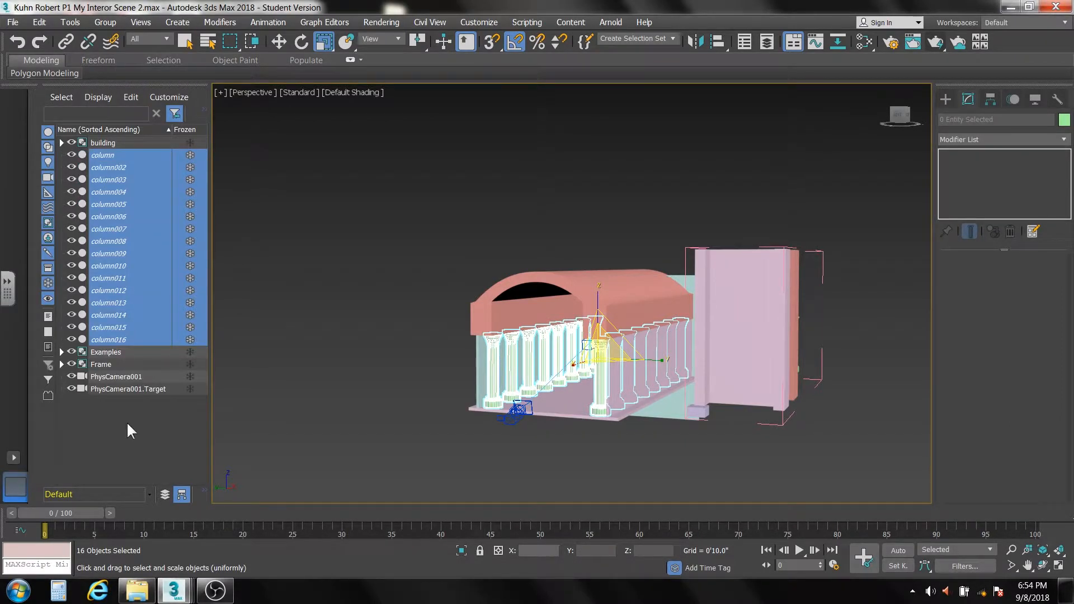
{"action": "left_click", "coordinate": [119, 451]}
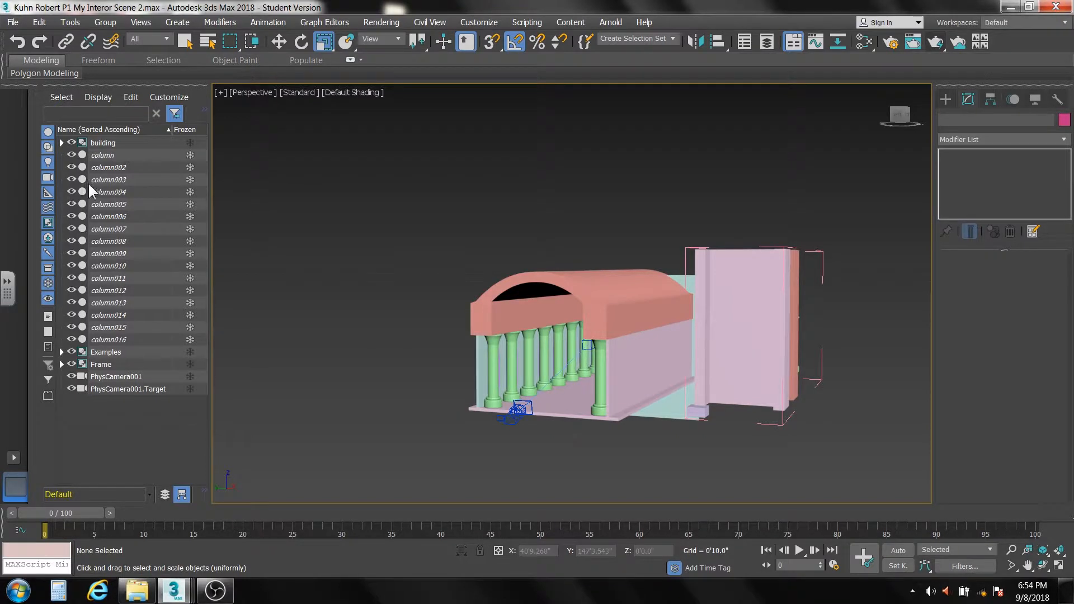
Group the sixteen objects from column to column016 under the name "columns" and deselect the group.
{"action": "left_click", "coordinate": [106, 154]}
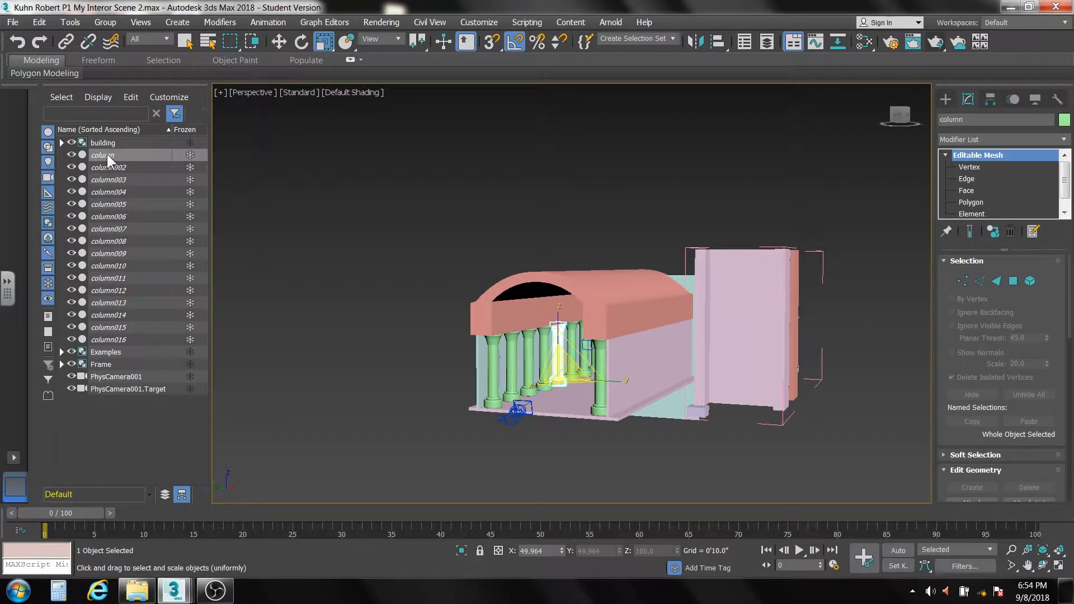
{"action": "left_click", "coordinate": [112, 340], "text": "shift"}
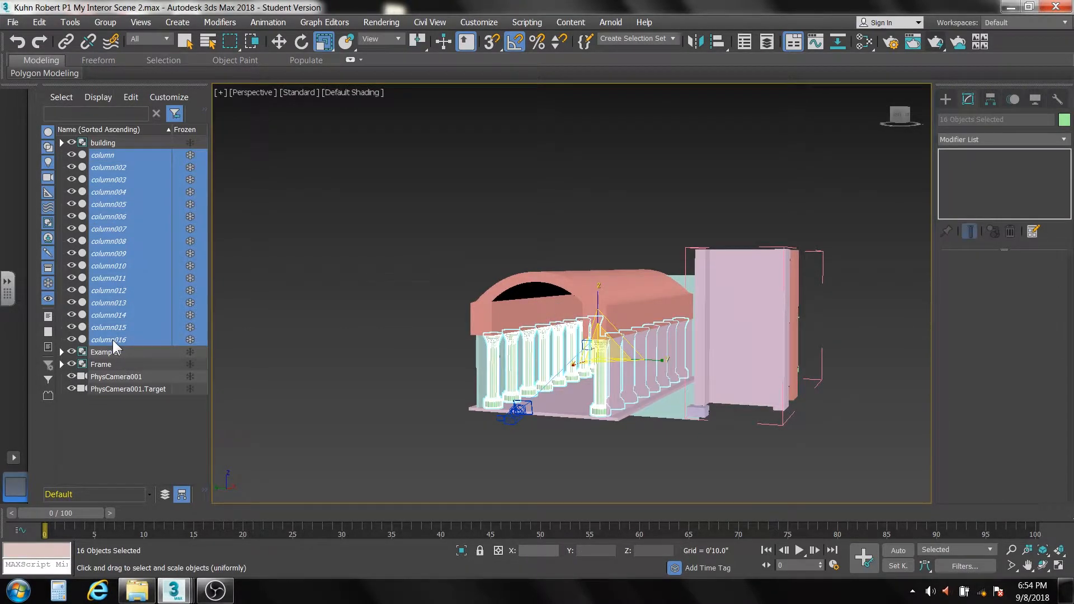
{"action": "left_click", "coordinate": [103, 24]}
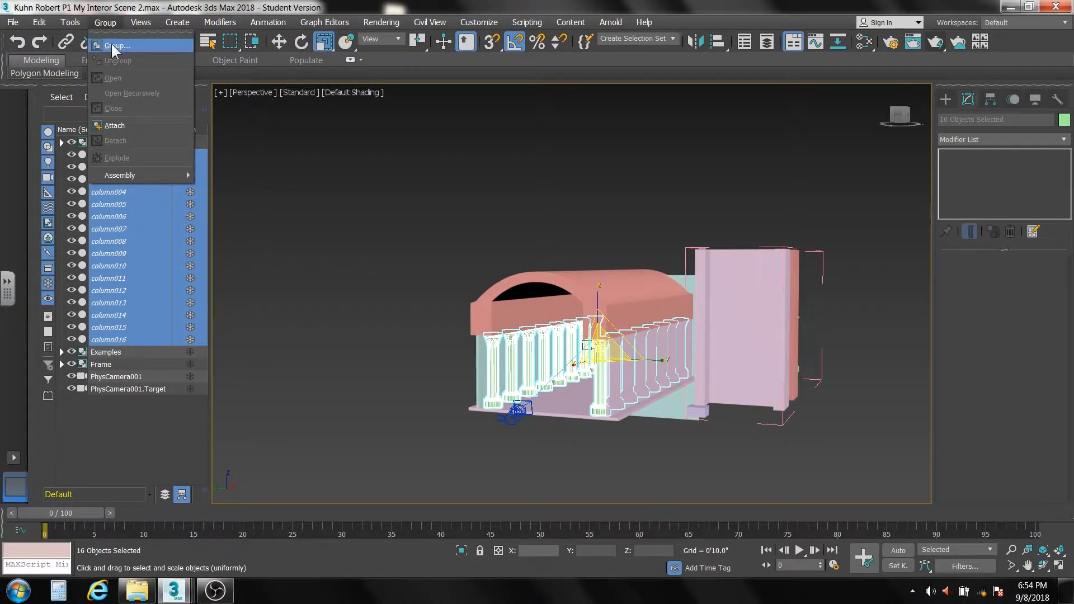
{"action": "left_click", "coordinate": [112, 45]}
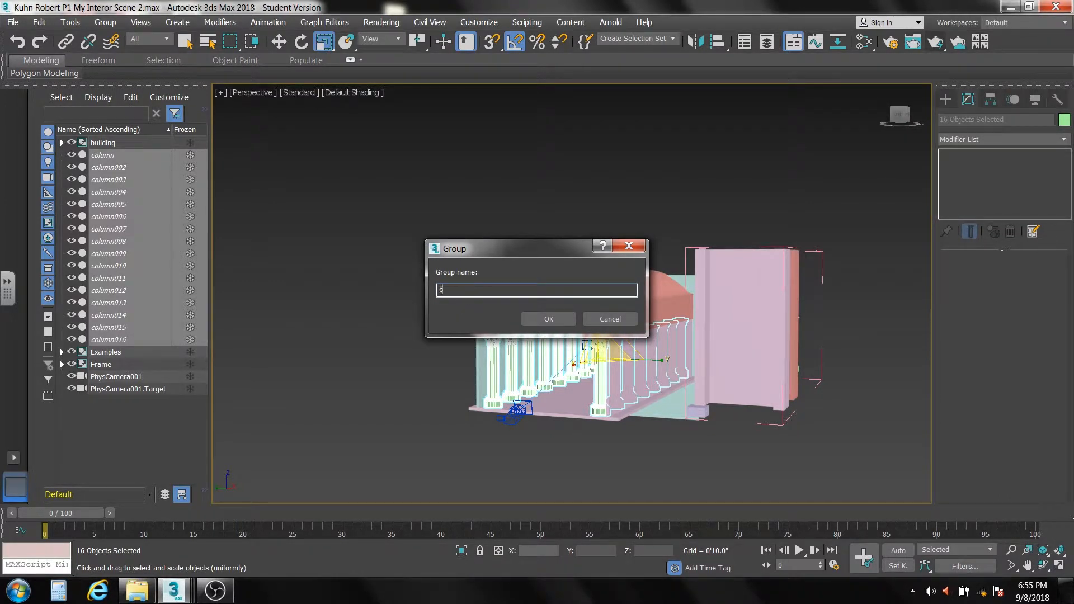
{"action": "type", "text": "lumns"}
{"action": "left_click", "coordinate": [546, 319]}
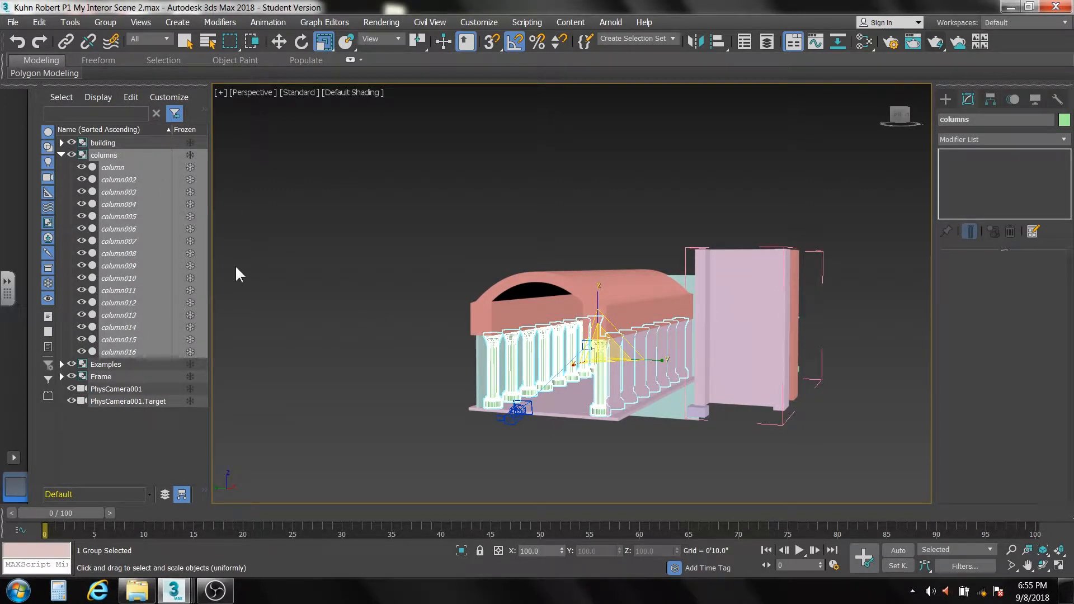
{"action": "left_click", "coordinate": [268, 304]}
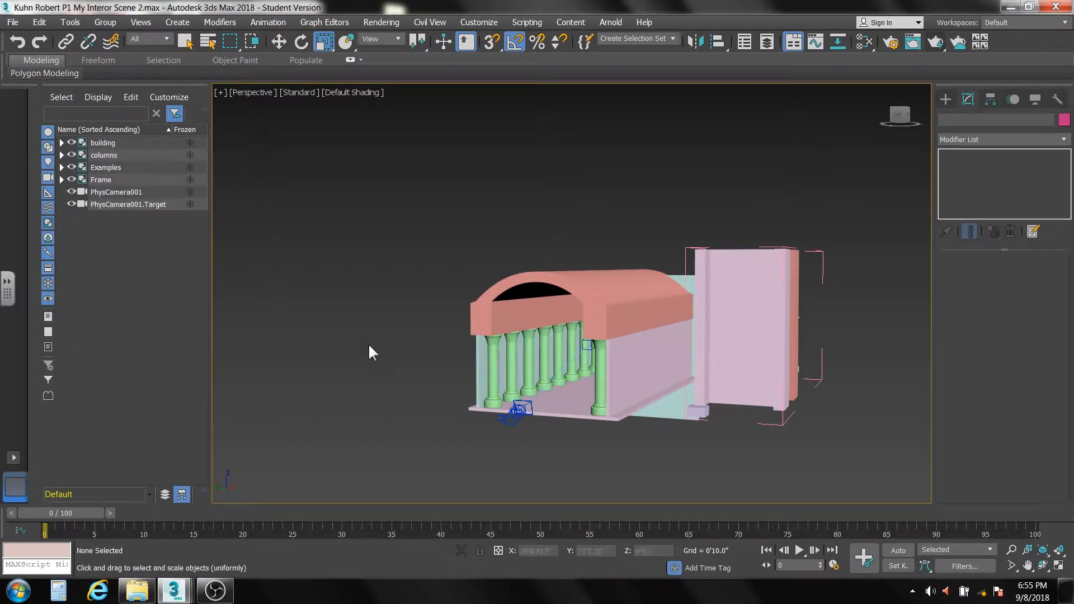
Expand the columns group in the scene list and unfreeze each member from column through column016.
{"action": "left_click", "coordinate": [61, 155]}
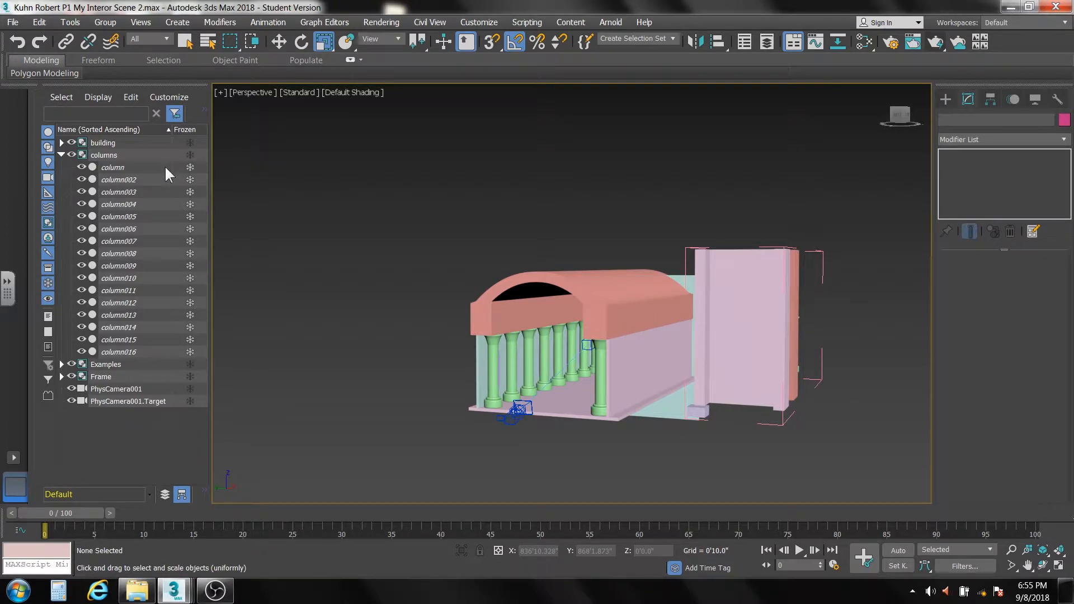
{"action": "left_click", "coordinate": [191, 167]}
{"action": "left_click", "coordinate": [190, 180]}
{"action": "left_click", "coordinate": [190, 192]}
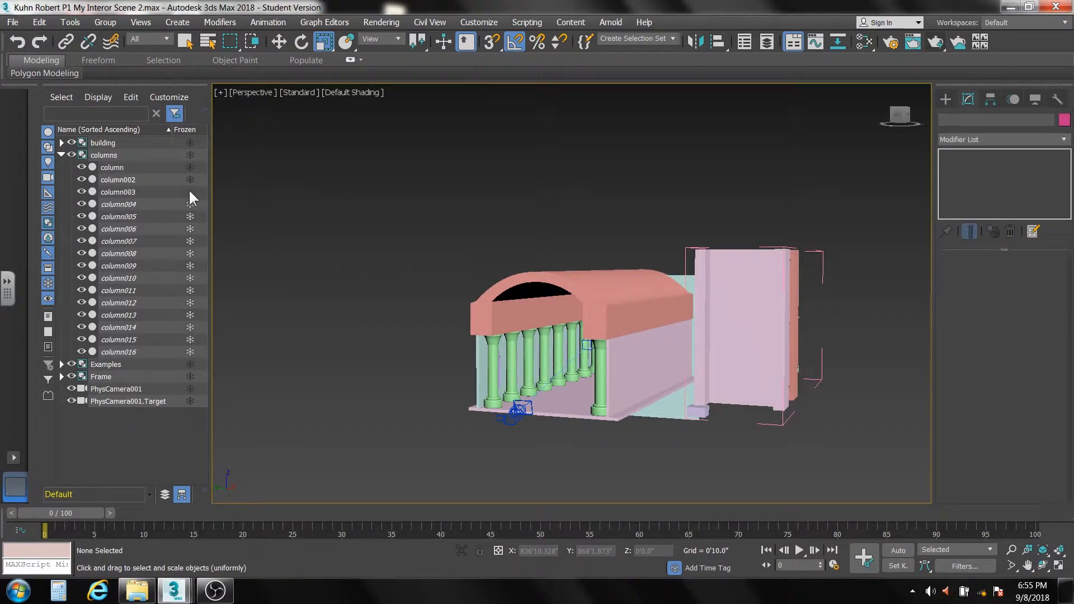
{"action": "left_click", "coordinate": [190, 206]}
{"action": "left_click", "coordinate": [191, 217]}
{"action": "left_click", "coordinate": [190, 229]}
{"action": "left_click", "coordinate": [190, 242]}
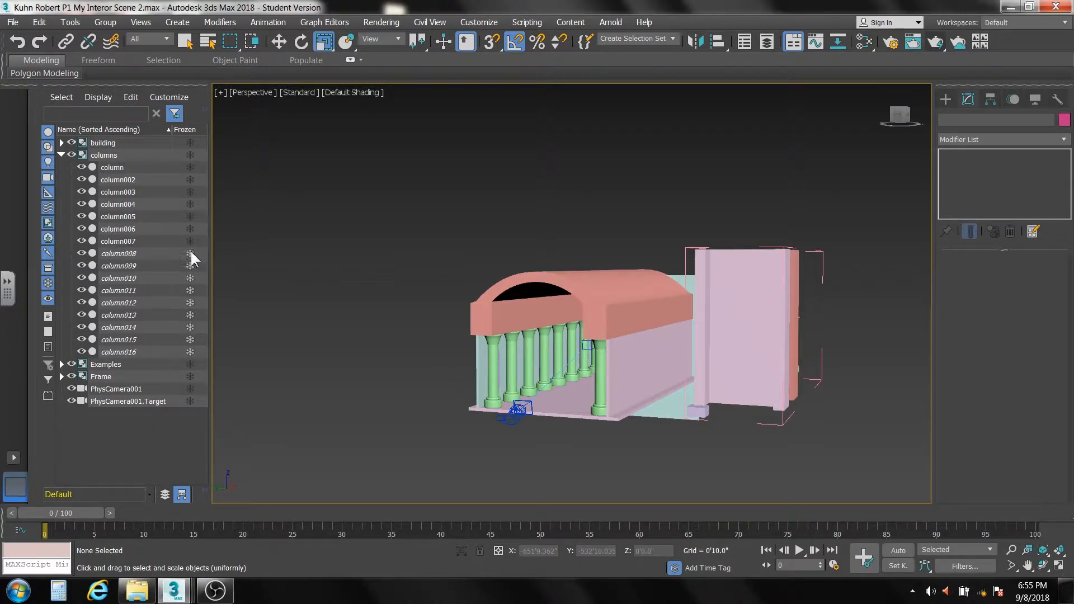
{"action": "left_click", "coordinate": [190, 253]}
{"action": "left_click", "coordinate": [191, 266]}
{"action": "left_click", "coordinate": [190, 278]}
{"action": "left_click", "coordinate": [190, 290]}
{"action": "left_click", "coordinate": [190, 302]}
{"action": "left_click", "coordinate": [190, 315]}
{"action": "left_click", "coordinate": [190, 327]}
{"action": "left_click", "coordinate": [190, 340]}
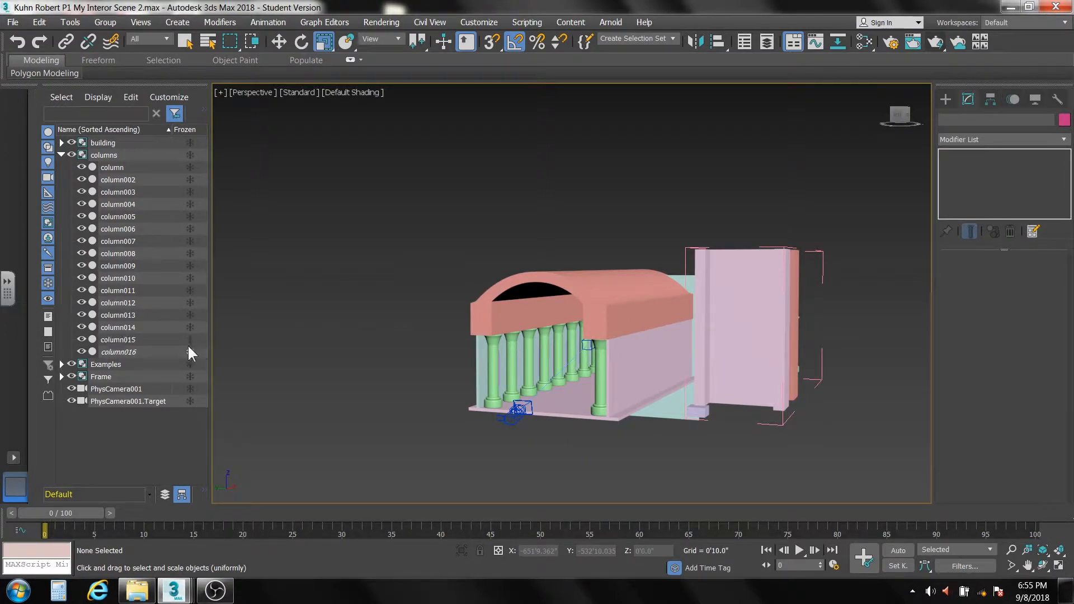
{"action": "left_click", "coordinate": [191, 352]}
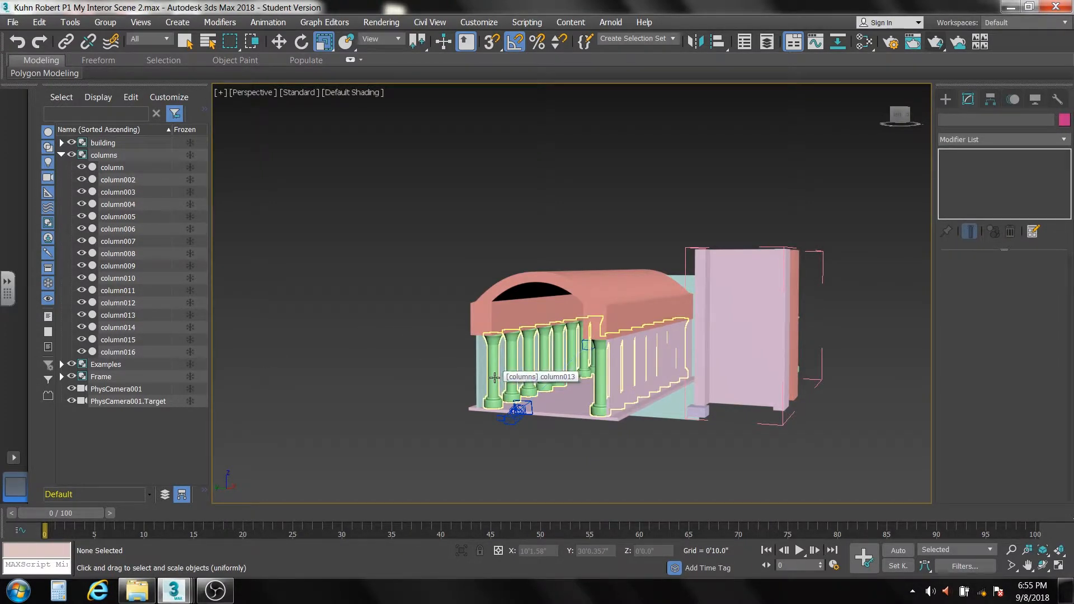
Select the columns group, try moving it as a whole out of the building, and undo the move.
{"action": "left_click", "coordinate": [493, 379]}
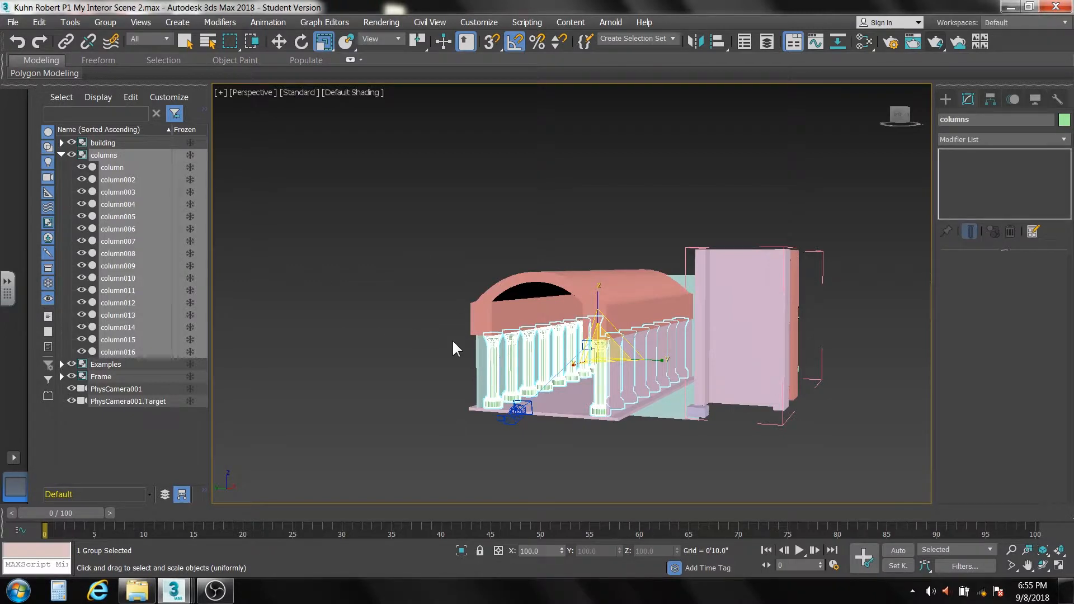
{"action": "key", "text": "w"}
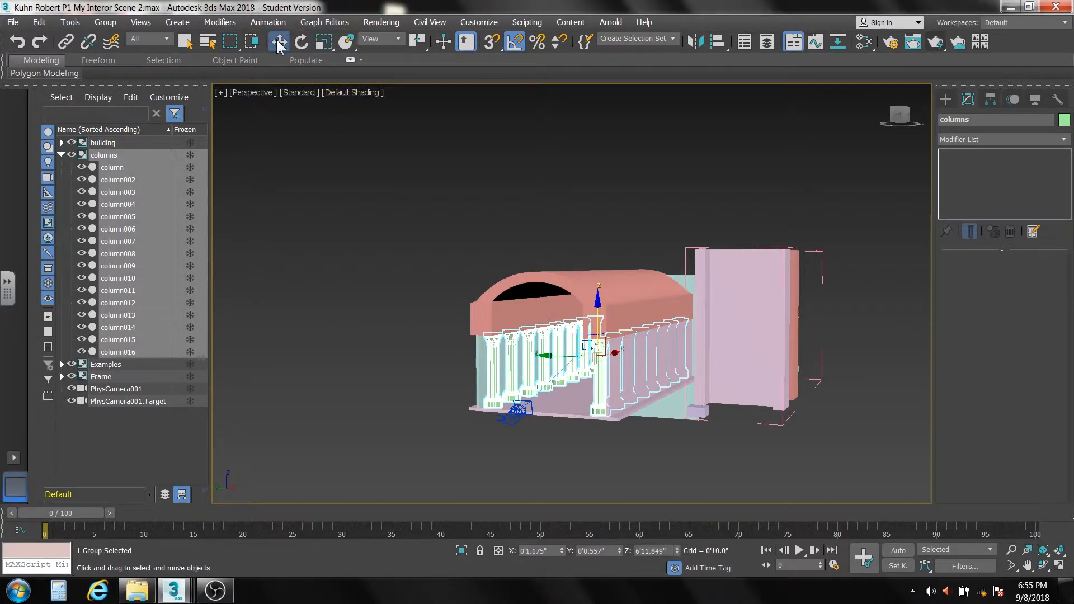
{"action": "left_click_drag", "start_coordinate": [546, 354], "coordinate": [344, 299]}
{"action": "key", "text": "ctrl+z"}
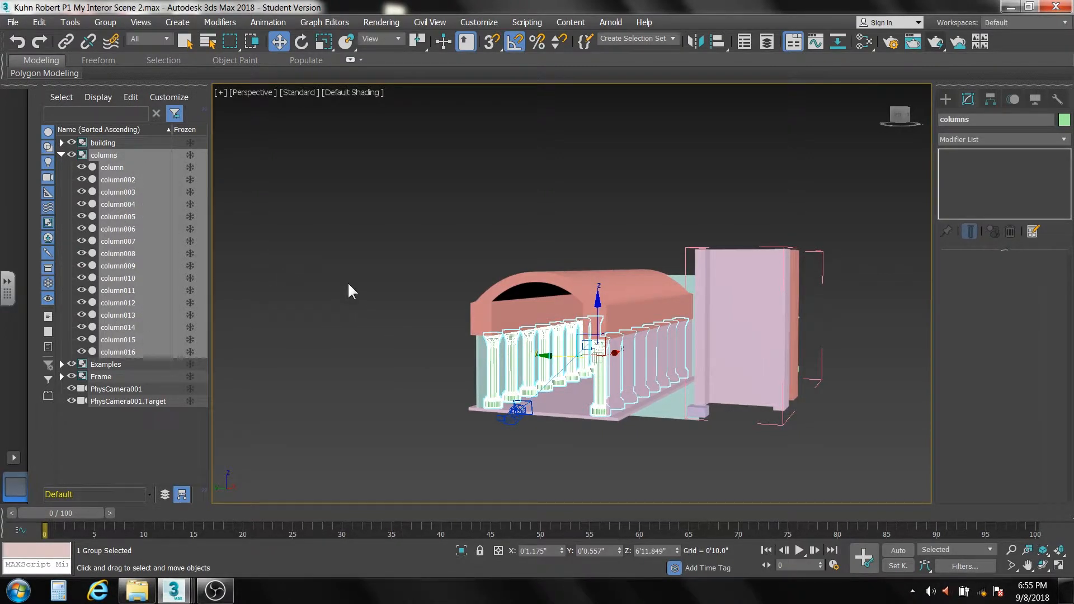
Open the columns group for editing individual members and select column013 at the building's front.
{"action": "left_click", "coordinate": [104, 22]}
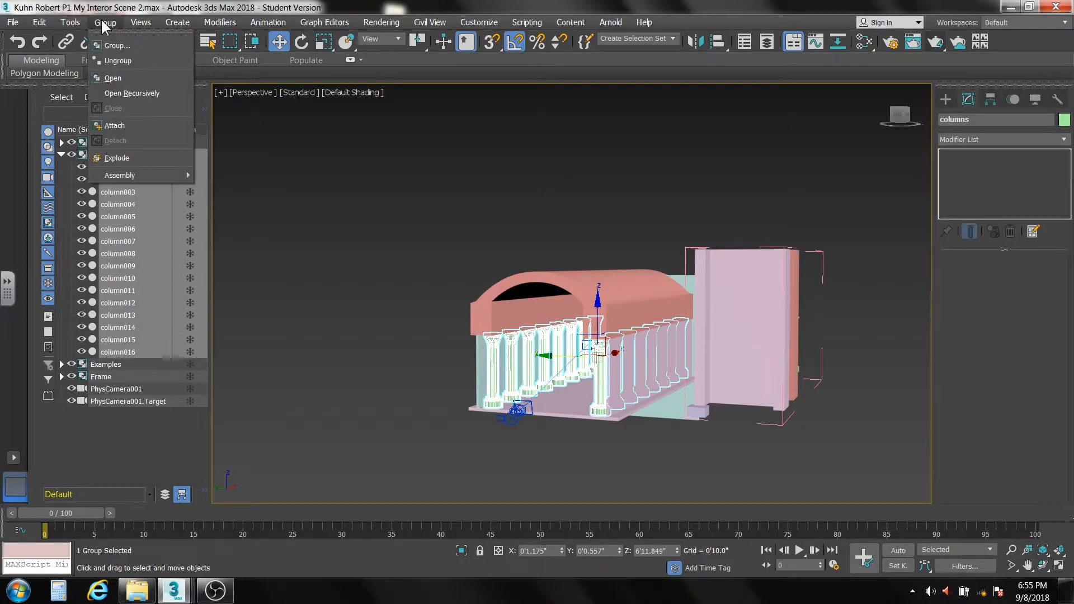
{"action": "left_click", "coordinate": [119, 78]}
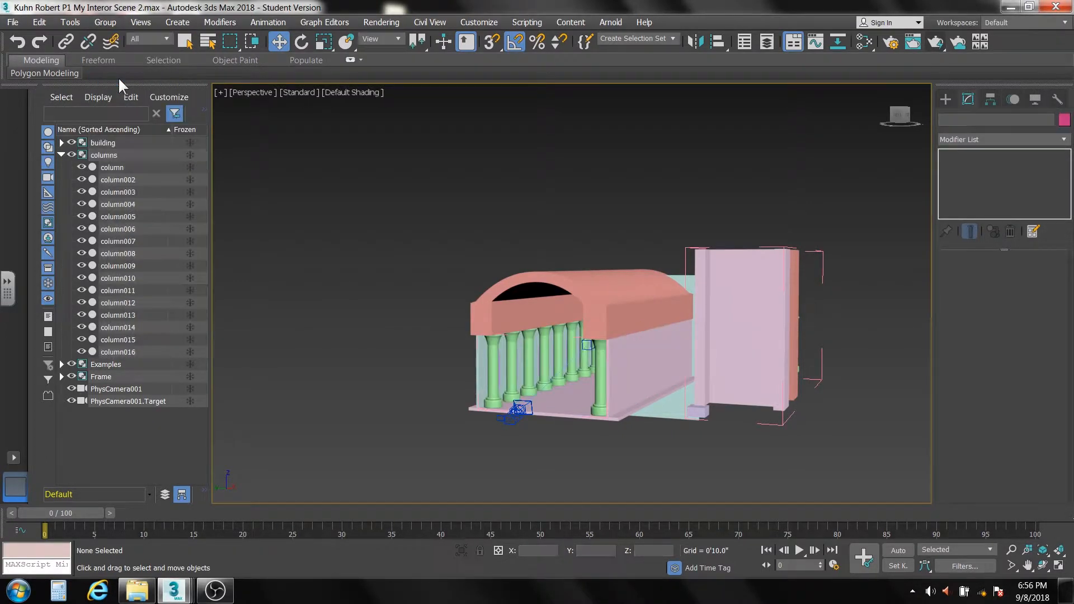
{"action": "left_click", "coordinate": [493, 369]}
Clone column013 as one Copy placed outside the building, about 24 feet away along Y.
{"action": "mouse_move", "coordinate": [450, 397]}
{"action": "left_mouse_down"}
{"action": "mouse_move", "coordinate": [377, 394]}
{"action": "mouse_move", "coordinate": [459, 394]}
{"action": "mouse_move", "coordinate": [450, 395]}
{"action": "left_mouse_up"}
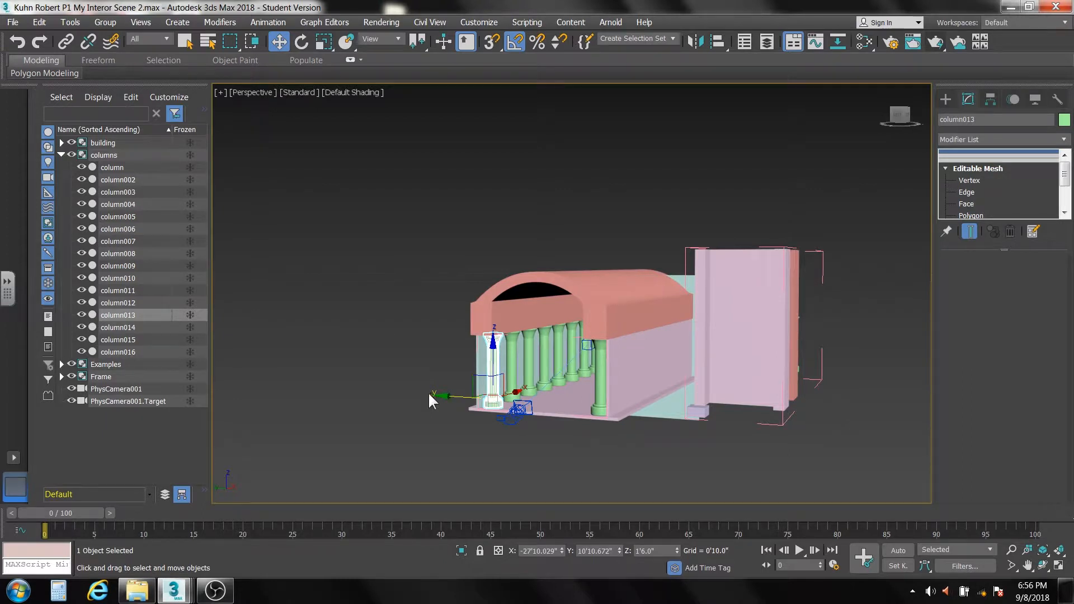
{"action": "left_click_drag", "start_coordinate": [447, 395], "coordinate": [337, 375]}
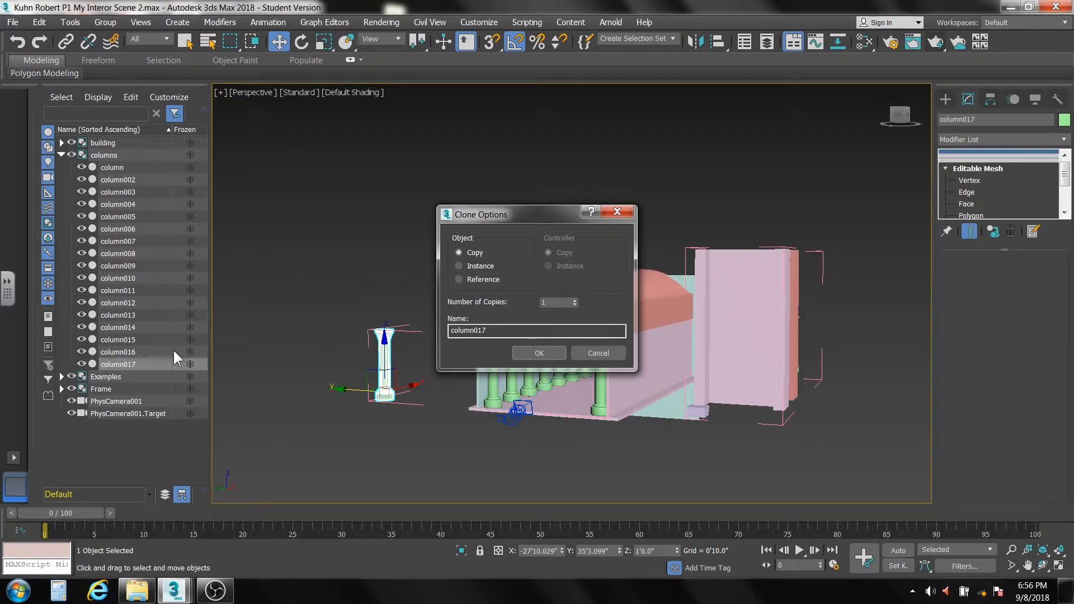
{"action": "left_click", "coordinate": [538, 353]}
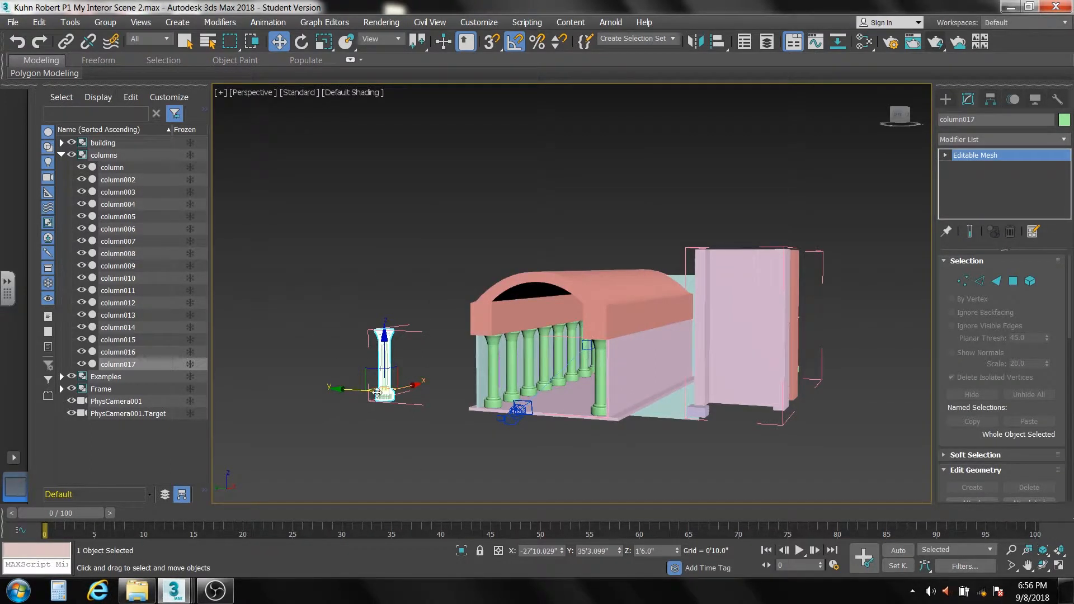
Clone column017 as one Reference placed about 7.5 feet farther from the building along Y.
{"action": "scroll", "coordinate": [379, 393], "scroll_direction": "up", "scroll_amount": 3}
{"action": "middle_click_drag", "start_coordinate": [381, 395], "coordinate": [508, 376]}
{"action": "scroll", "coordinate": [474, 394], "scroll_direction": "up", "scroll_amount": 4}
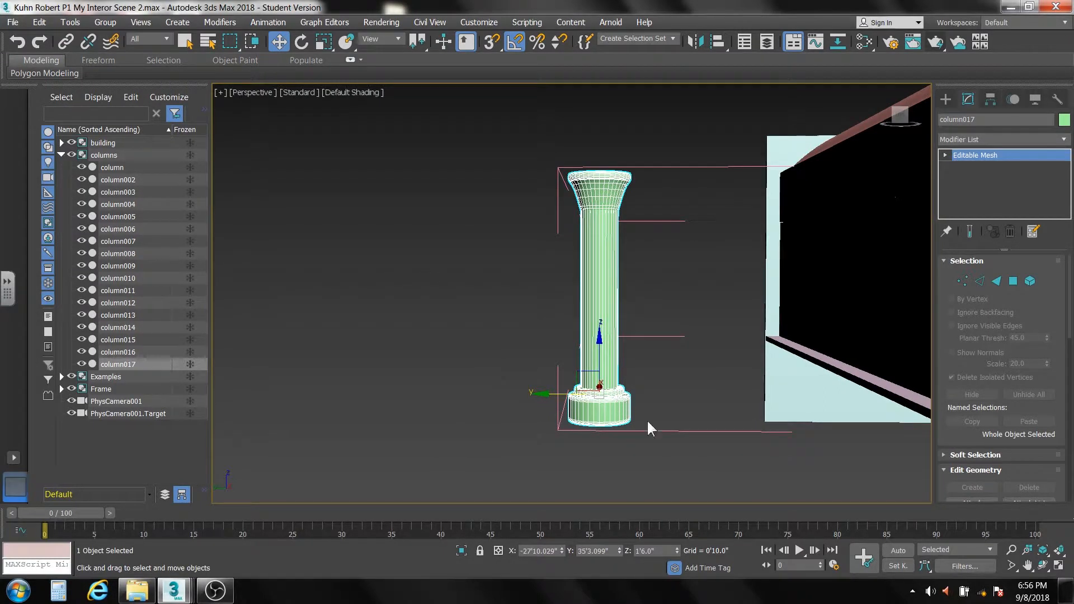
{"action": "left_click_drag", "start_coordinate": [547, 391], "coordinate": [411, 386], "text": "shift"}
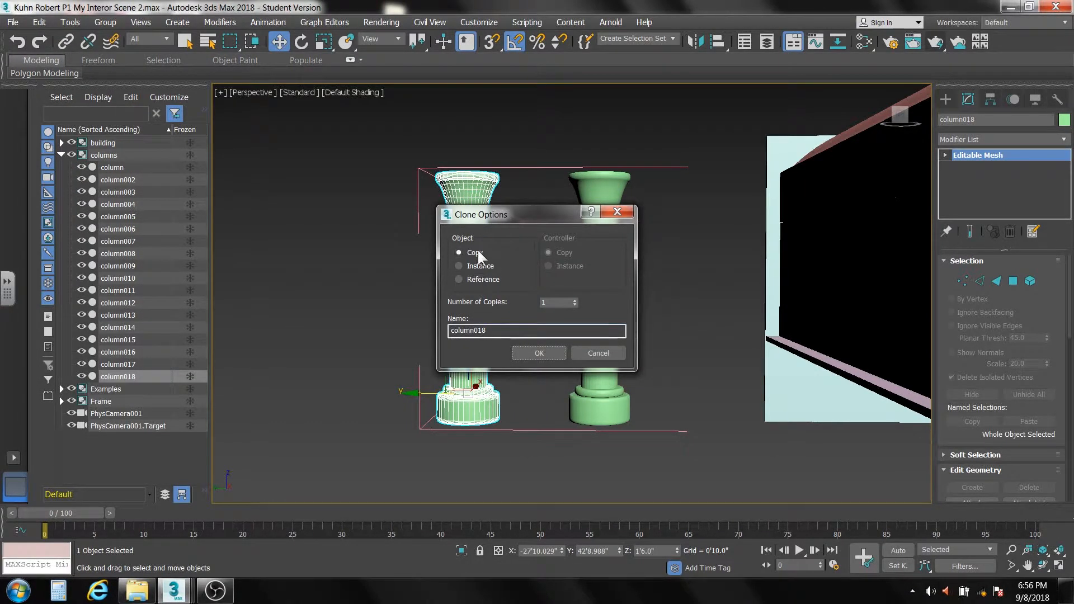
{"action": "left_click", "coordinate": [457, 278]}
{"action": "left_click", "coordinate": [536, 354]}
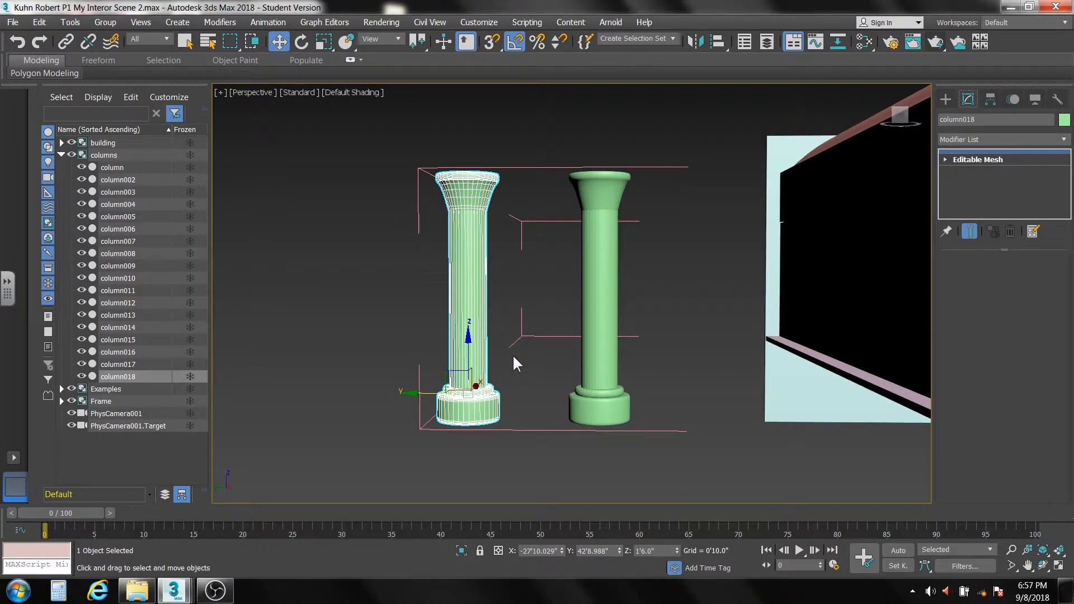
Enter Vertex sub-object editing on the Editable Mesh of column018.
{"action": "middle_click_drag", "start_coordinate": [484, 364], "coordinate": [488, 395], "text": "alt"}
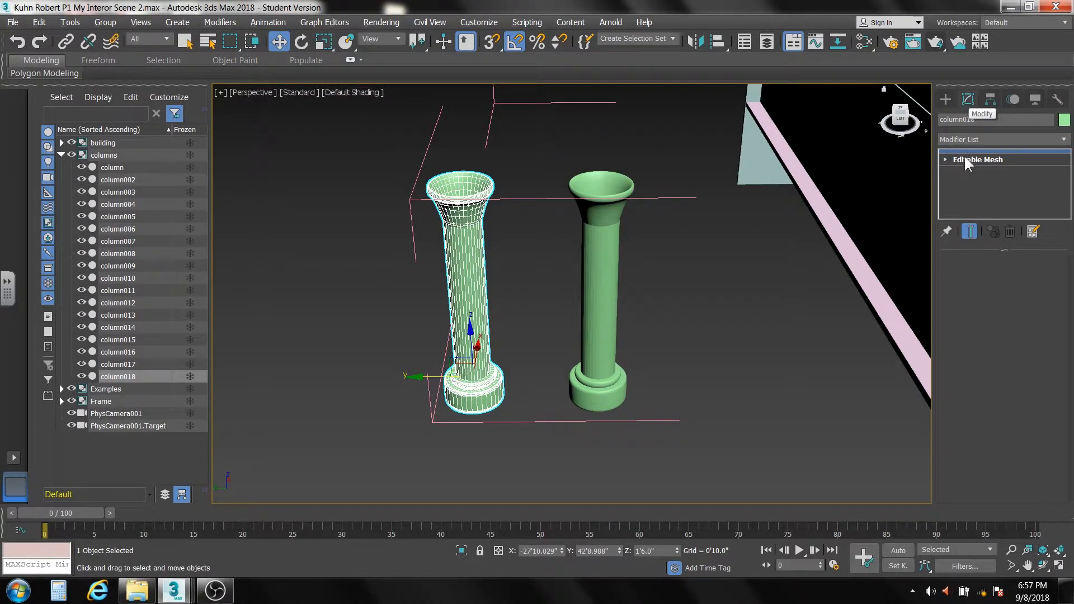
{"action": "left_click", "coordinate": [945, 159]}
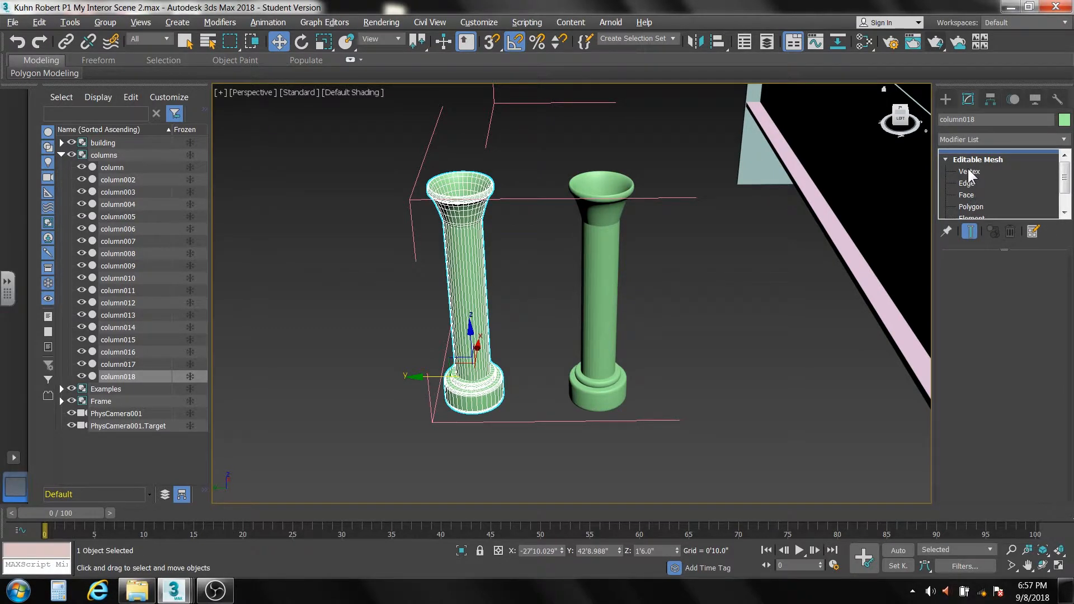
{"action": "left_click", "coordinate": [967, 171]}
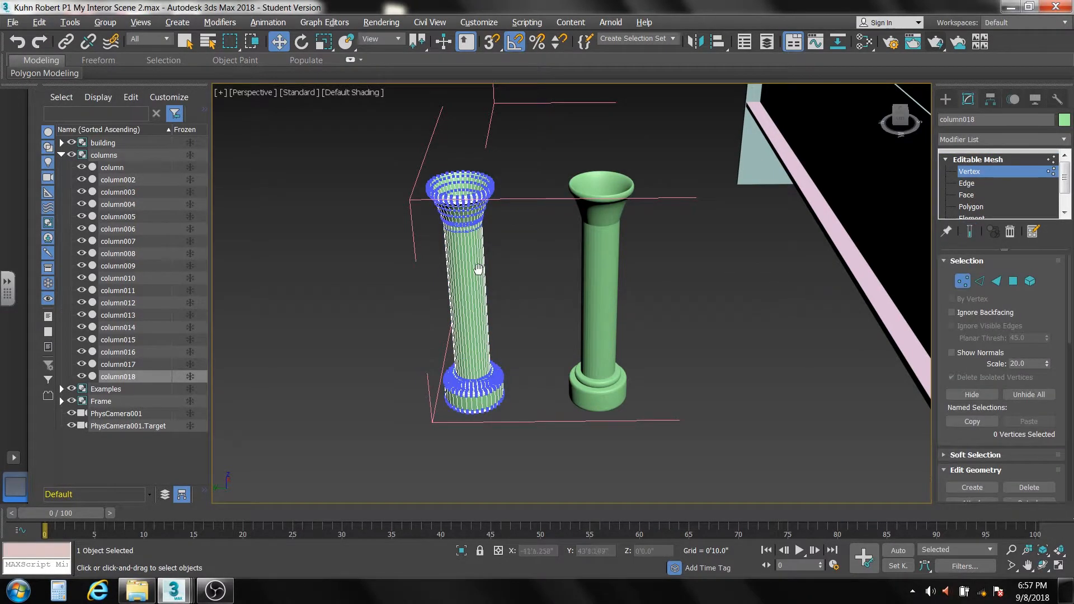
{"action": "middle_click_drag", "start_coordinate": [489, 271], "coordinate": [475, 243], "text": "alt"}
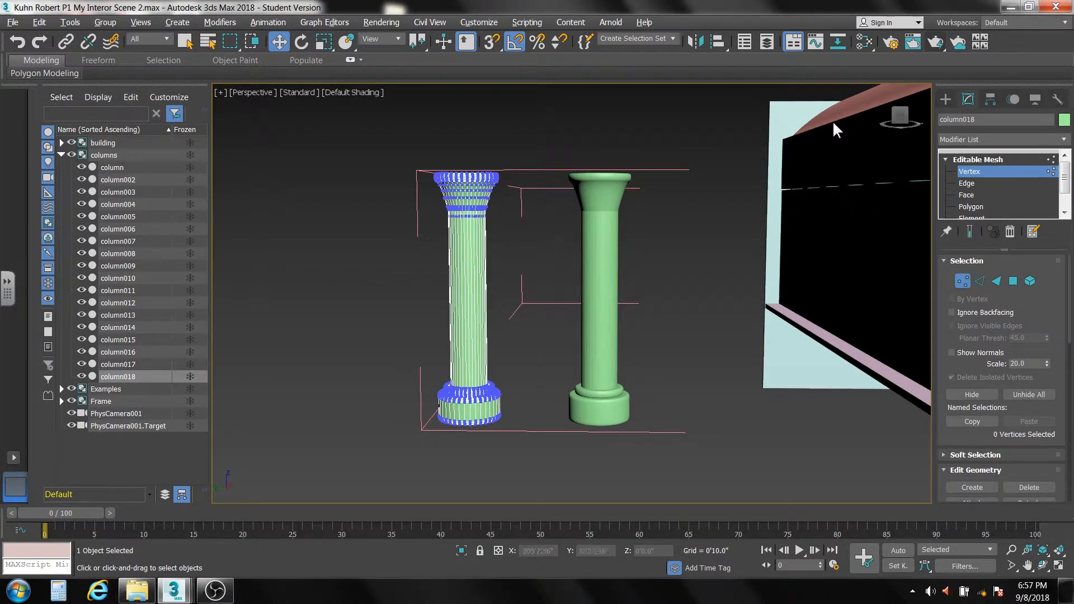
Switch to the Left view and examine the vertices around the flared top of column018 up close.
{"action": "key", "text": "l"}
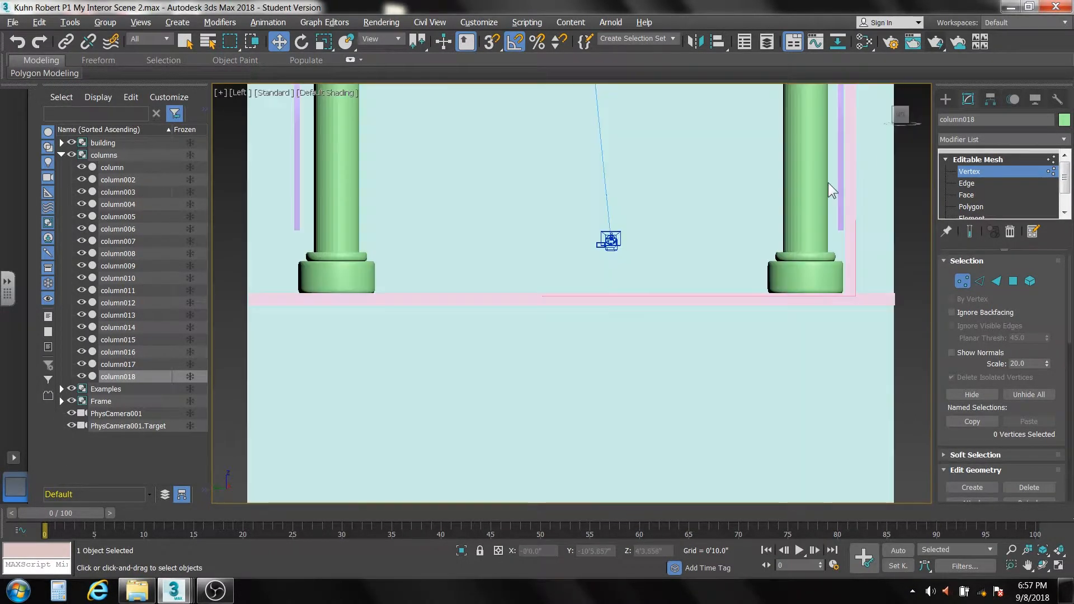
{"action": "scroll", "coordinate": [440, 180], "scroll_direction": "down", "scroll_amount": 4}
{"action": "scroll", "coordinate": [498, 287], "scroll_direction": "down", "scroll_amount": 1}
{"action": "middle_click_drag", "start_coordinate": [468, 247], "coordinate": [707, 371]}
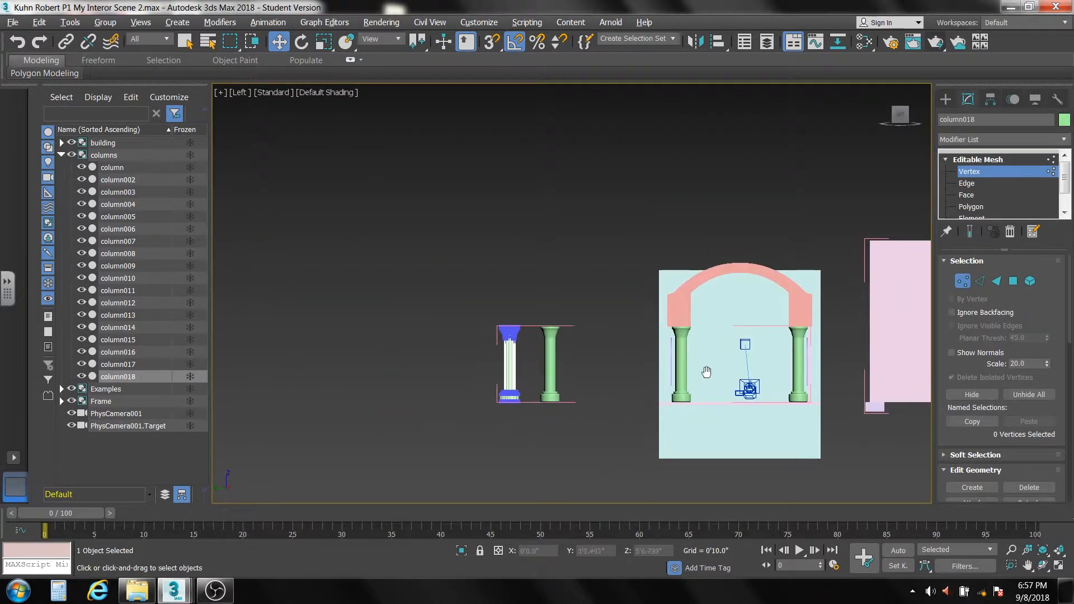
{"action": "scroll", "coordinate": [520, 343], "scroll_direction": "up", "scroll_amount": 5}
{"action": "middle_click_drag", "start_coordinate": [520, 343], "coordinate": [523, 339]}
{"action": "scroll", "coordinate": [520, 336], "scroll_direction": "up", "scroll_amount": 4}
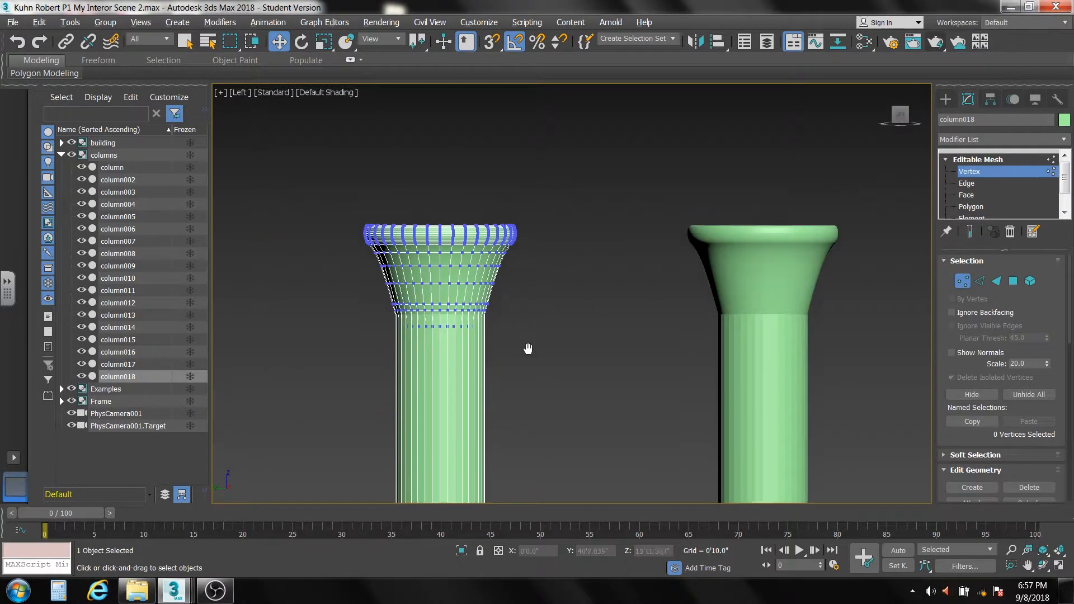
{"action": "scroll", "coordinate": [364, 228], "scroll_direction": "up", "scroll_amount": 4}
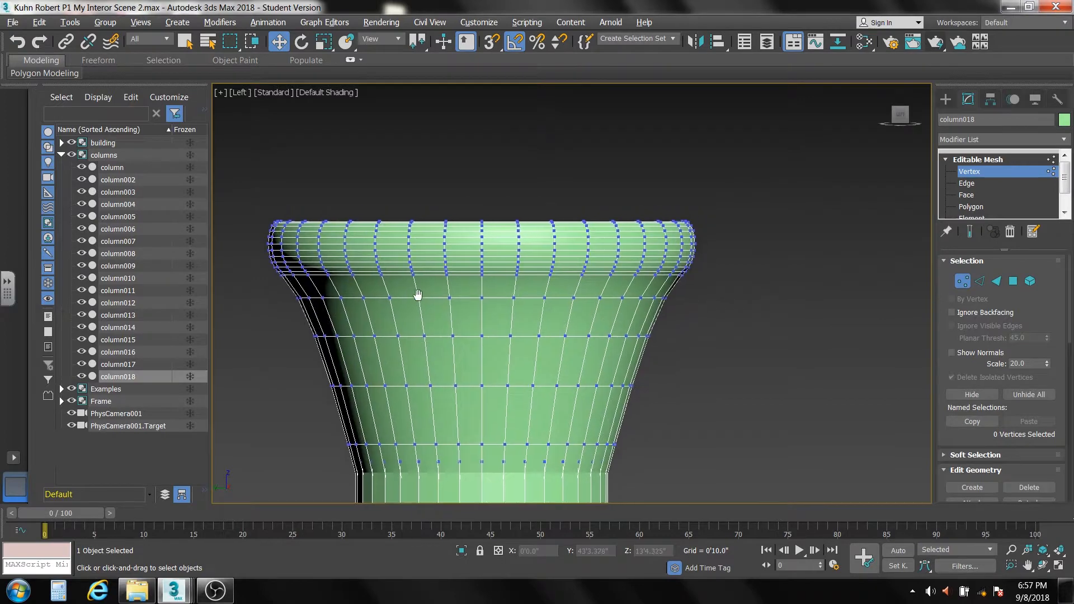
{"action": "scroll", "coordinate": [412, 296], "scroll_direction": "down", "scroll_amount": 3}
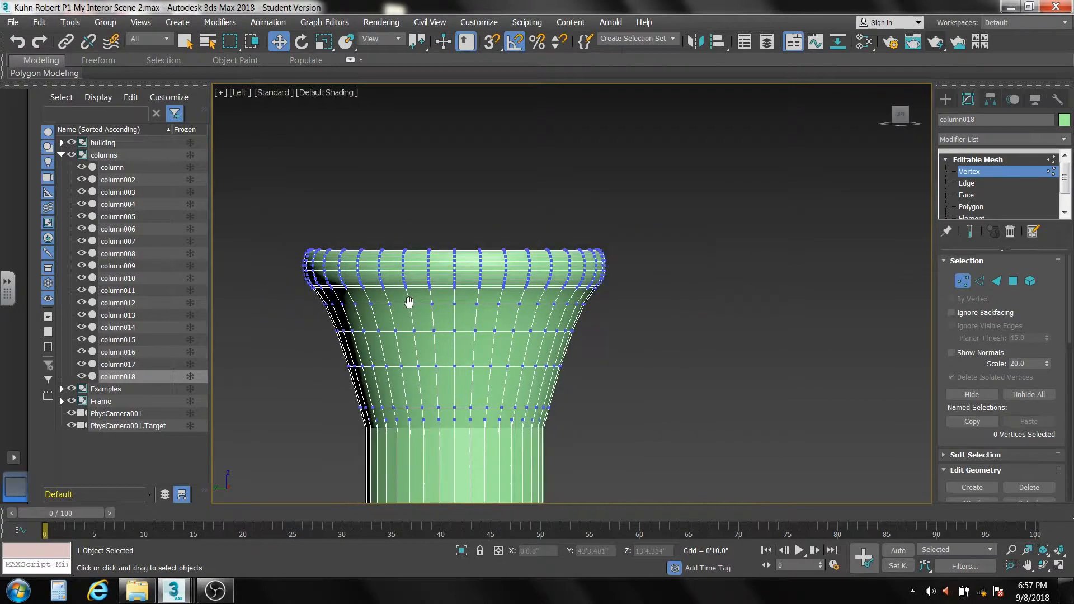
Select vertices on the rim of column018 and try moving them upward twice, cancelling each move.
{"action": "left_click", "coordinate": [414, 270]}
{"action": "scroll", "coordinate": [459, 273], "scroll_direction": "down", "scroll_amount": 2}
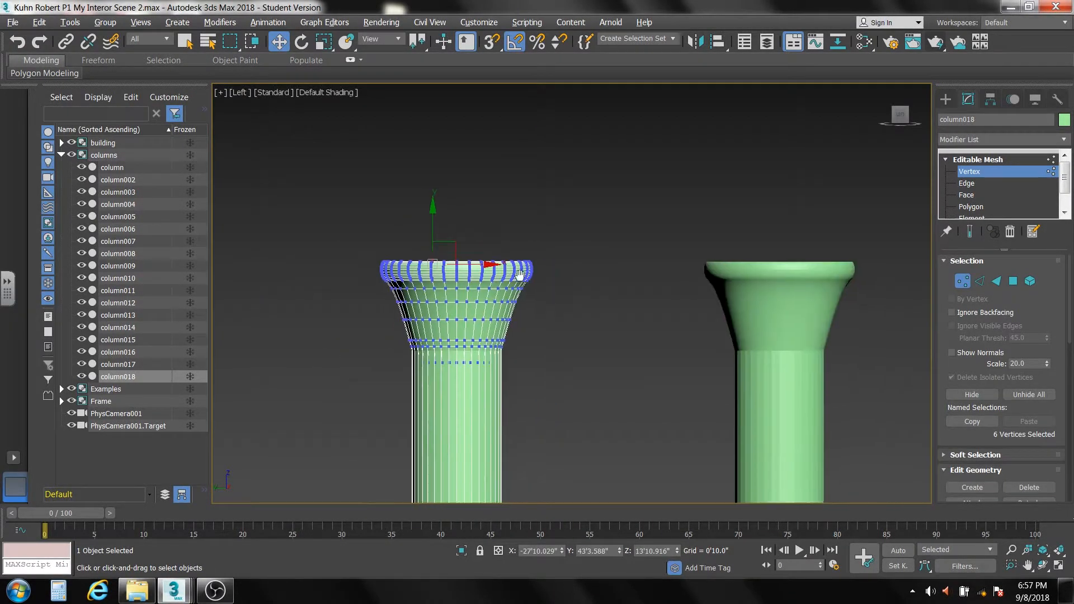
{"action": "middle_click_drag", "start_coordinate": [520, 274], "coordinate": [474, 267]}
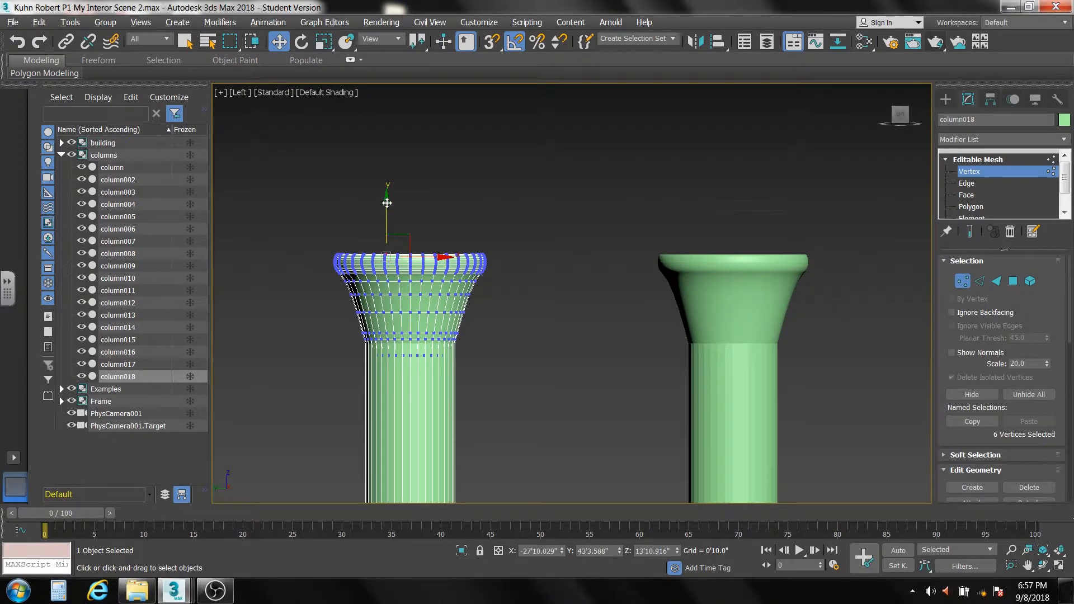
{"action": "left_click_drag", "start_coordinate": [386, 203], "coordinate": [403, 154]}
{"action": "right_click", "coordinate": [403, 153]}
{"action": "left_click_drag", "start_coordinate": [385, 208], "coordinate": [399, 147]}
{"action": "right_click", "coordinate": [399, 148]}
Clear the vertex selection, return column018 to whole-object level and deselect everything in the scene.
{"action": "scroll", "coordinate": [494, 254], "scroll_direction": "down", "scroll_amount": 8}
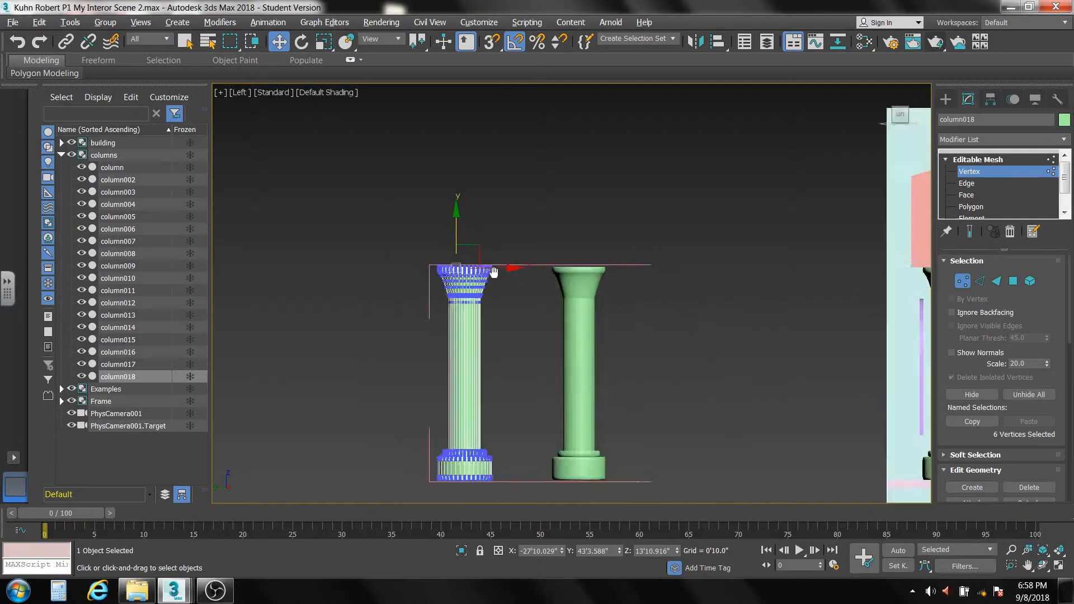
{"action": "middle_click_drag", "start_coordinate": [487, 279], "coordinate": [425, 282]}
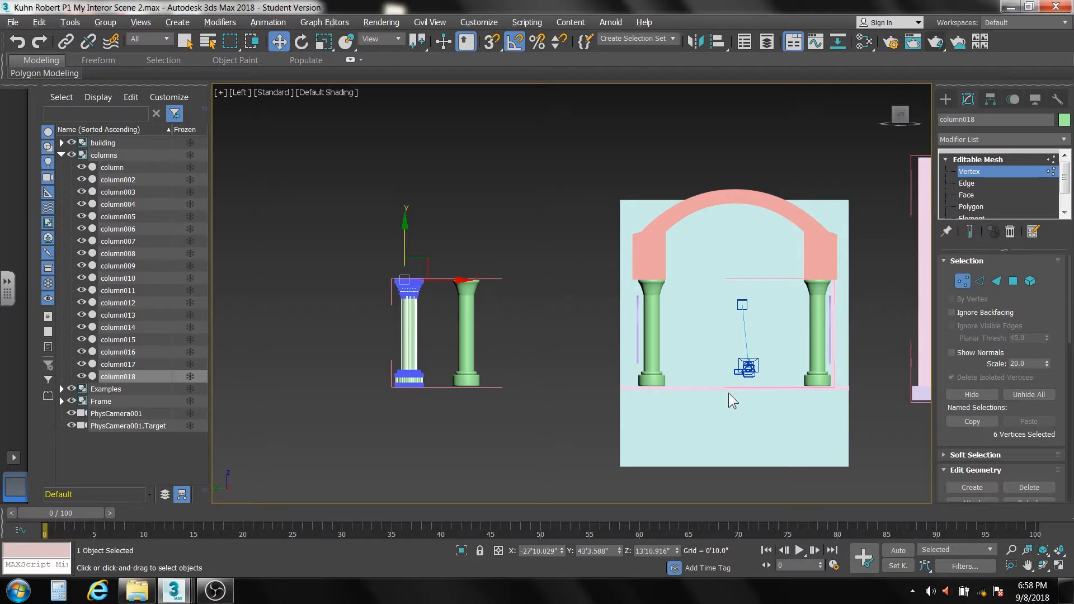
{"action": "middle_click_drag", "start_coordinate": [729, 393], "coordinate": [539, 384]}
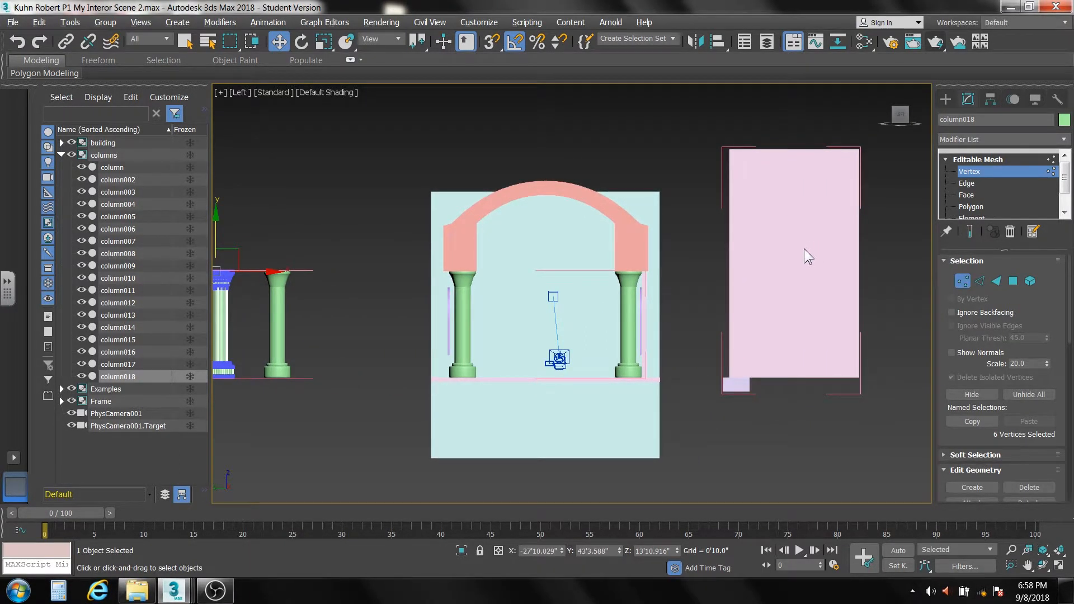
{"action": "key", "text": "q"}
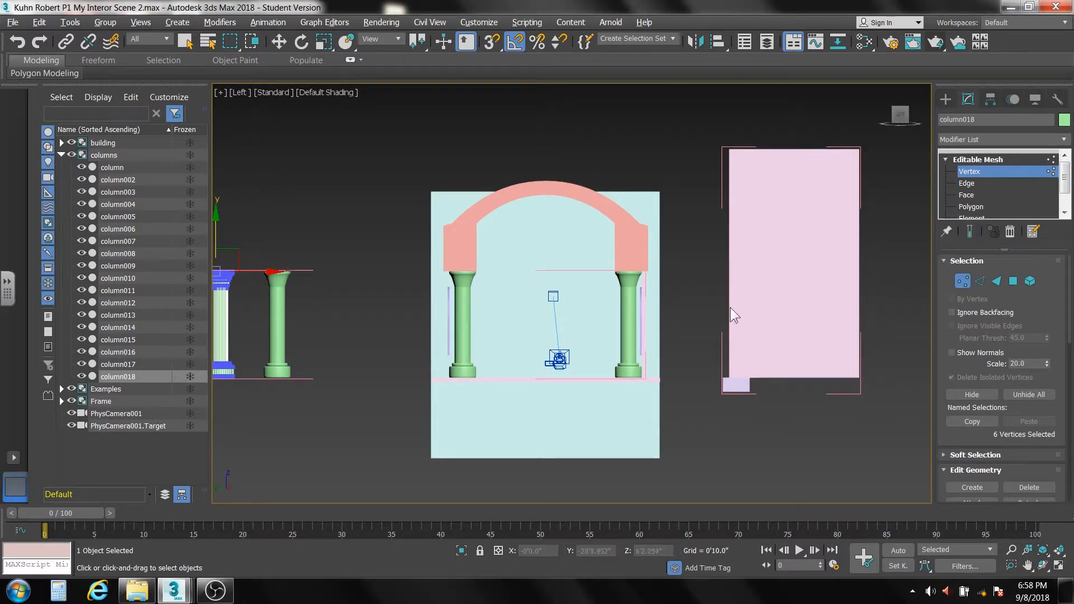
{"action": "left_click", "coordinate": [331, 324]}
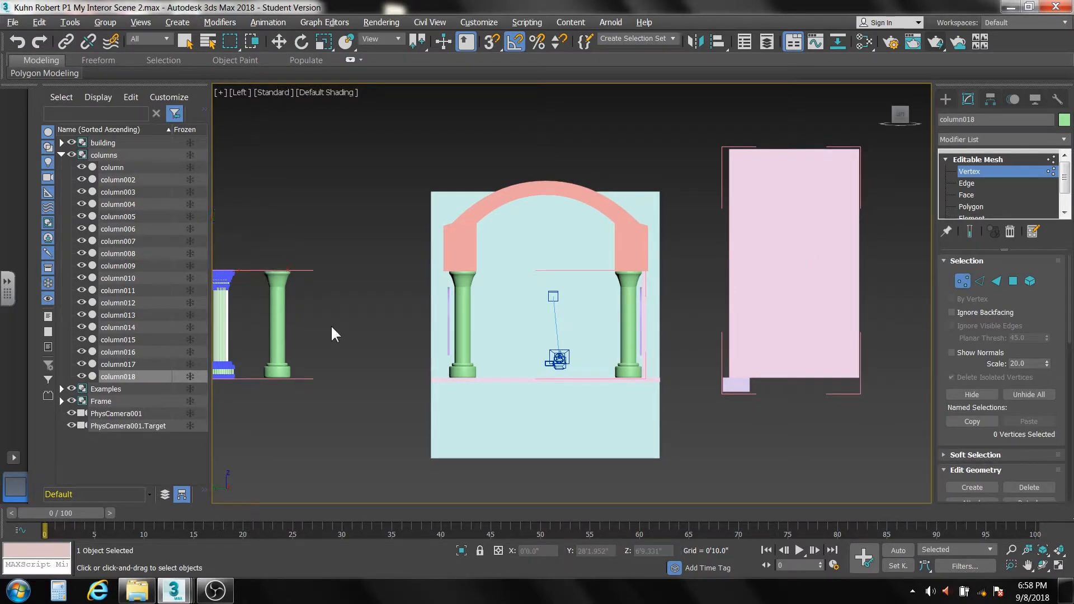
{"action": "left_click", "coordinate": [983, 159]}
{"action": "key", "text": "r"}
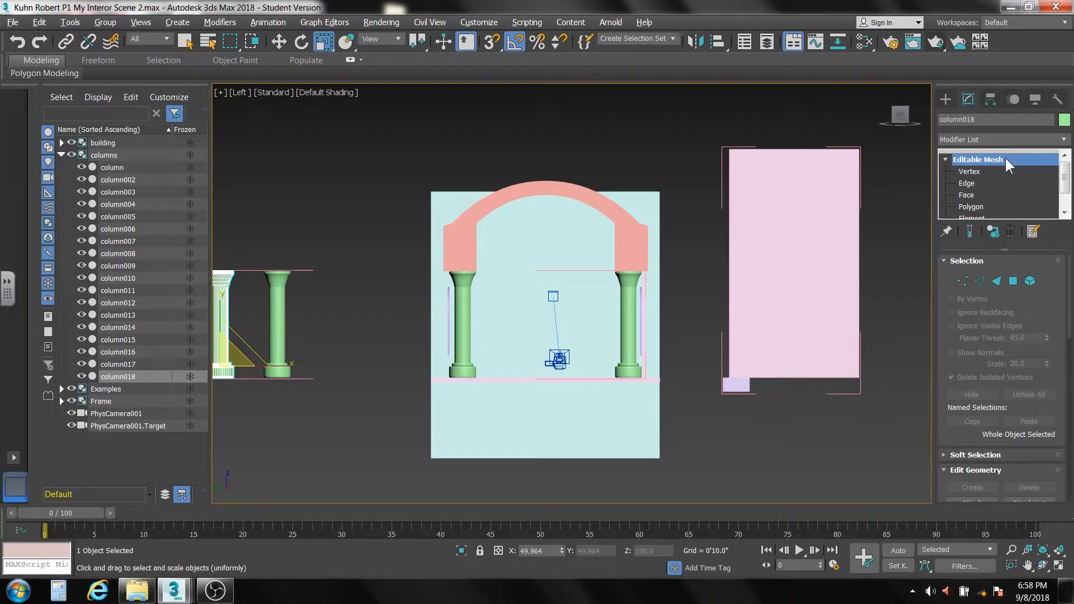
{"action": "left_click", "coordinate": [971, 171]}
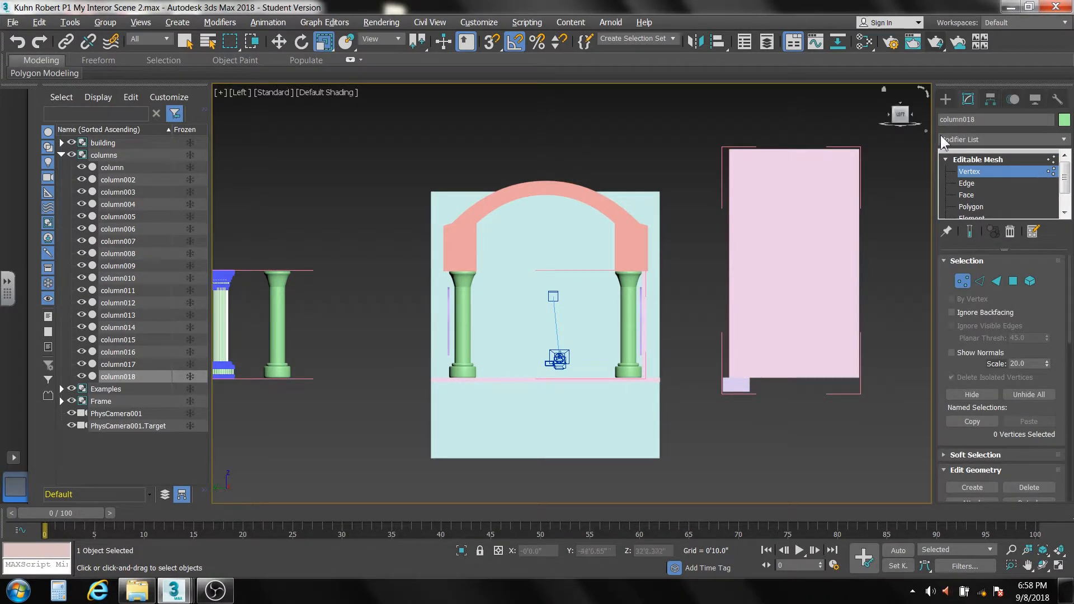
{"action": "left_click", "coordinate": [978, 158]}
{"action": "left_click", "coordinate": [599, 125]}
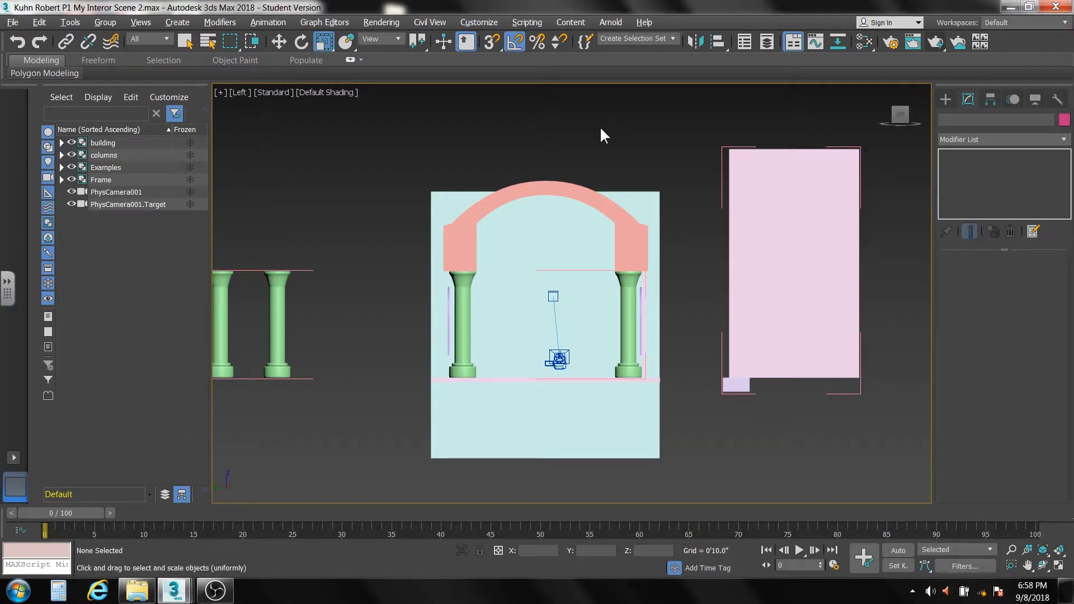
Show all four viewports, activate the PhysCamera001 viewport and try the Dolly Camera tool in it.
{"action": "key", "text": "alt+w"}
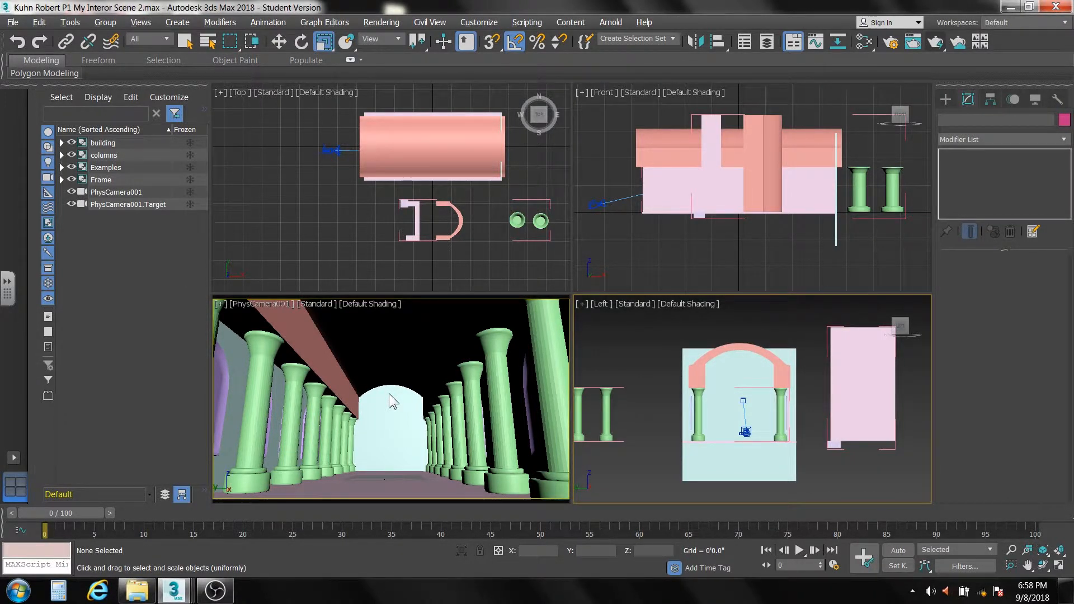
{"action": "left_click", "coordinate": [424, 349]}
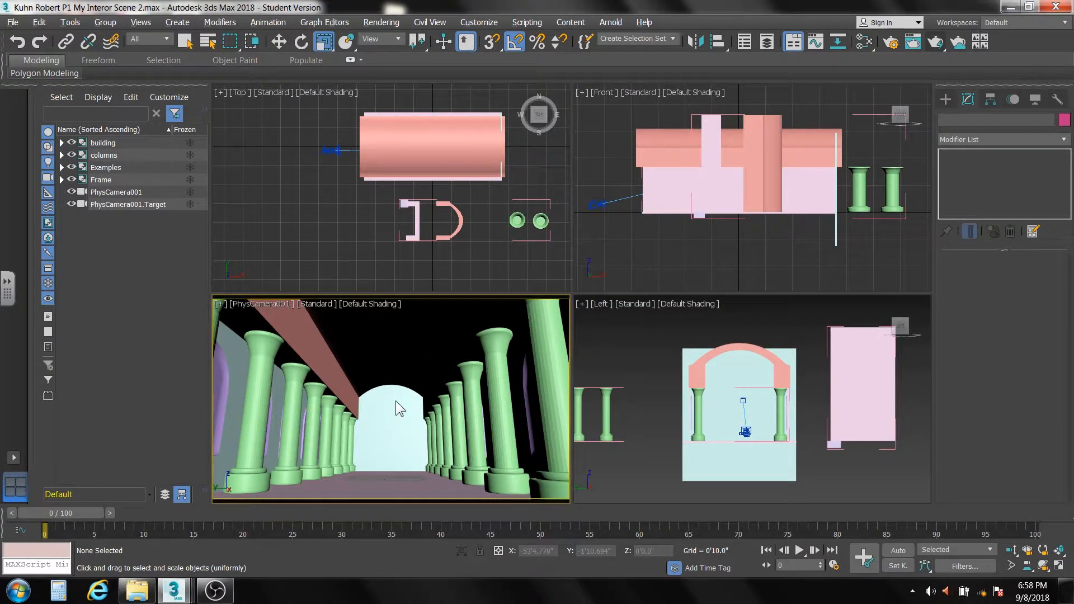
{"action": "left_click", "coordinate": [1010, 550]}
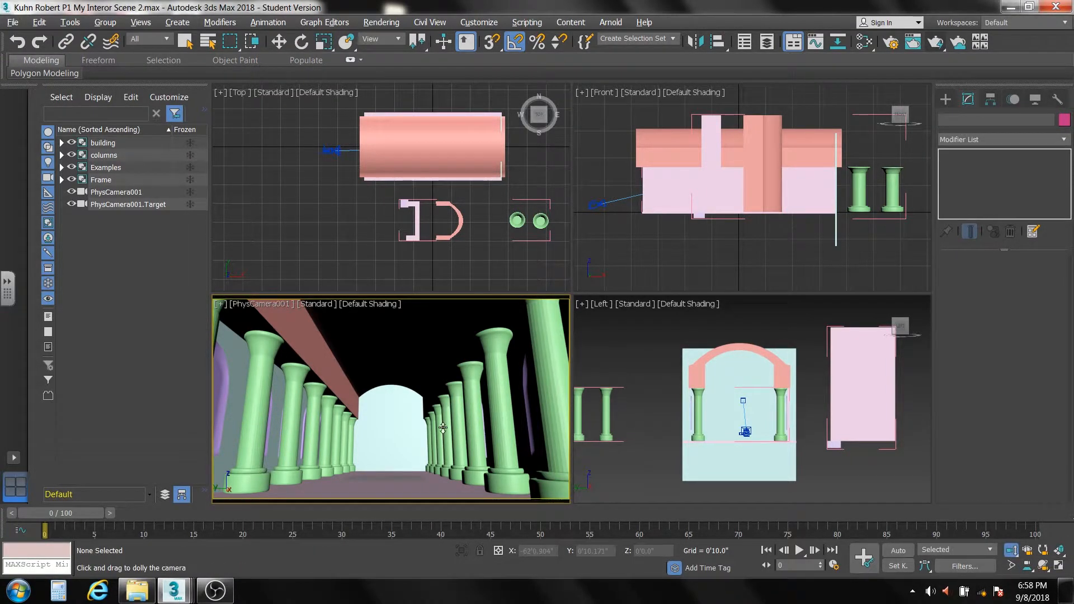
{"action": "mouse_move", "coordinate": [412, 424]}
{"action": "left_mouse_down"}
{"action": "mouse_move", "coordinate": [416, 413]}
{"action": "mouse_move", "coordinate": [418, 425]}
{"action": "left_mouse_up"}
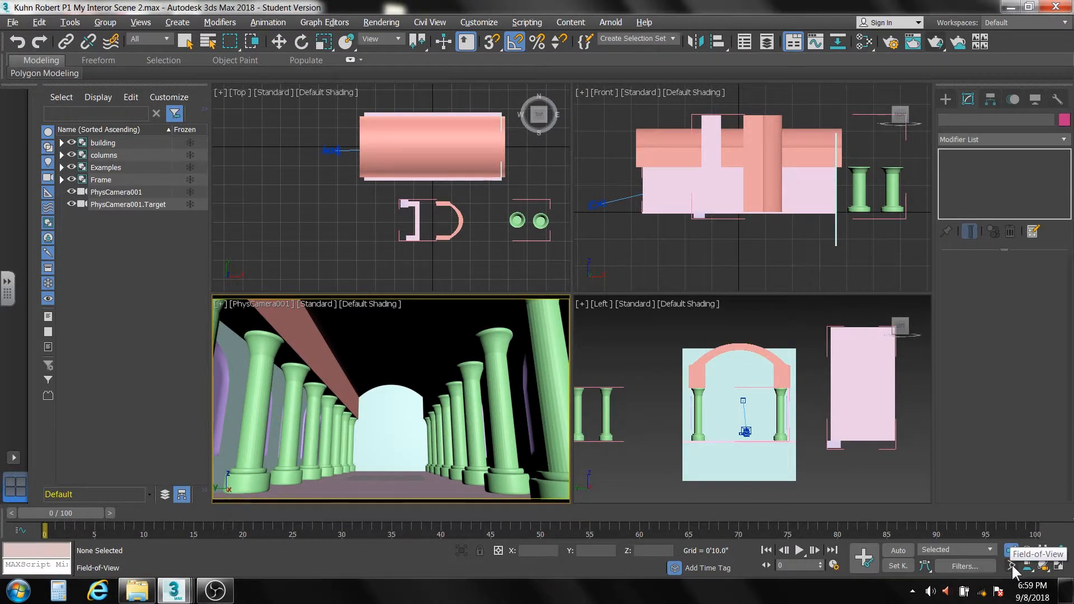
Select PhysCamera001, try adjusting its field of view, cancel the adjustment and maximize the camera viewport.
{"action": "left_click", "coordinate": [116, 192]}
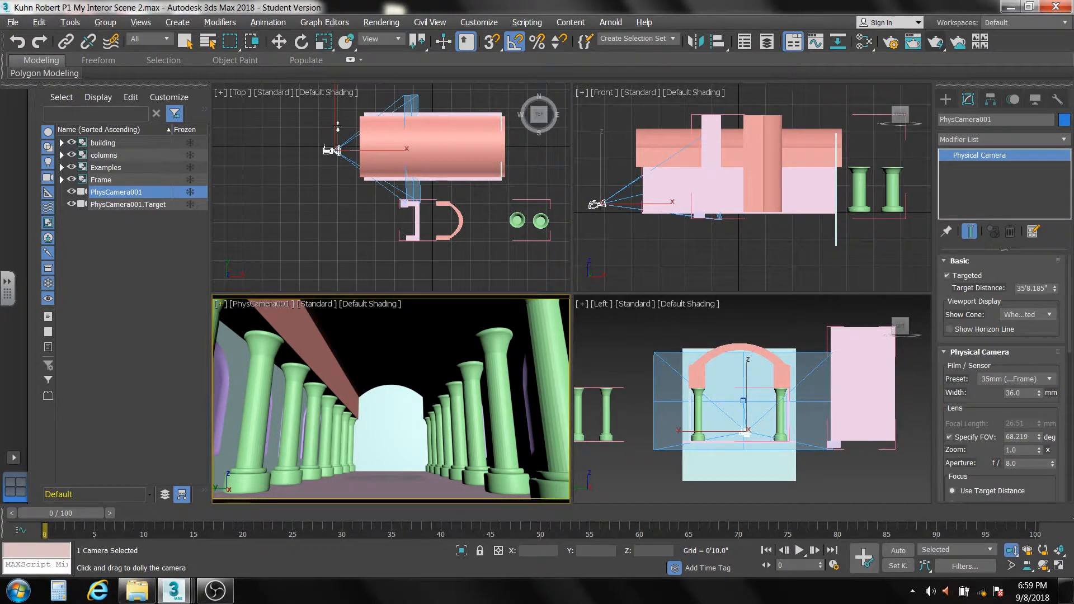
{"action": "left_click", "coordinate": [1011, 565]}
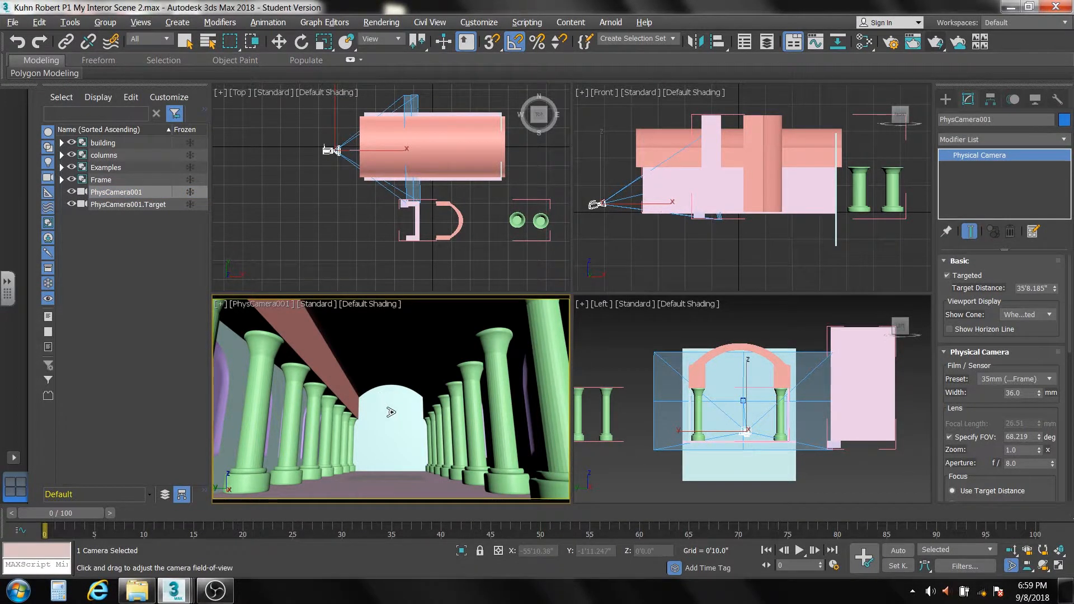
{"action": "left_click_drag", "start_coordinate": [388, 411], "coordinate": [396, 442]}
{"action": "right_click", "coordinate": [396, 442]}
{"action": "key", "text": "alt+w"}
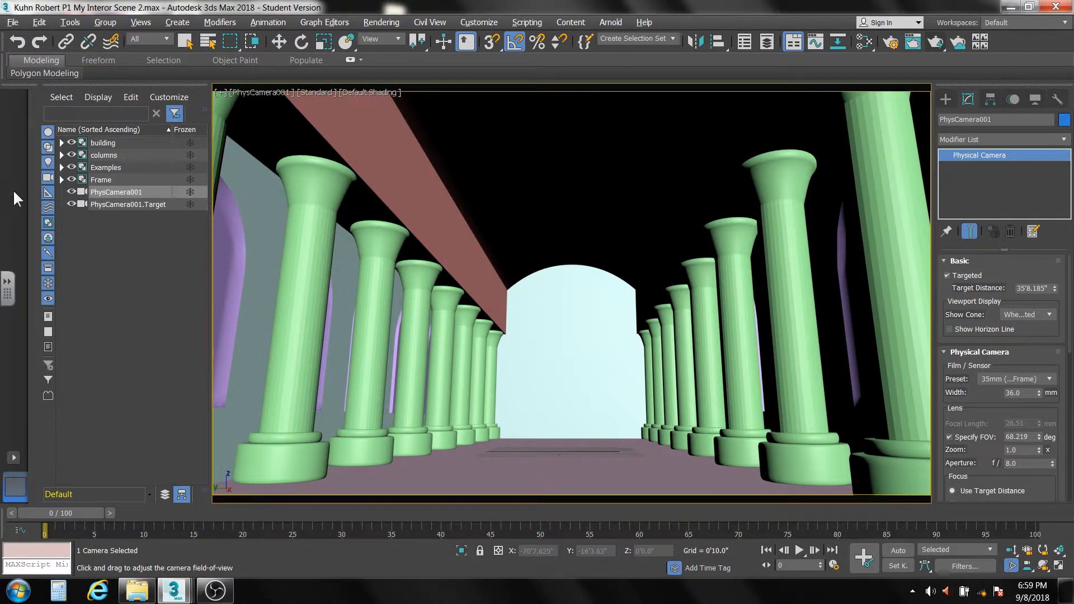
Switch to Windows Explorer, browse to Libraries > T Teacher-Student > Art > Period 1 > Project 2A my scene, and minimize the window.
{"action": "left_click", "coordinate": [137, 590]}
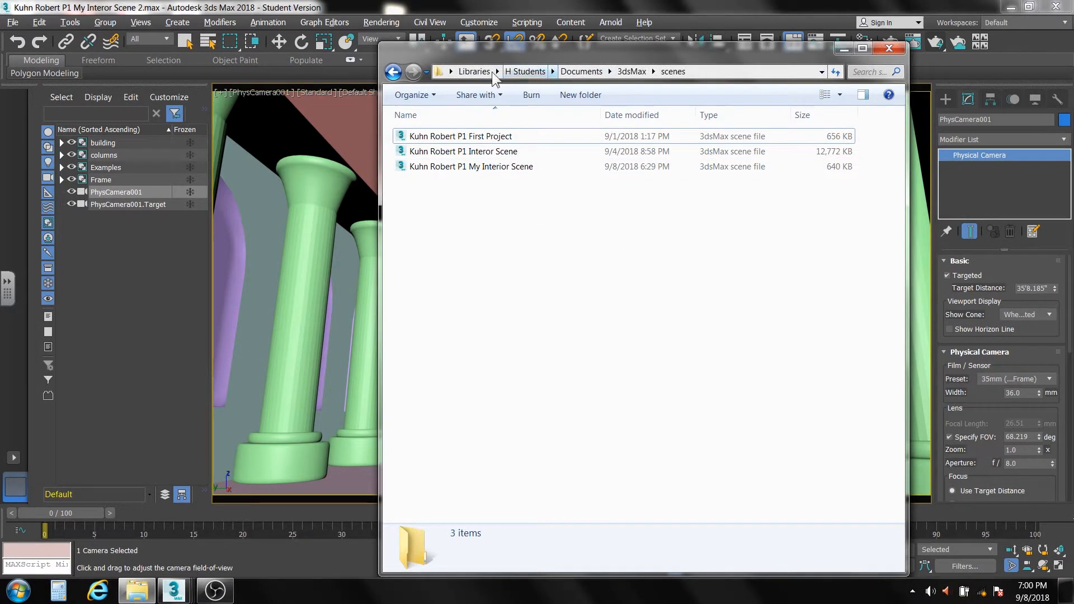
{"action": "left_click", "coordinate": [470, 71]}
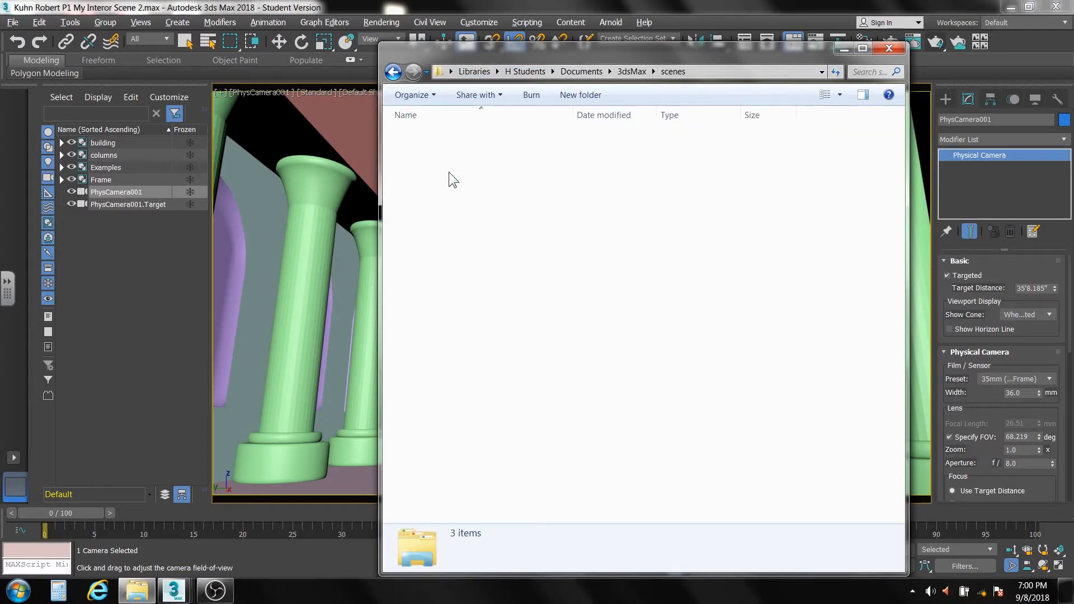
{"action": "left_click", "coordinate": [433, 197]}
{"action": "double_click", "coordinate": [433, 197]}
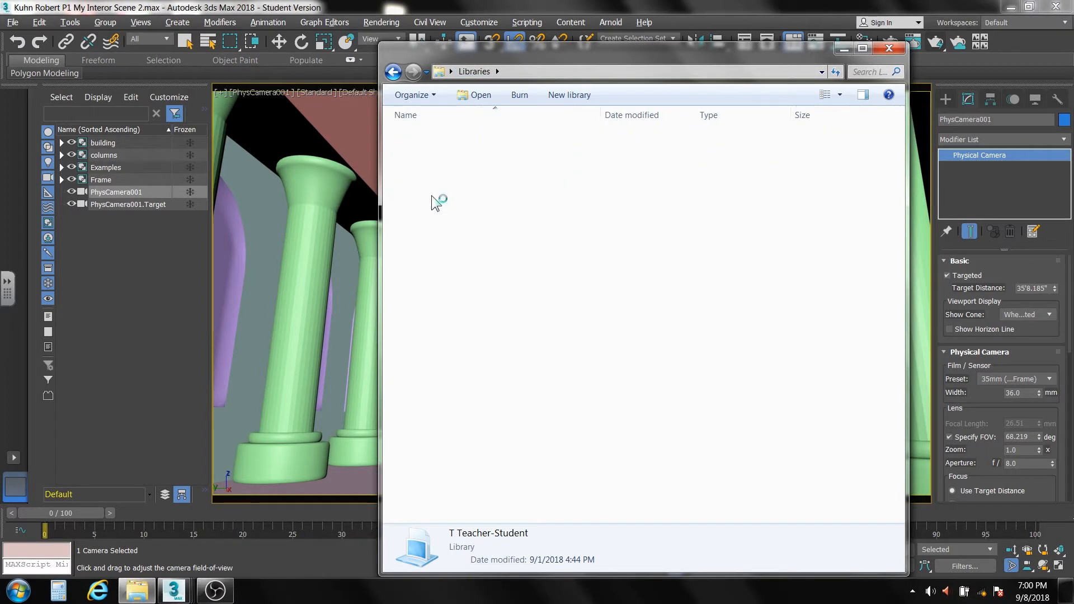
{"action": "double_click", "coordinate": [424, 183]}
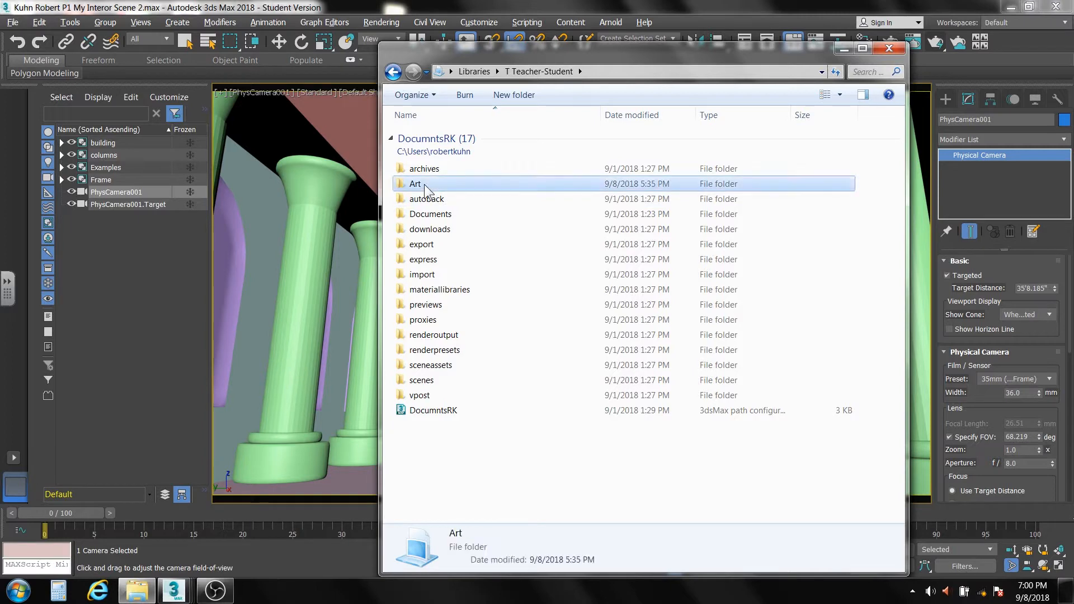
{"action": "double_click", "coordinate": [434, 198]}
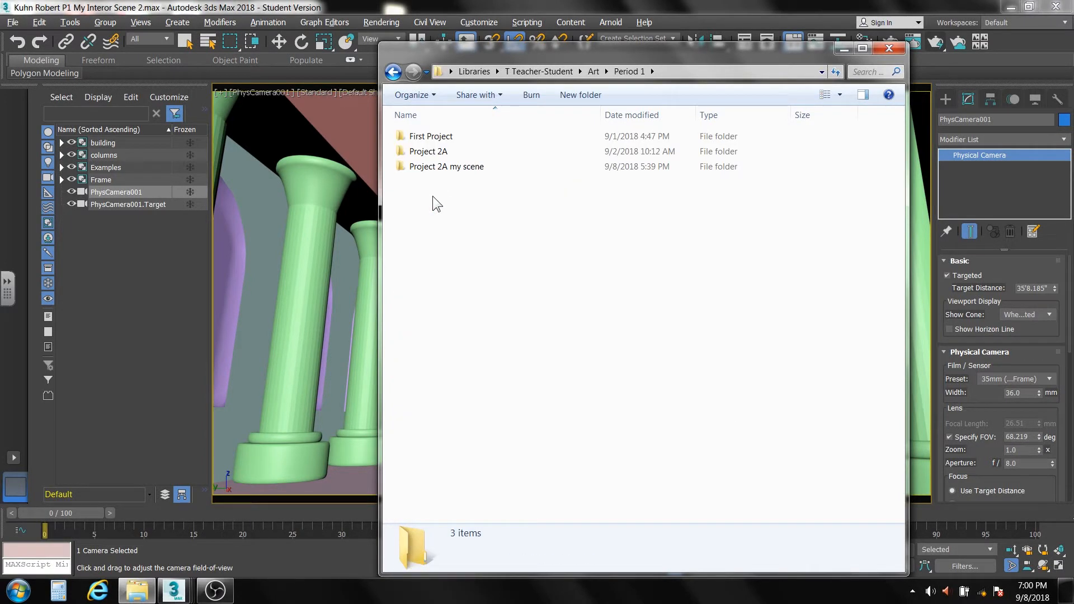
{"action": "double_click", "coordinate": [463, 167]}
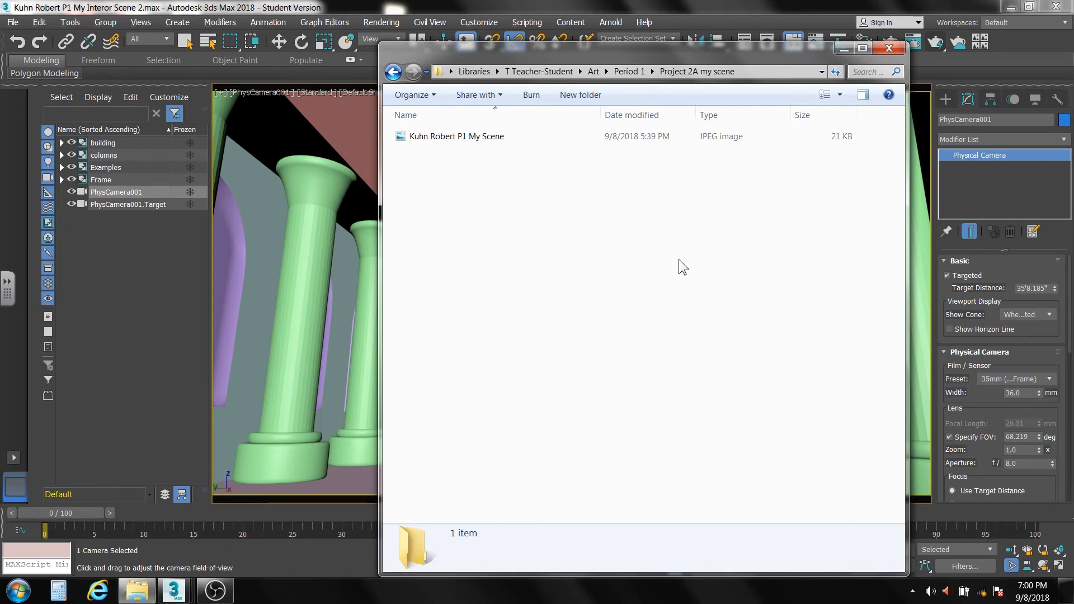
{"action": "left_click", "coordinate": [843, 48]}
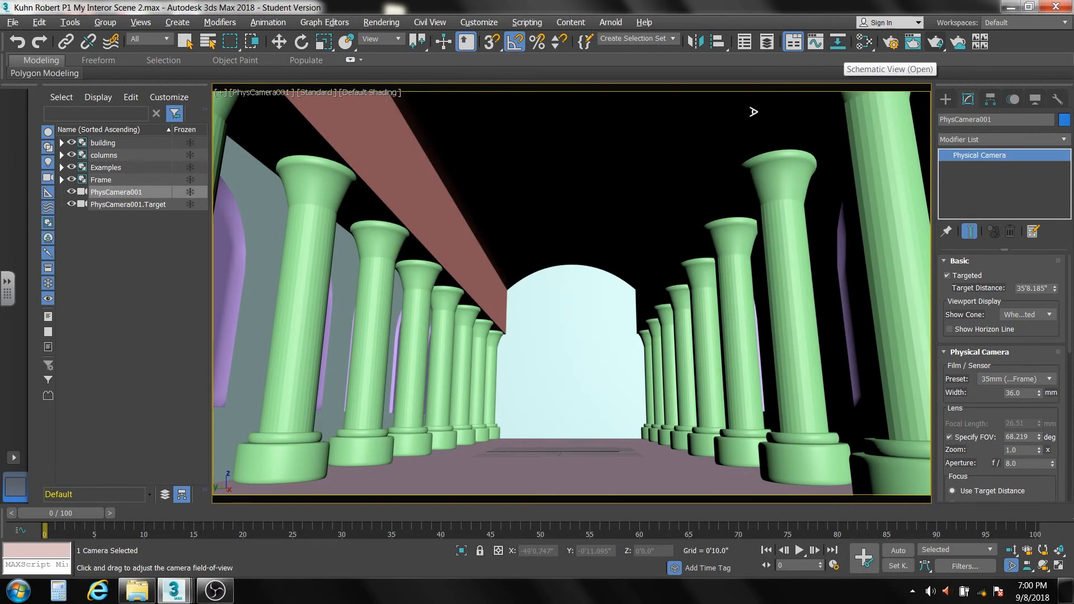